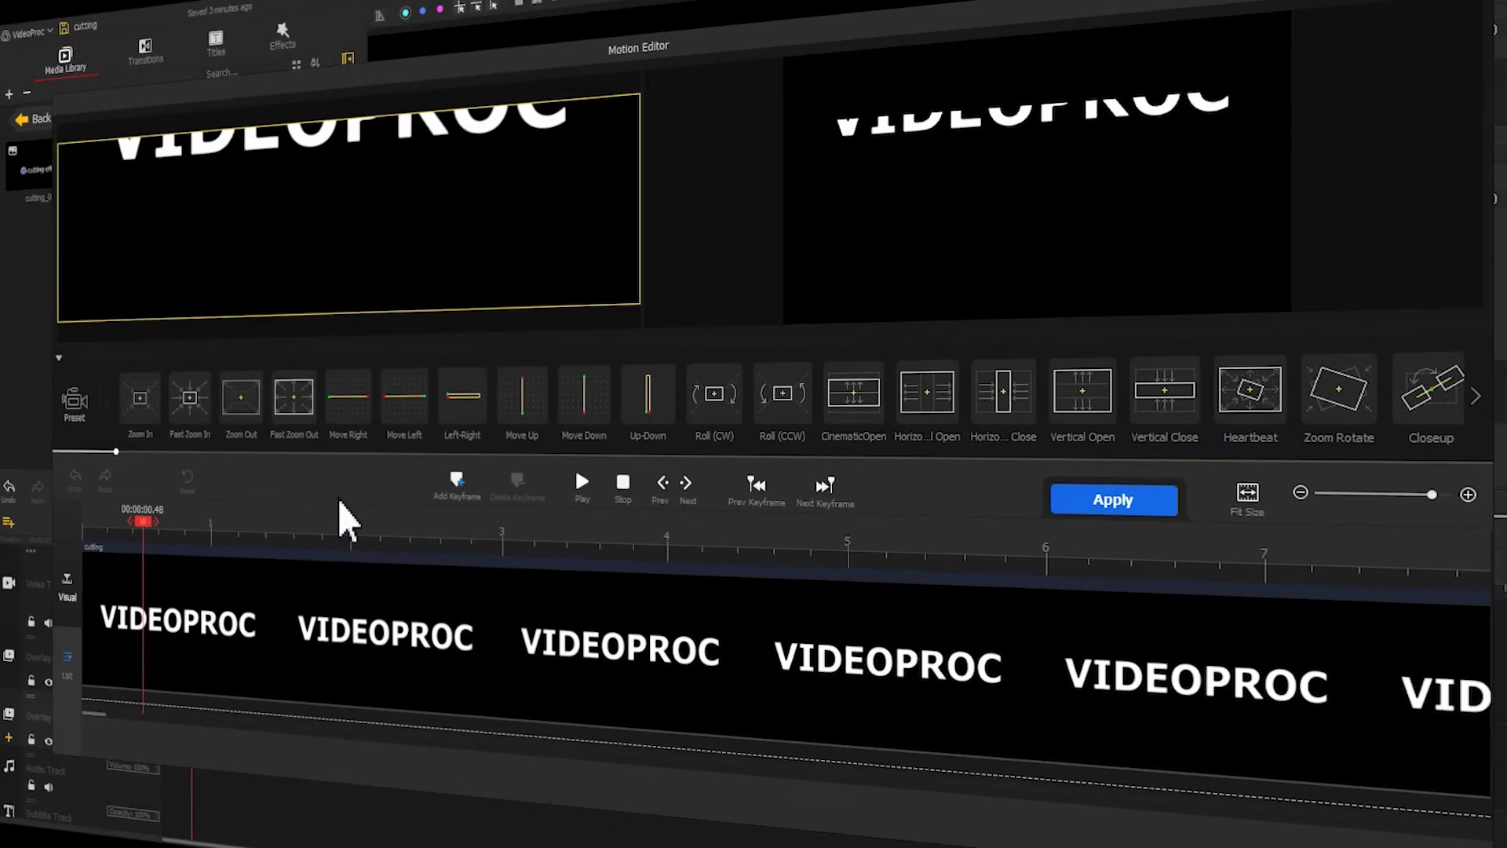
- Add a keyframe to the title clip and enlarge its motion frame to 1922x539
left_click(449, 485)
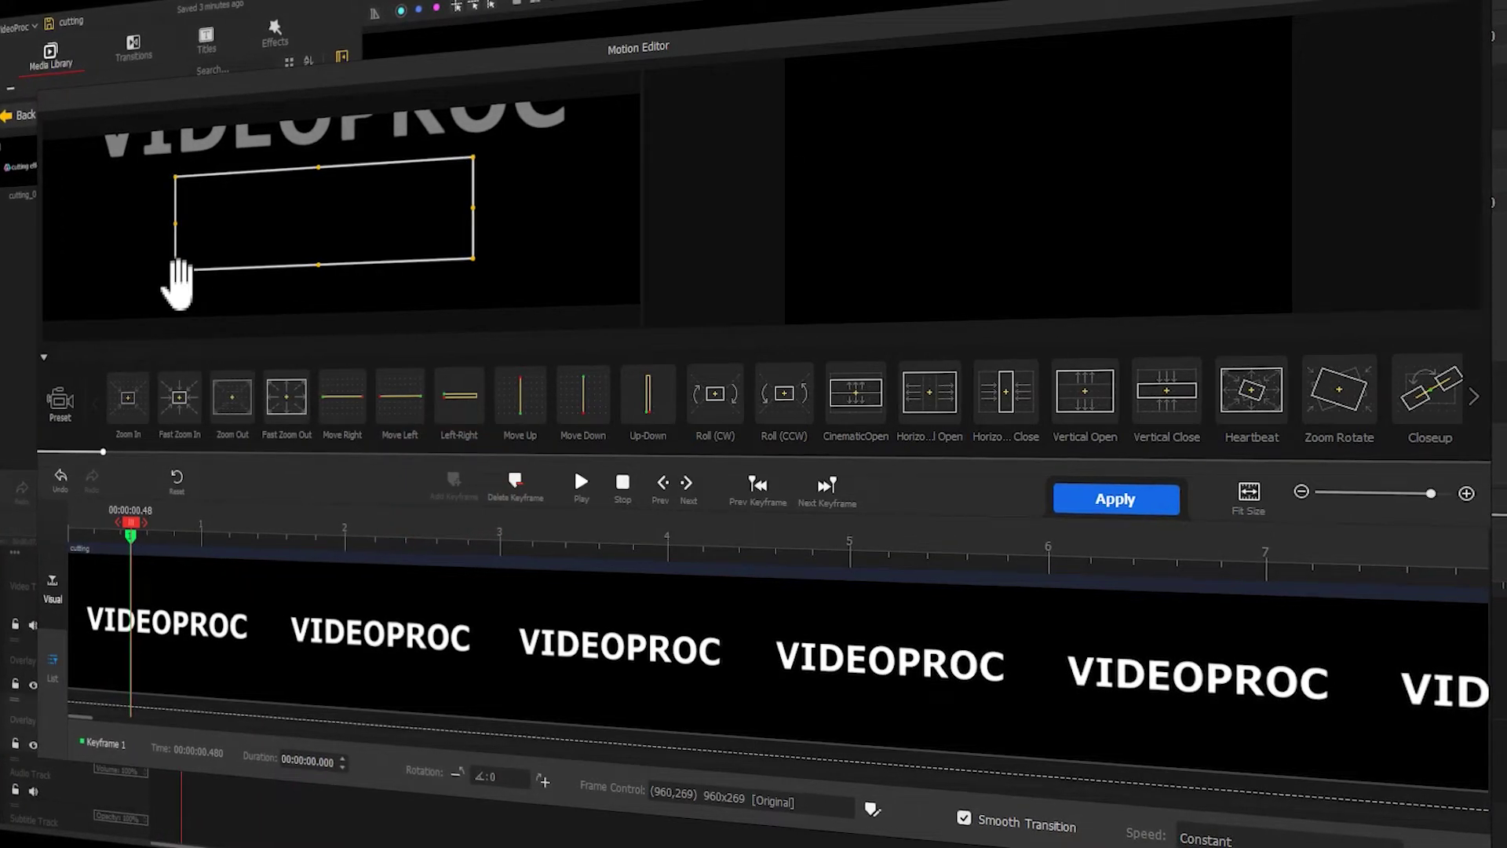
left_click(175, 270)
left_click_drag(175, 270, 87, 313)
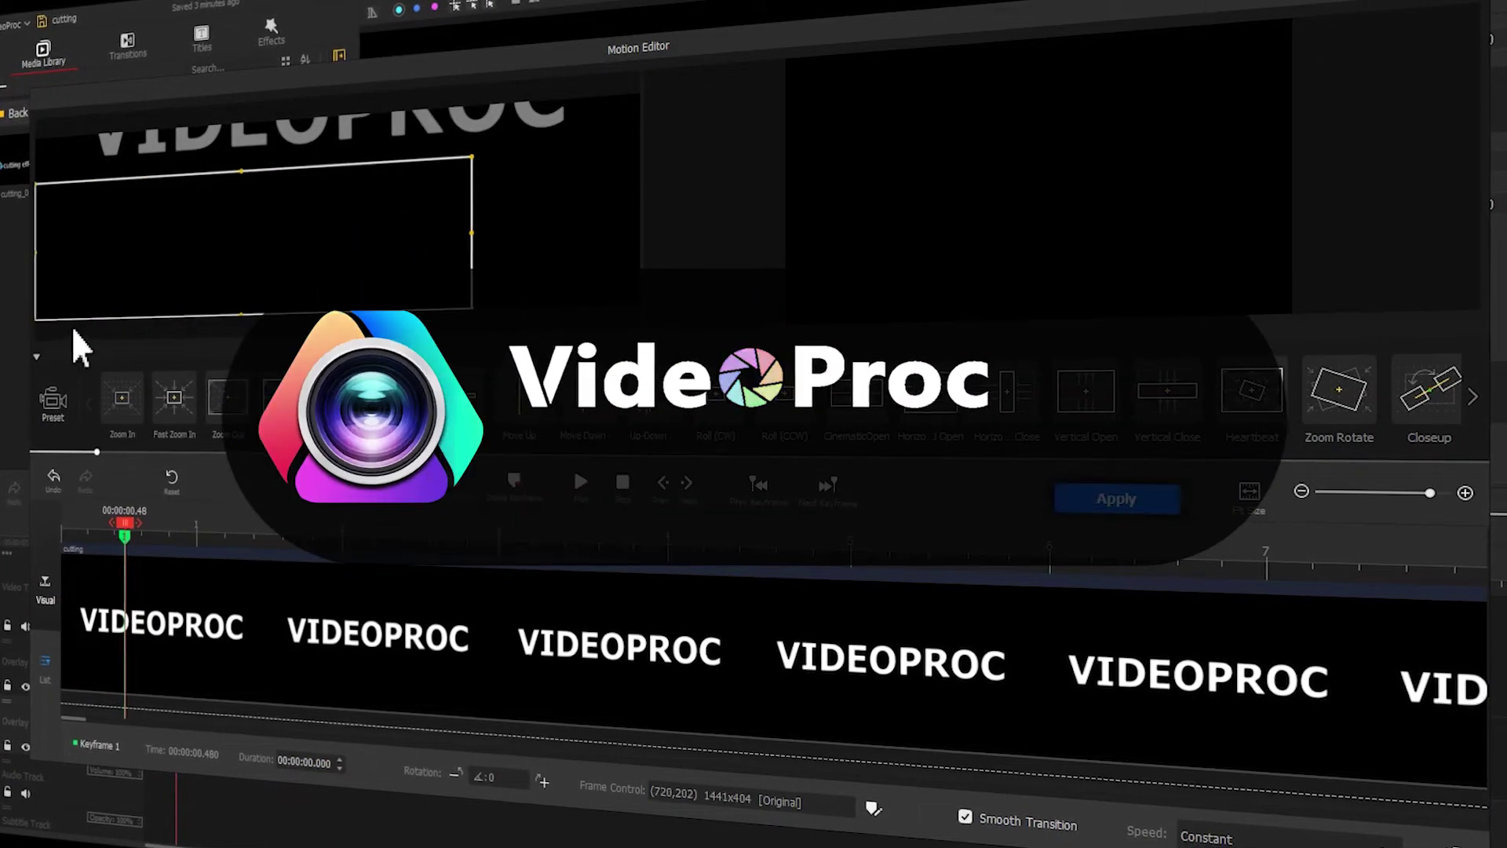
left_click_drag(470, 161, 639, 110)
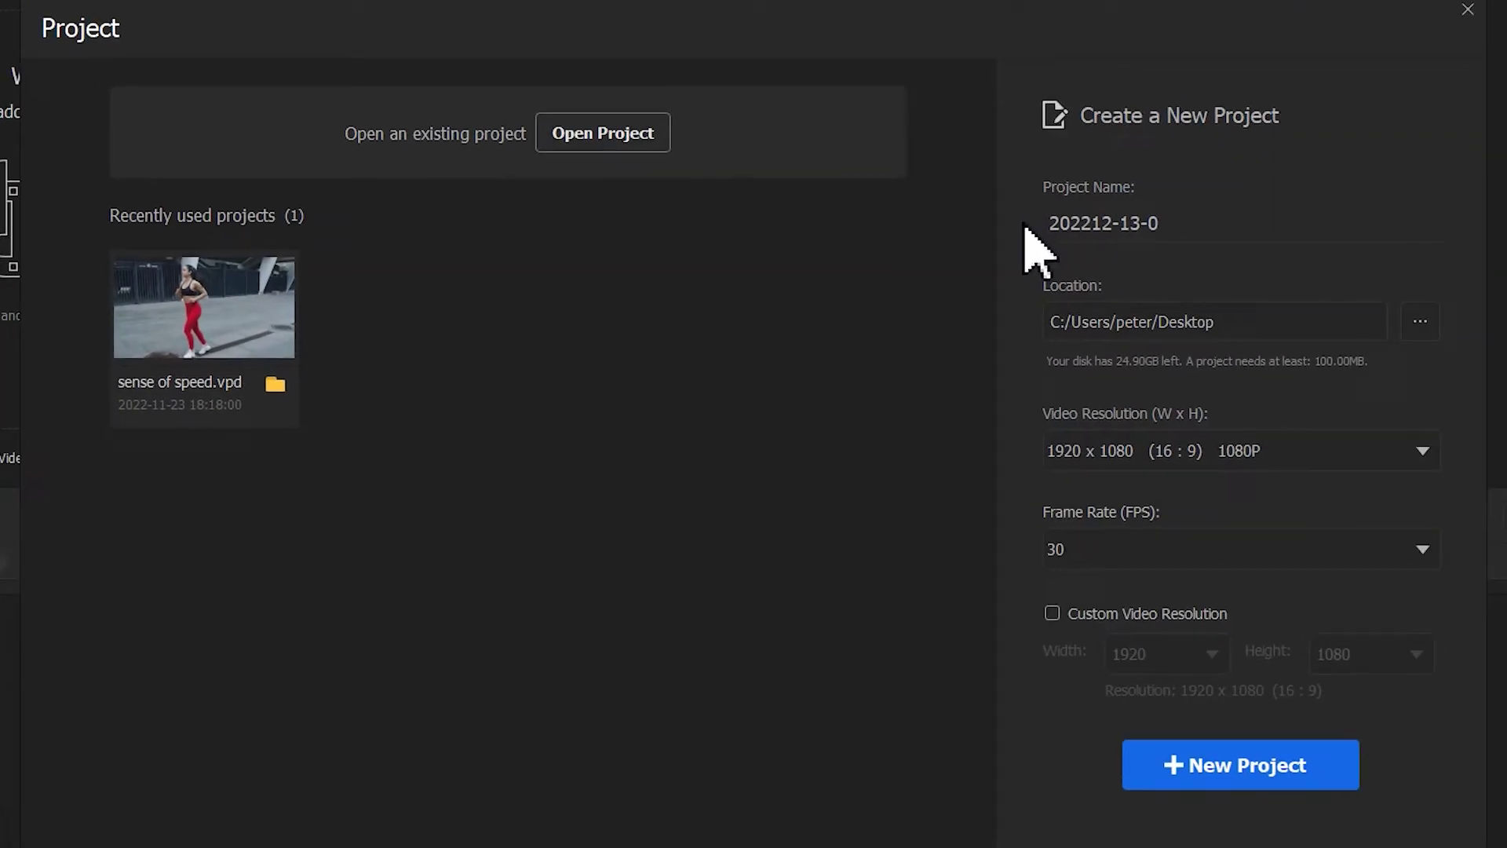
- Name the 1920x1080, 30 fps project 'cutting' and create it
triple_click(1162, 224)
type("cutting")
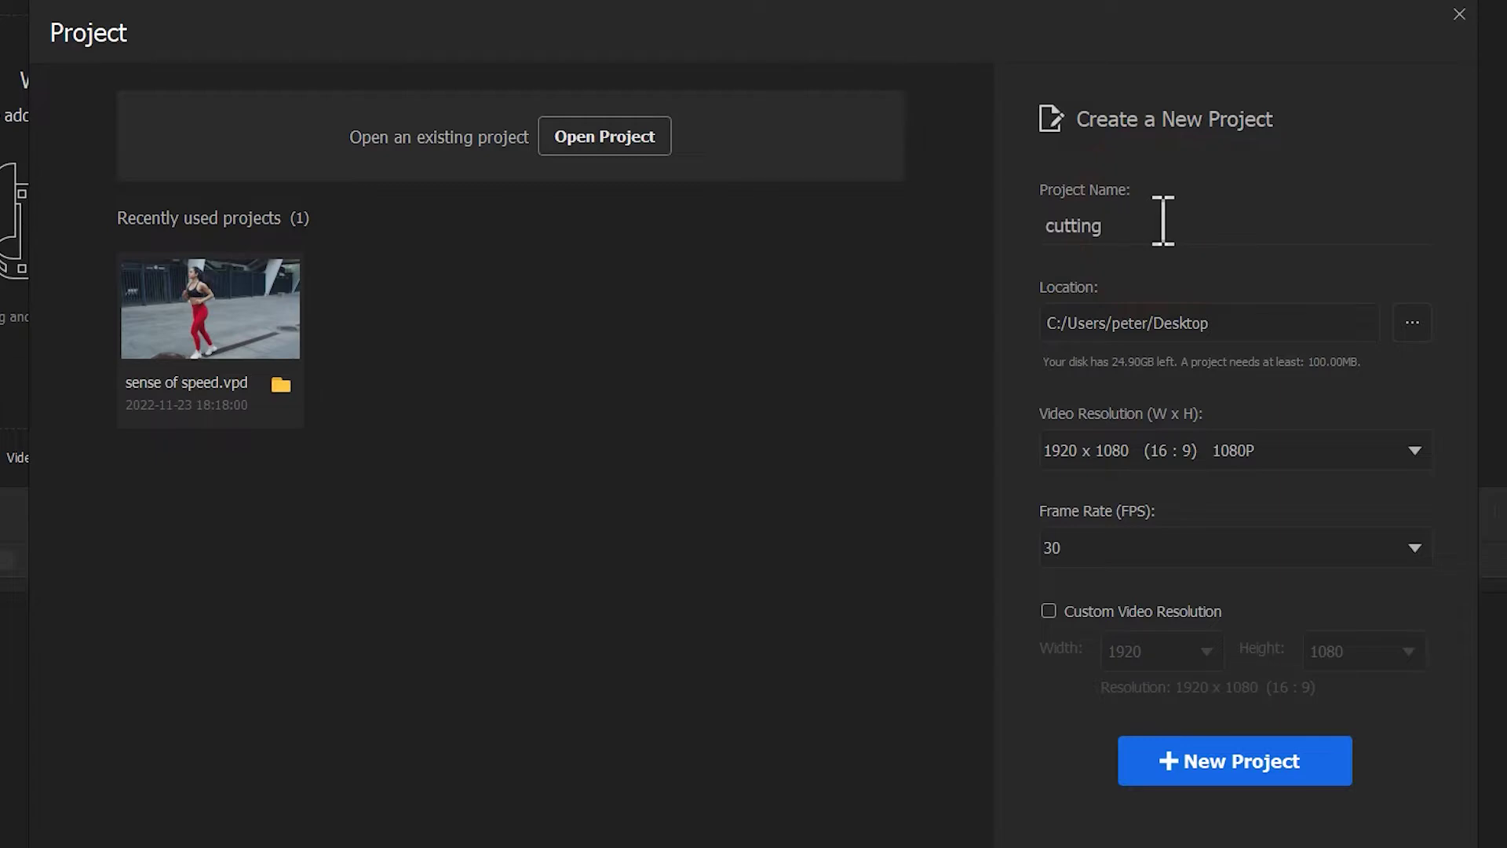
left_click(1256, 777)
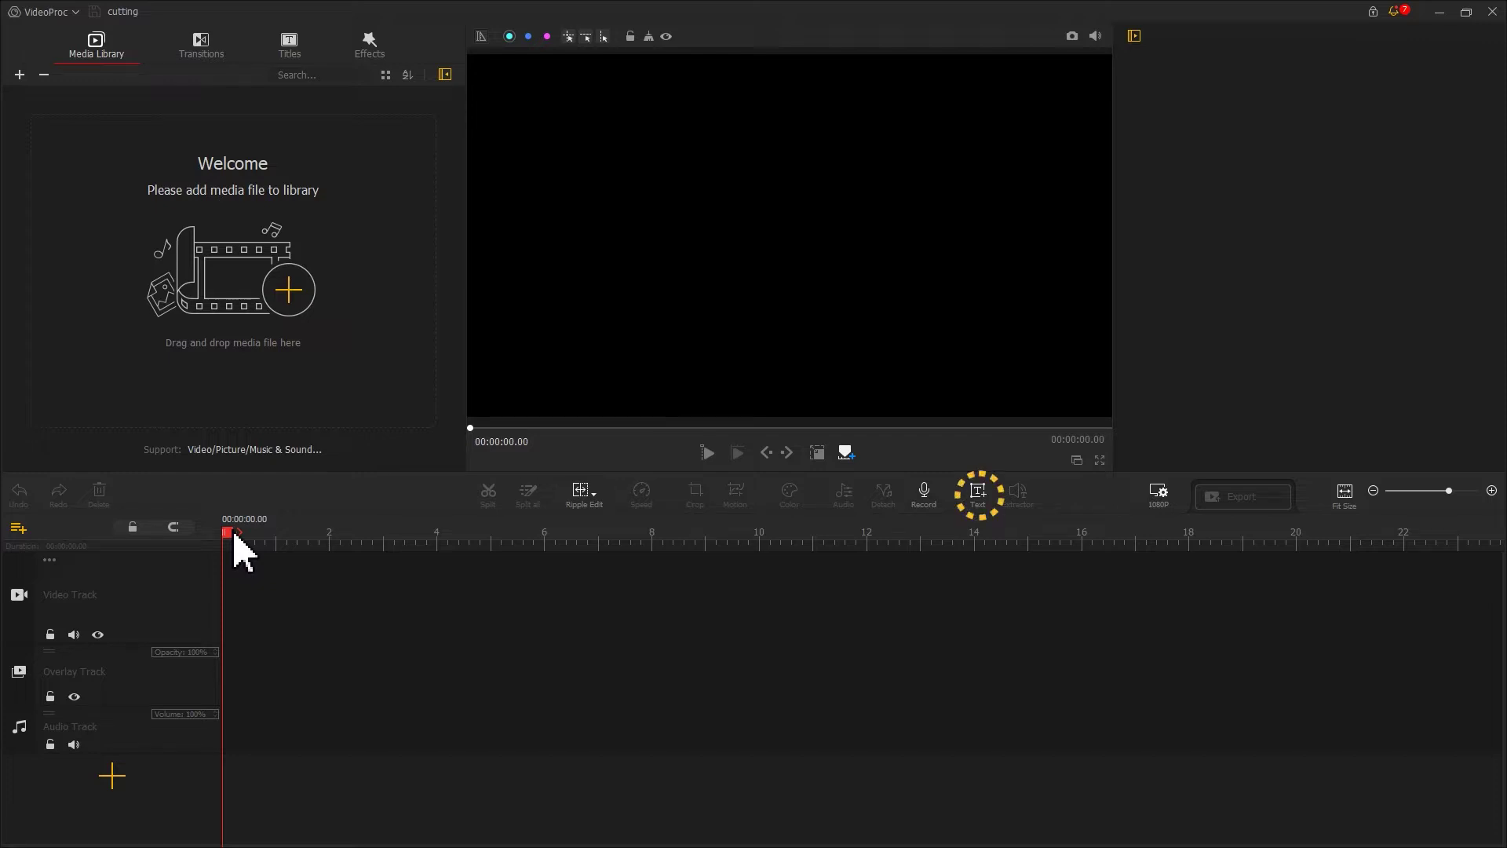
- Add a text clip and replace its placeholder with 'VIDEOPROC'
left_click(977, 498)
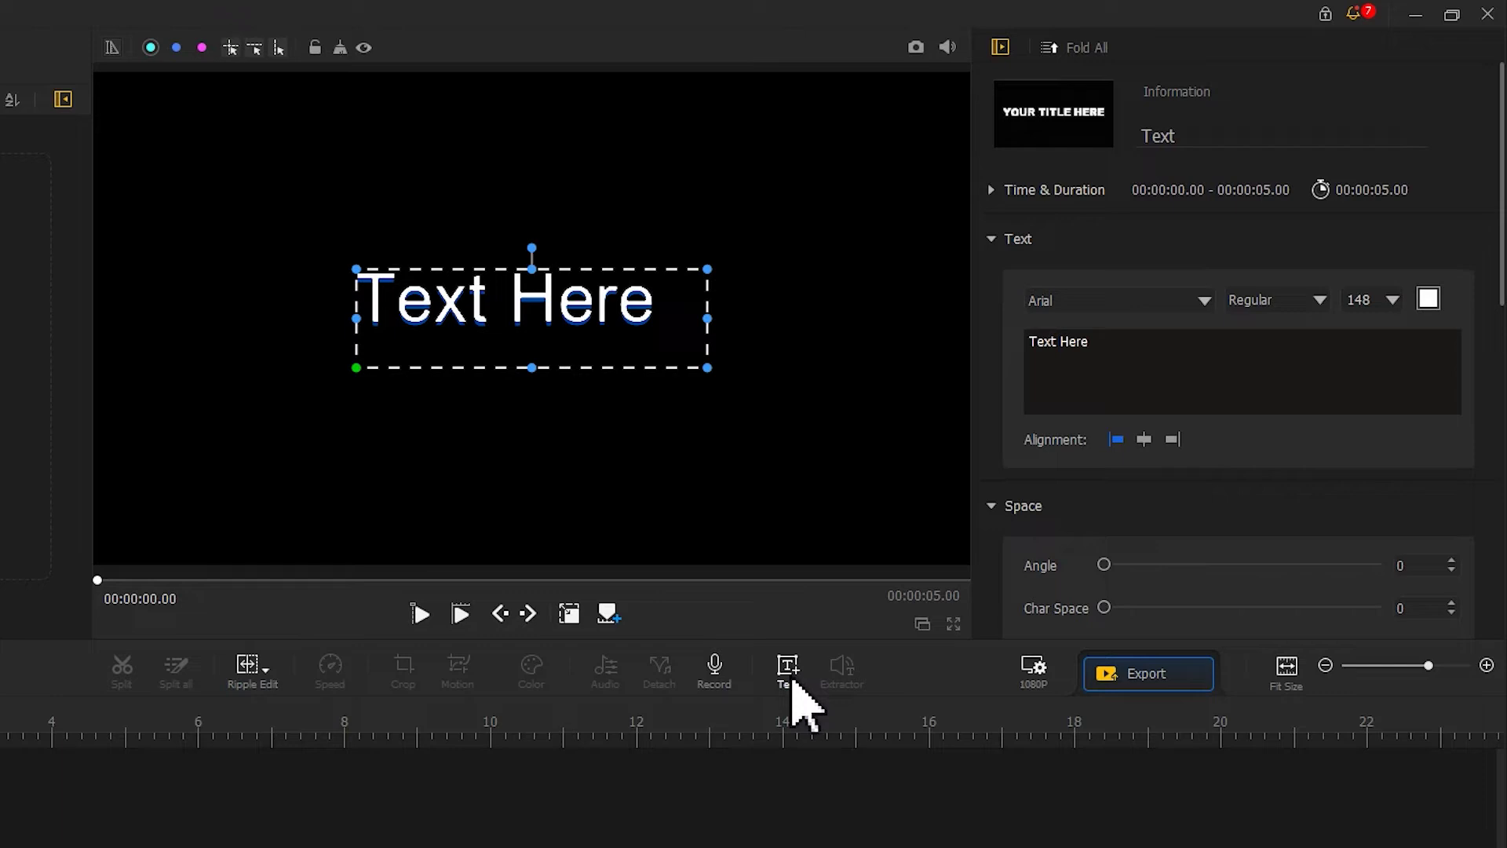
left_click_drag(1123, 346, 1031, 339)
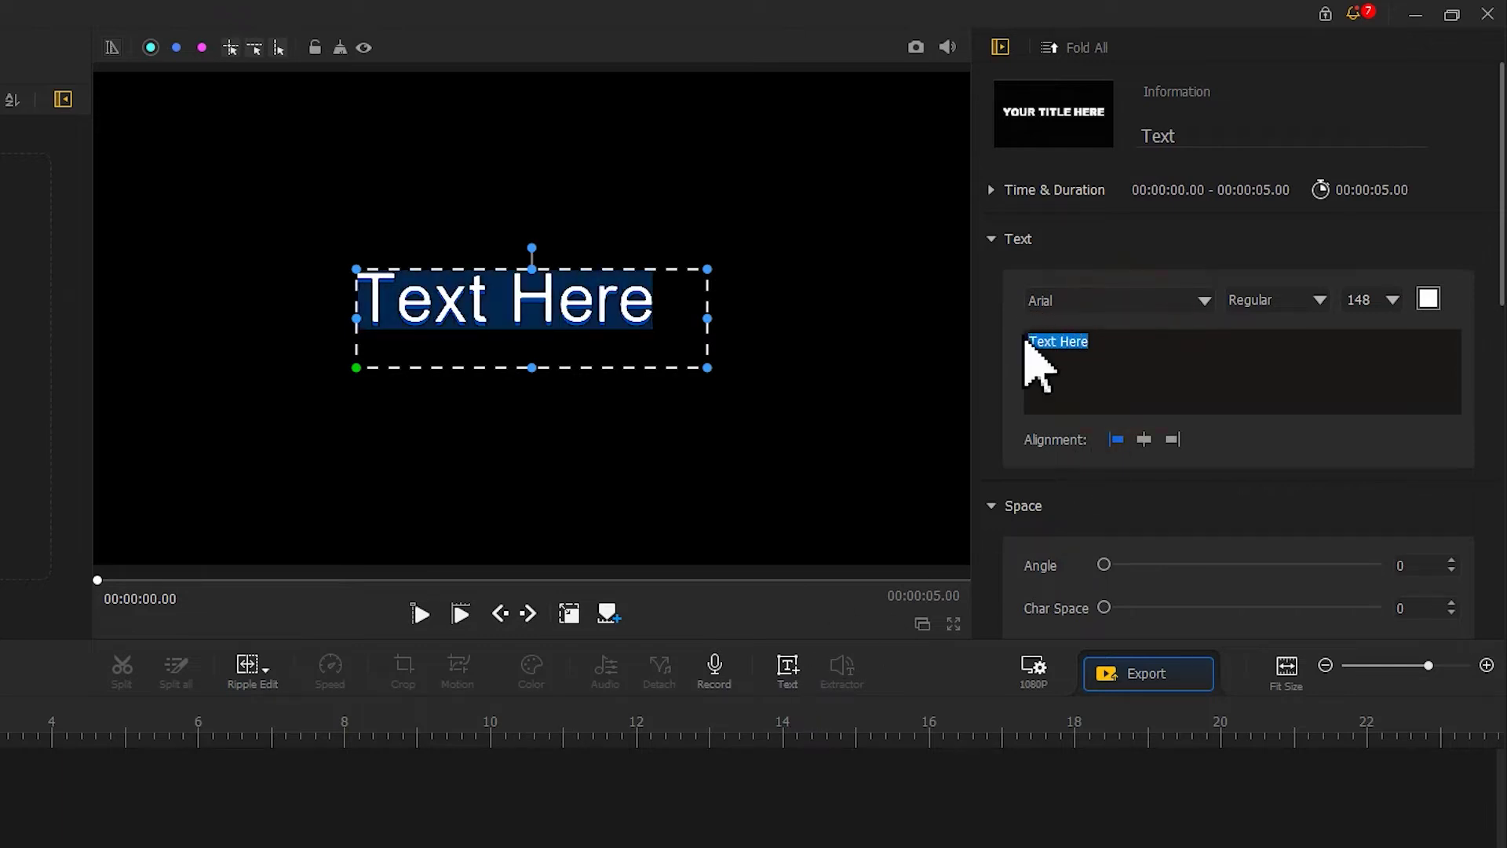
type("VIDEOPROC")
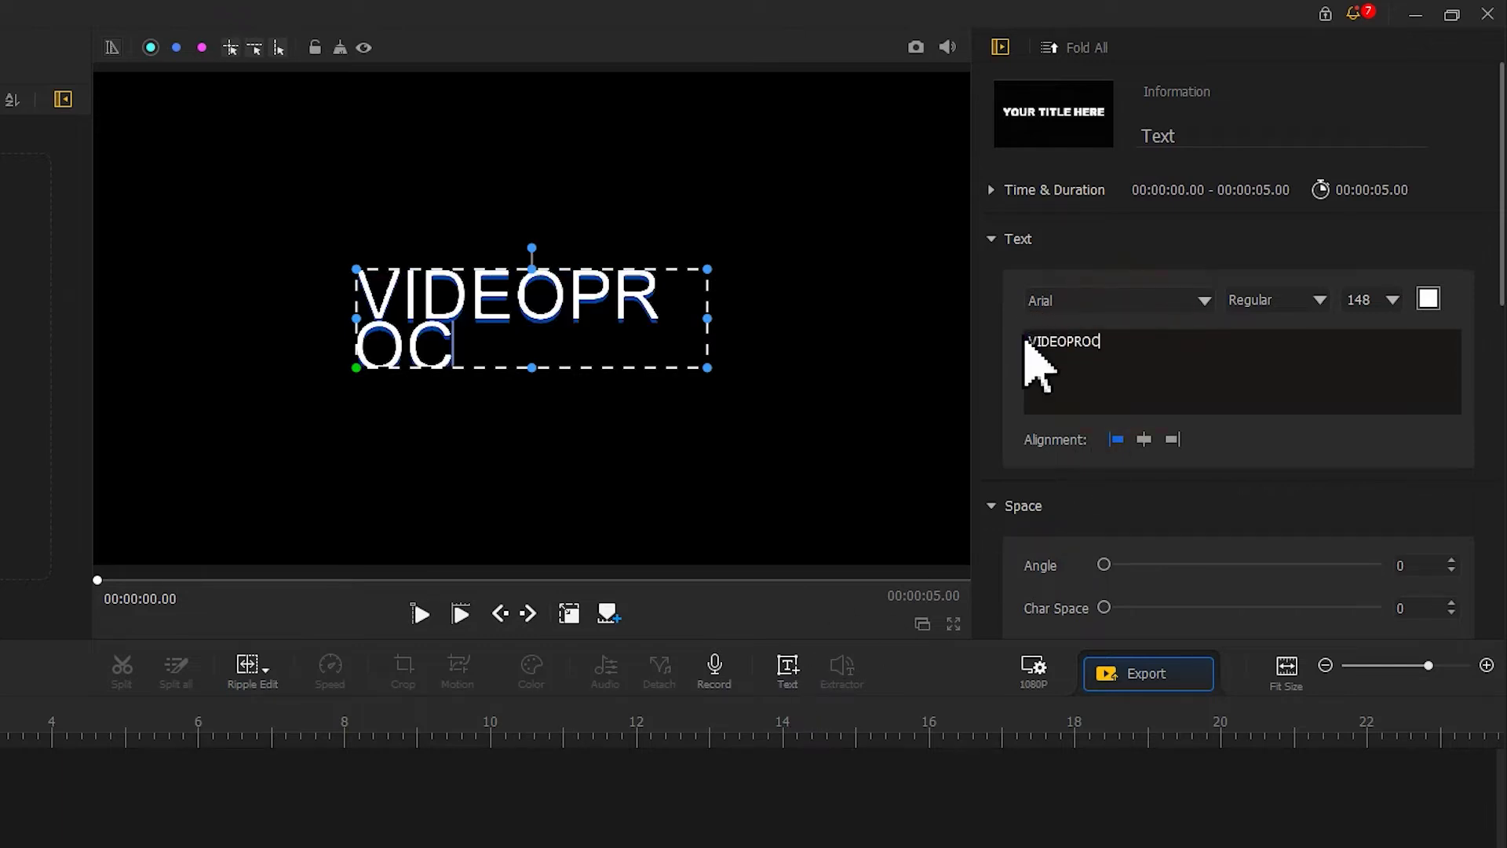
- Set the title font to Tahoma, Bold, size 250
left_click(1145, 302)
left_click_drag(1334, 359, 1334, 645)
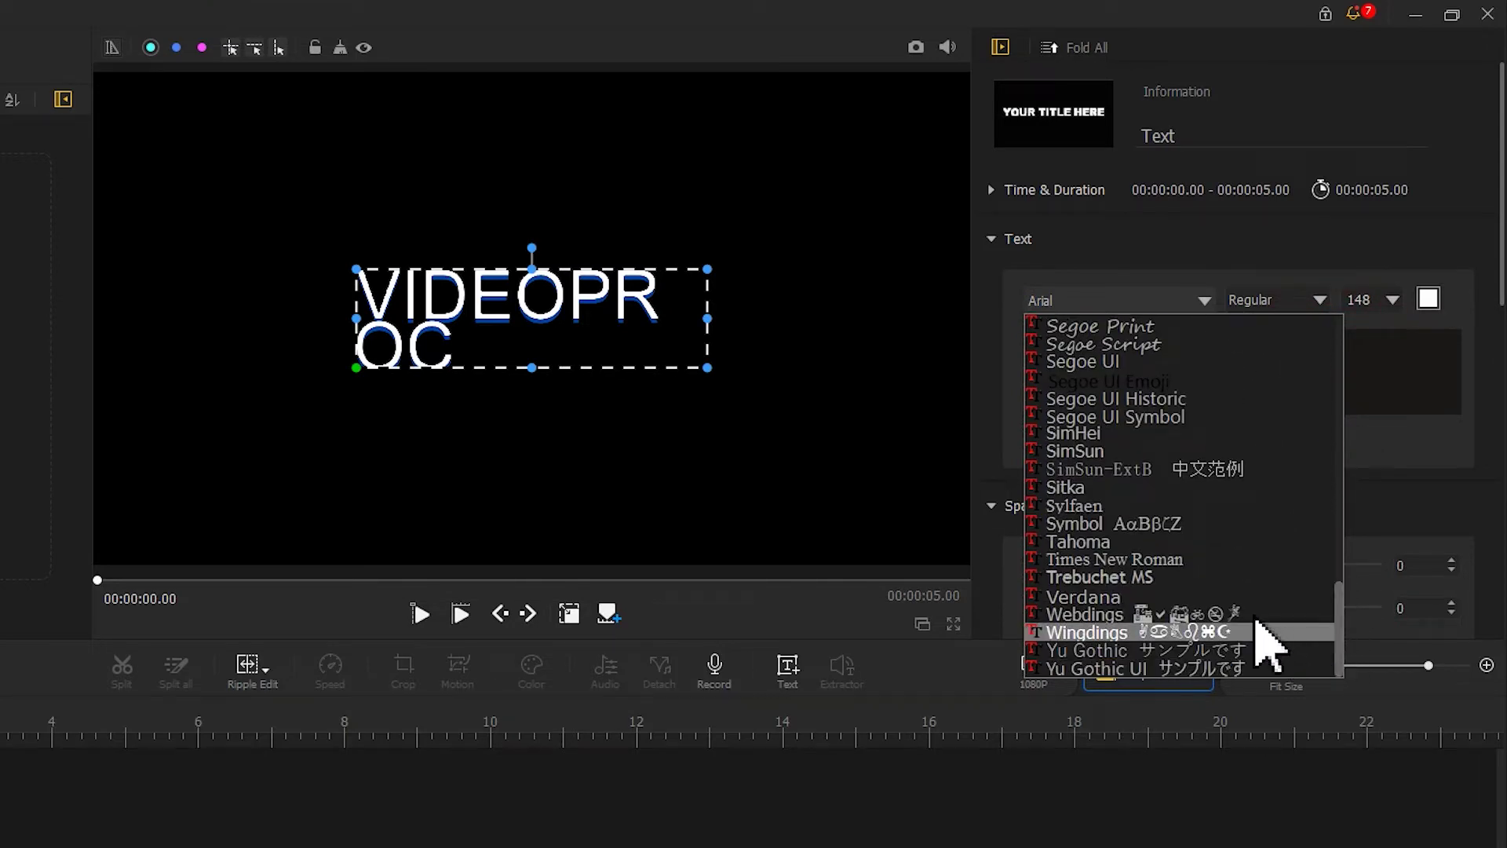
left_click(1162, 542)
left_click(1275, 300)
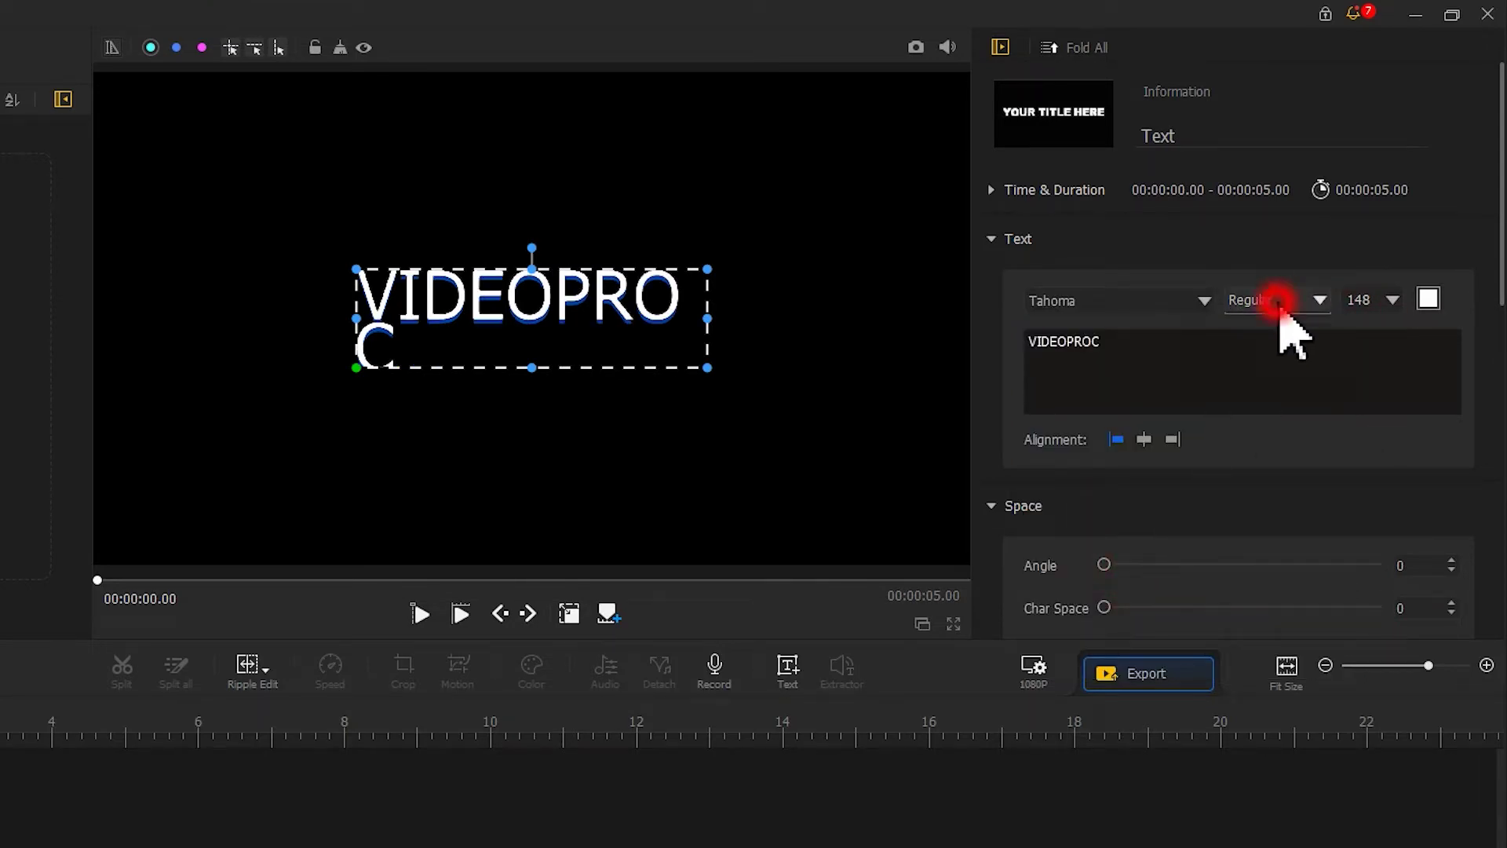
left_click(1284, 336)
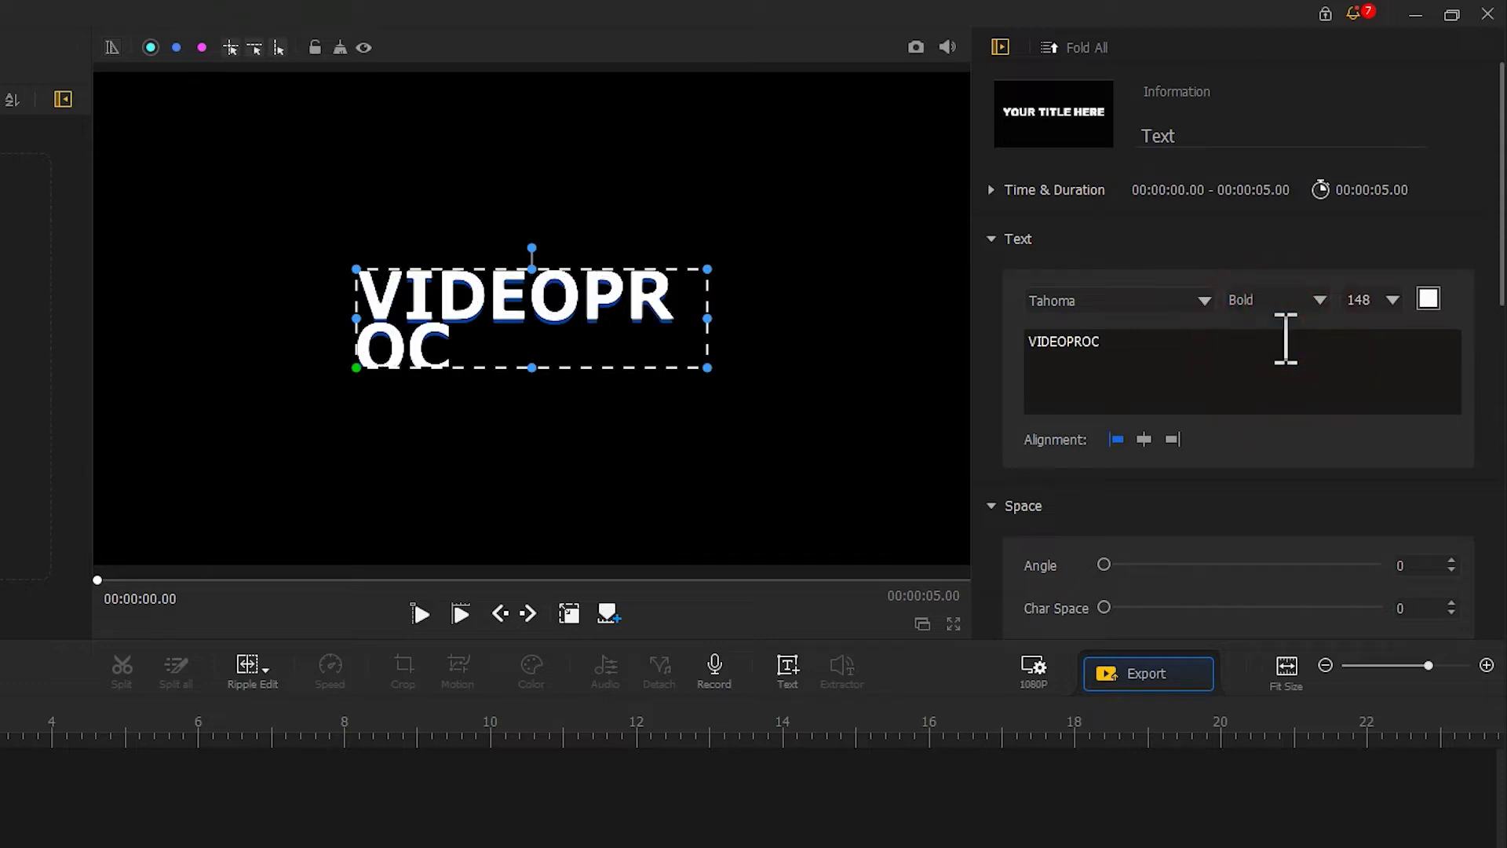
double_click(1370, 298)
type("250")
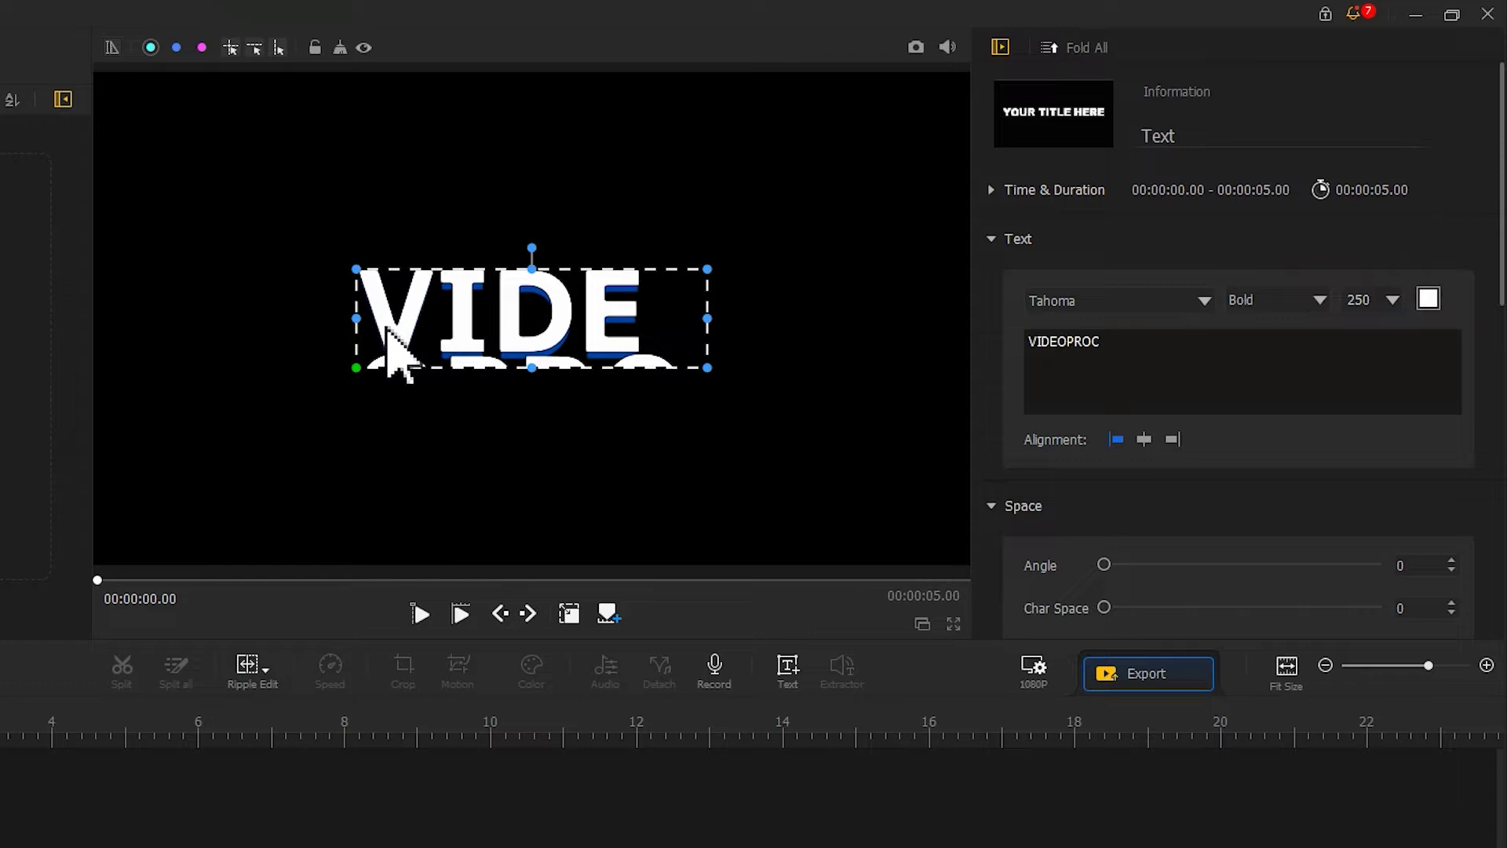
- Widen the text box on both sides so VIDEOPROC fits on one line
left_click_drag(353, 319, 198, 323)
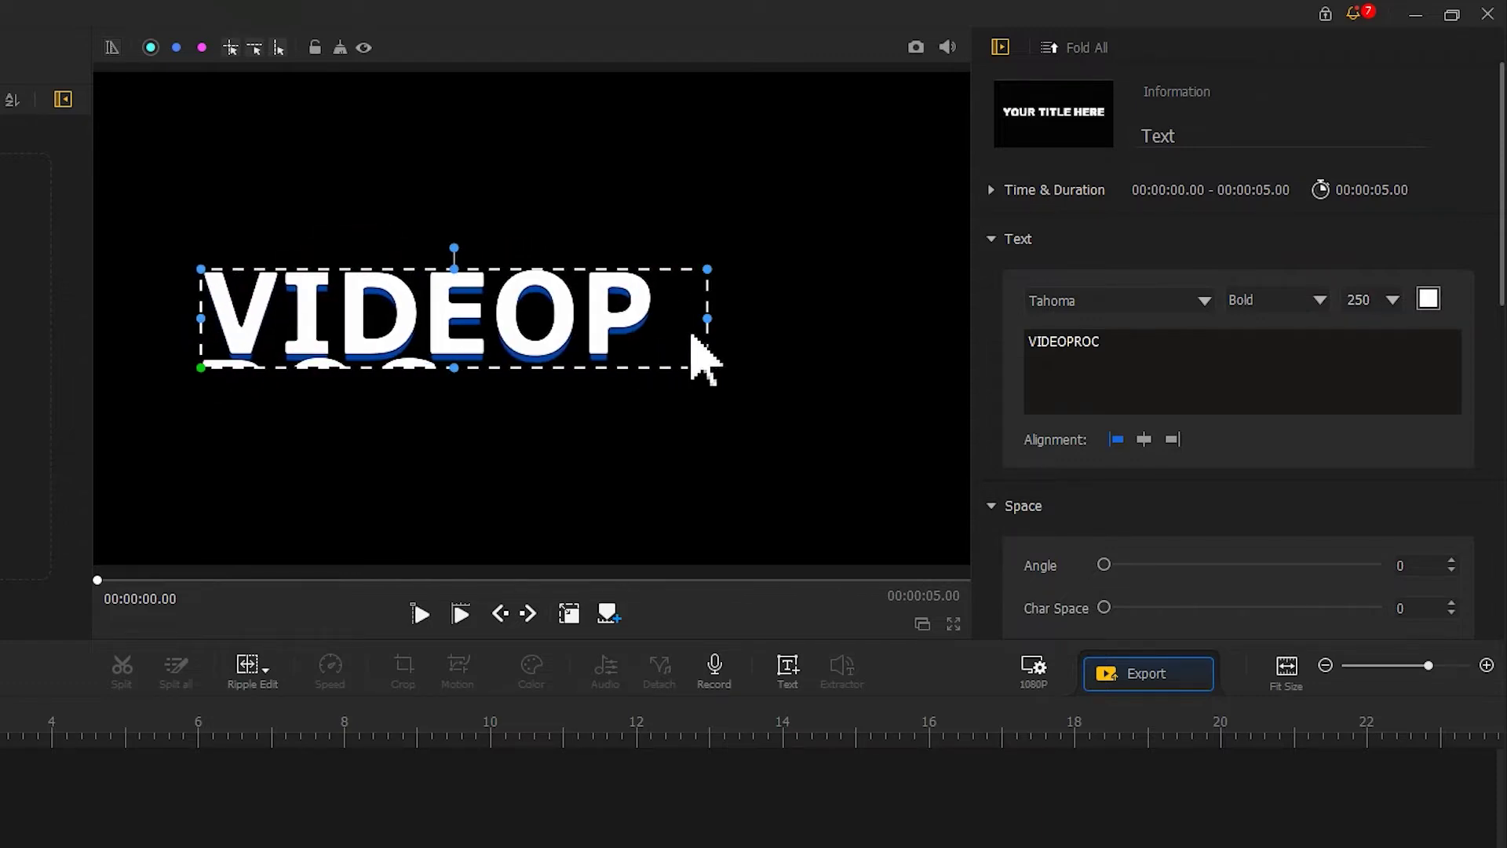
left_click_drag(705, 320, 947, 319)
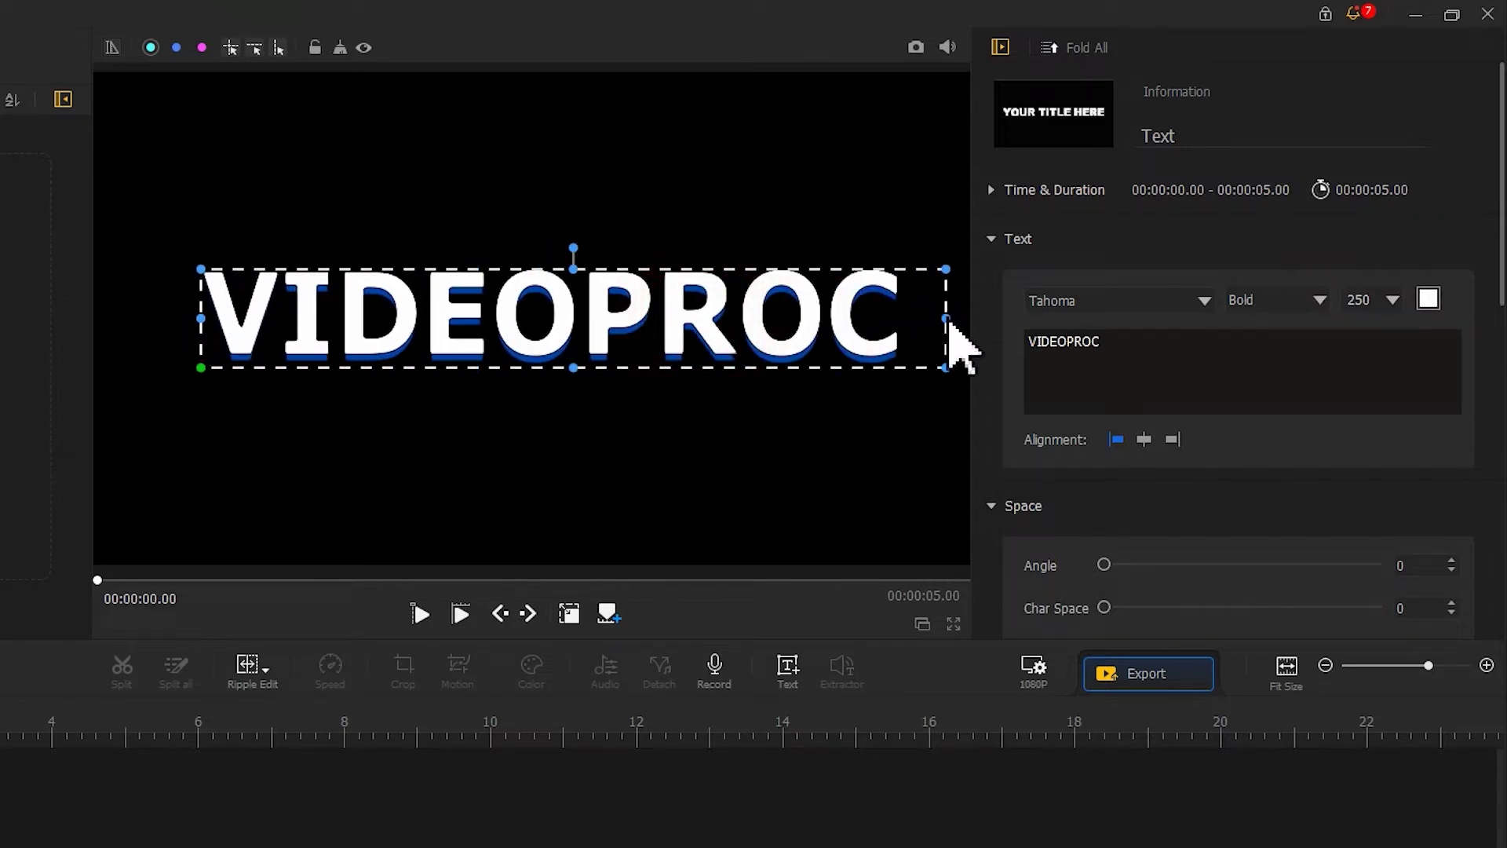
left_click(571, 617)
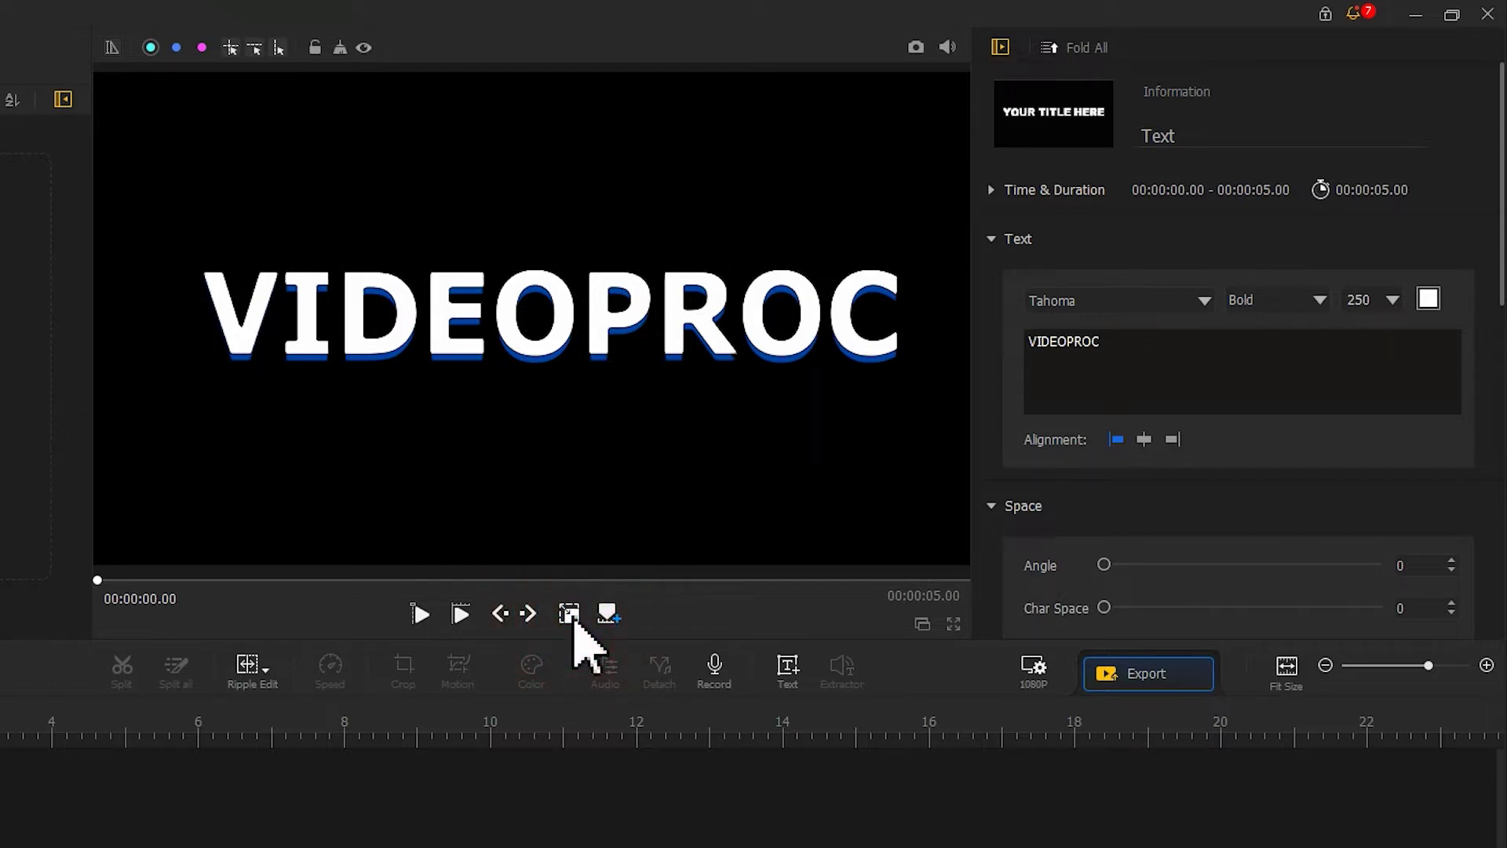
- Set the VIDEOPROC text shadow offset to 0 and save a cutting.png snapshot
left_click_drag(1501, 200, 1487, 606)
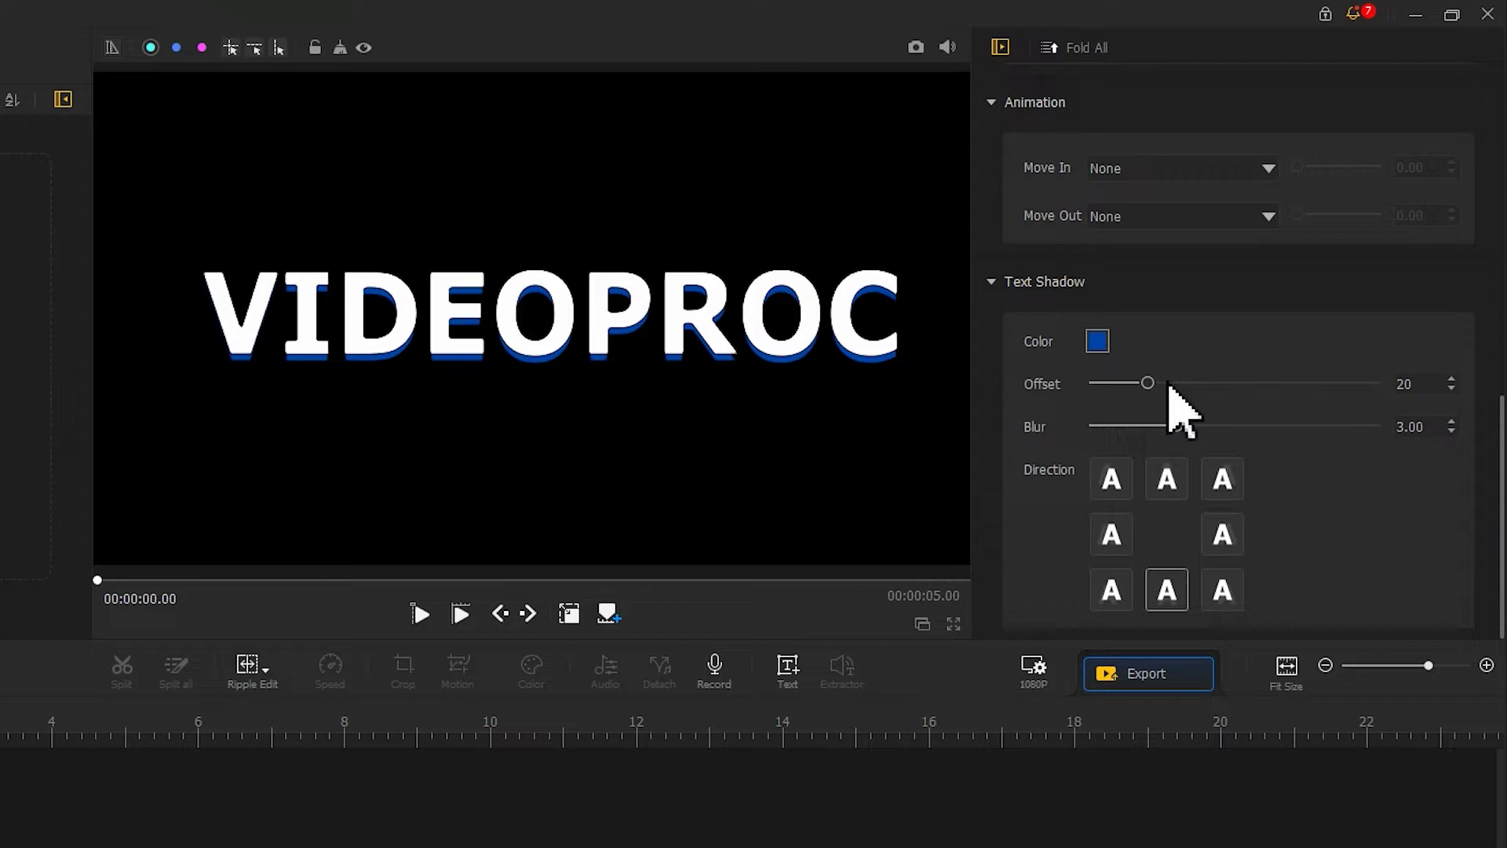
left_click_drag(1148, 383, 1067, 383)
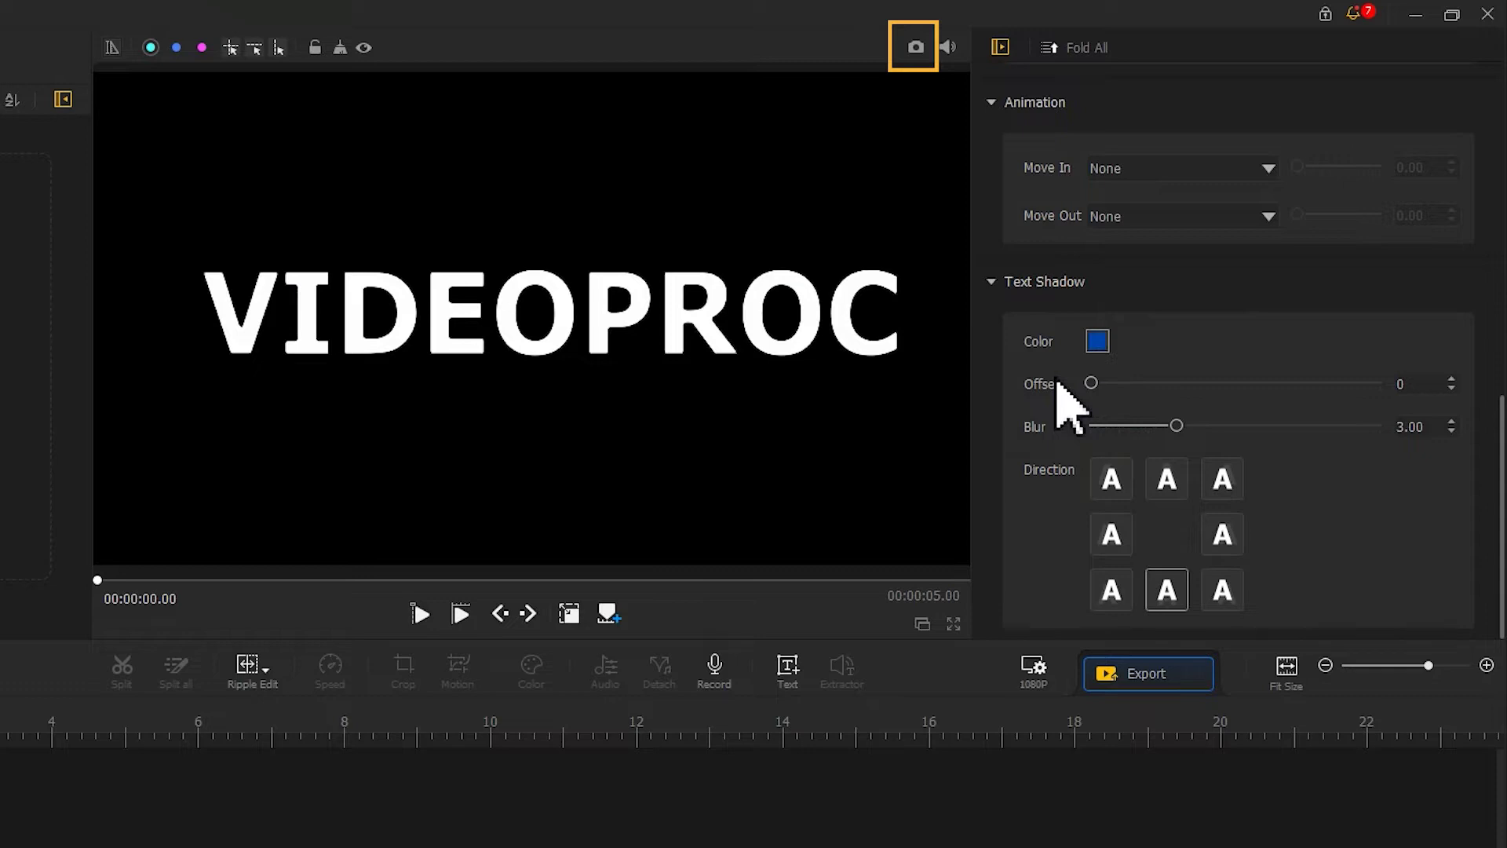
left_click(918, 53)
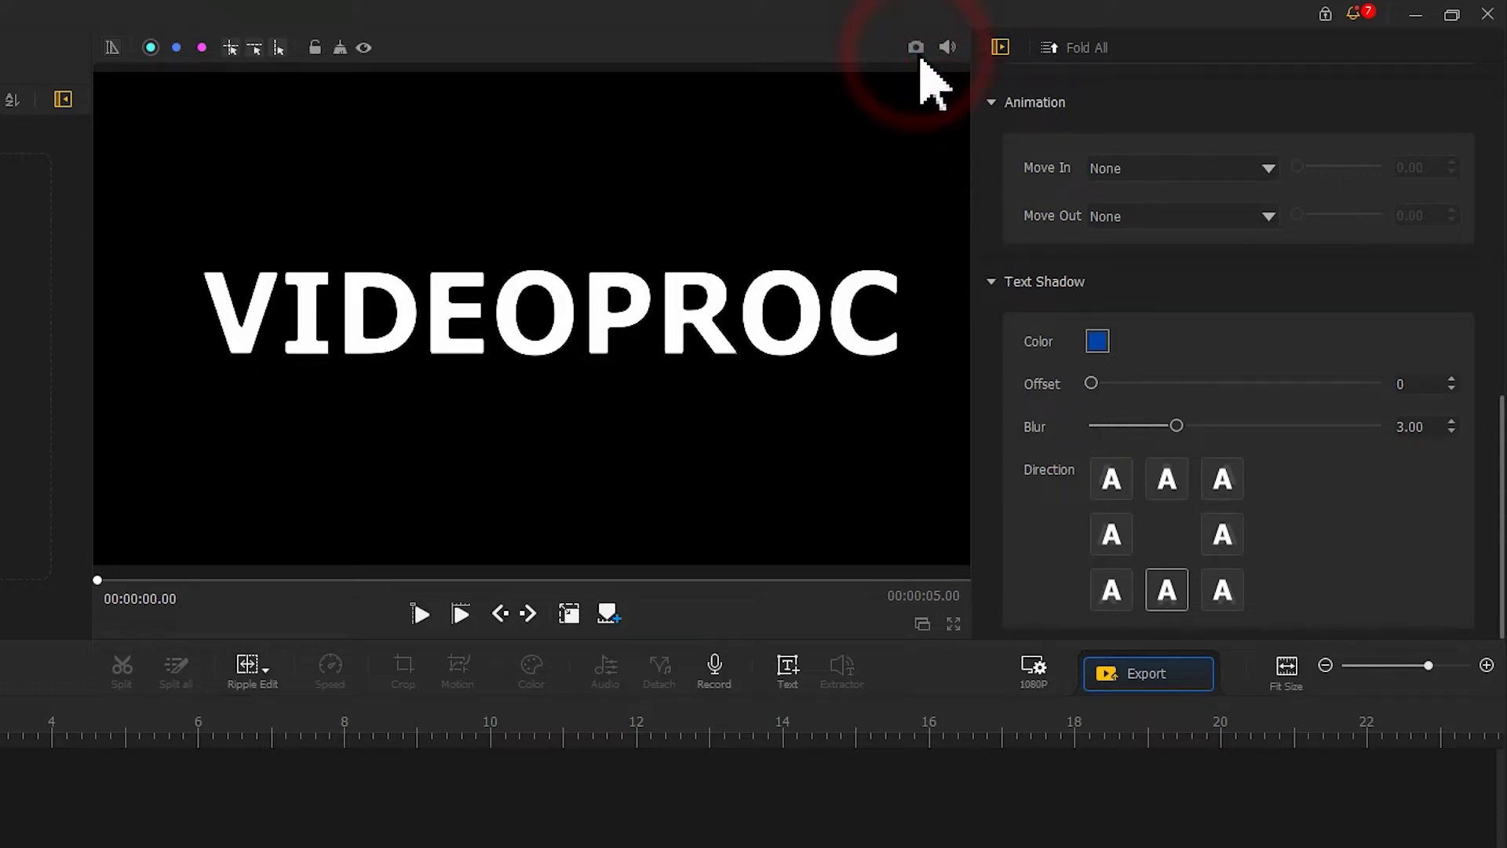
left_click_drag(854, 410, 667, 161)
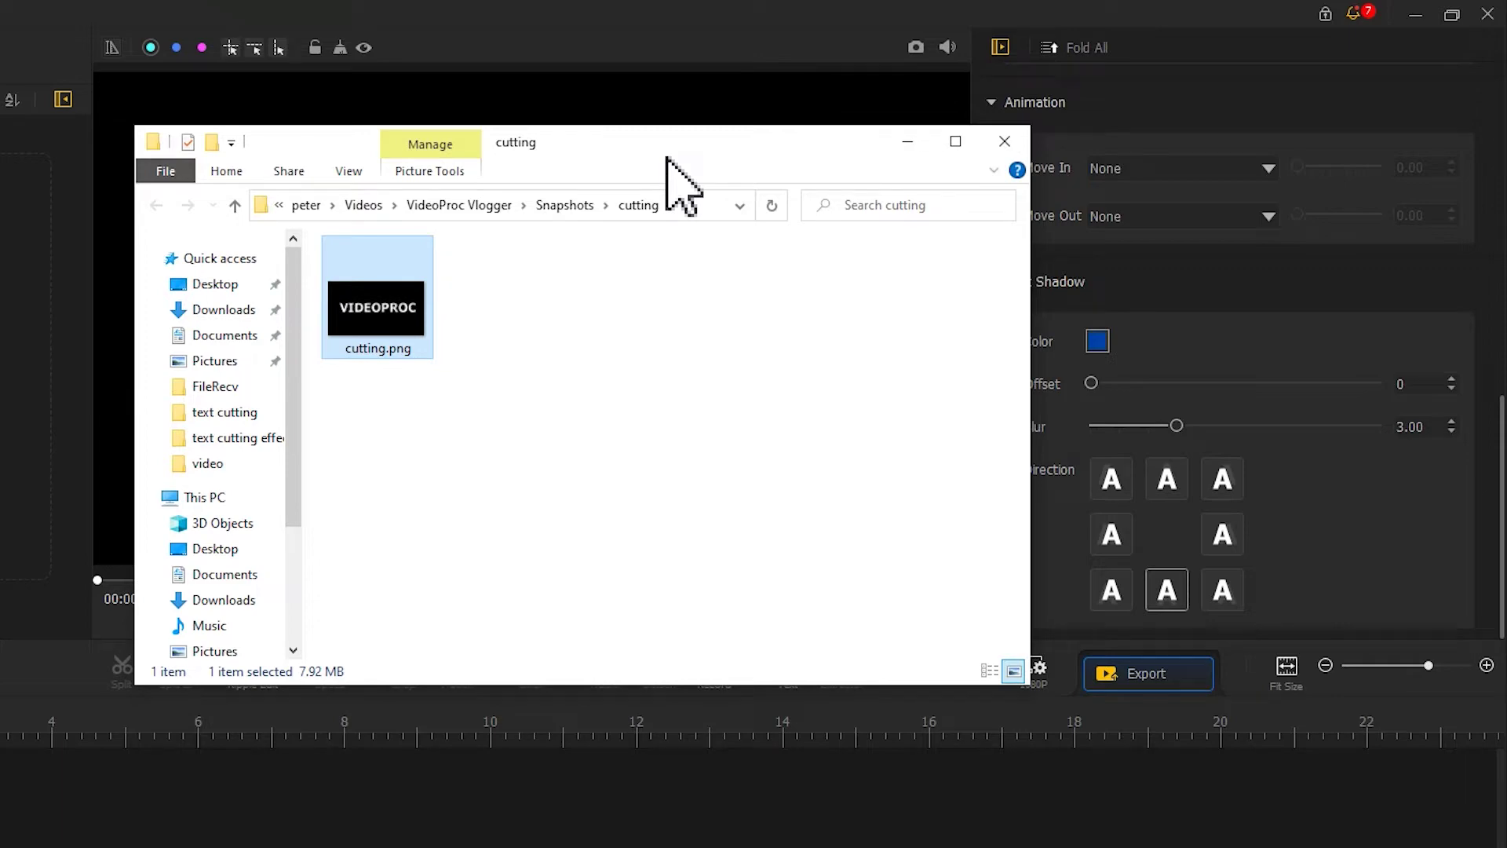
left_click(541, 35)
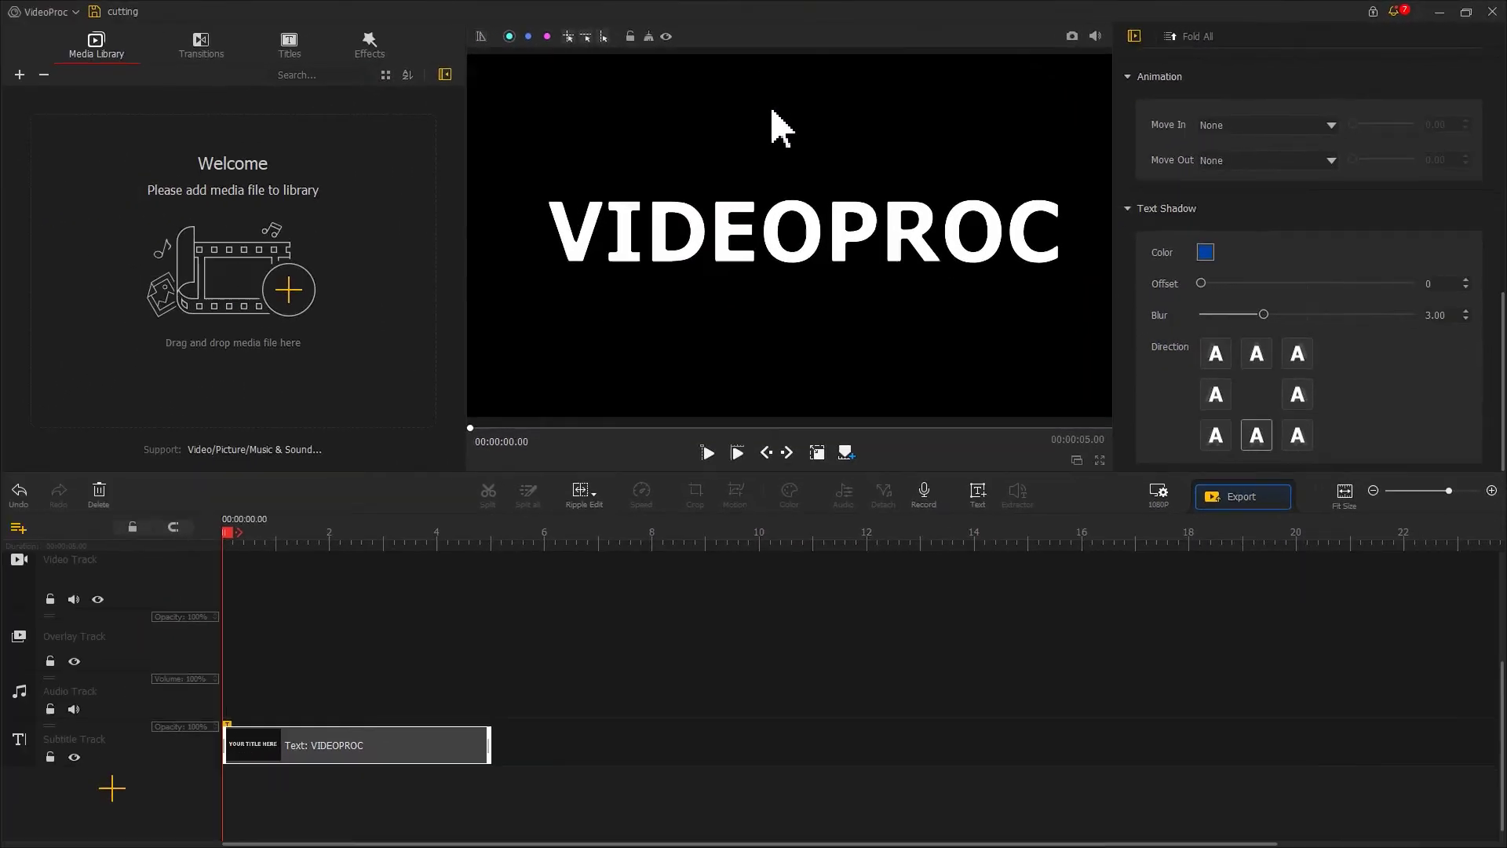
- Add a second text clip at 00:00:06.26 reading 'cutting effect'
left_click(560, 536)
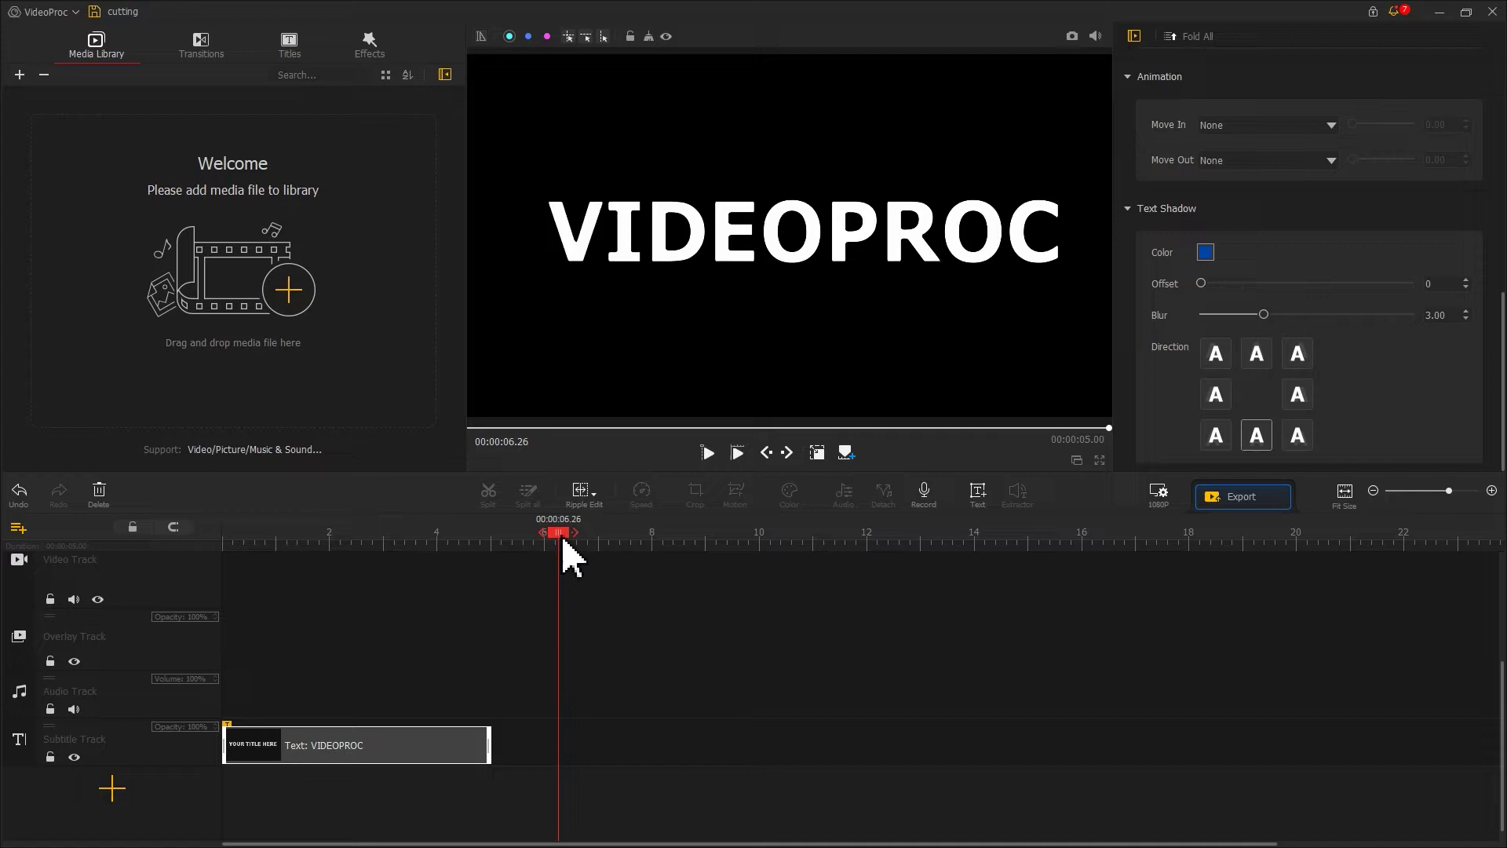
left_click(979, 493)
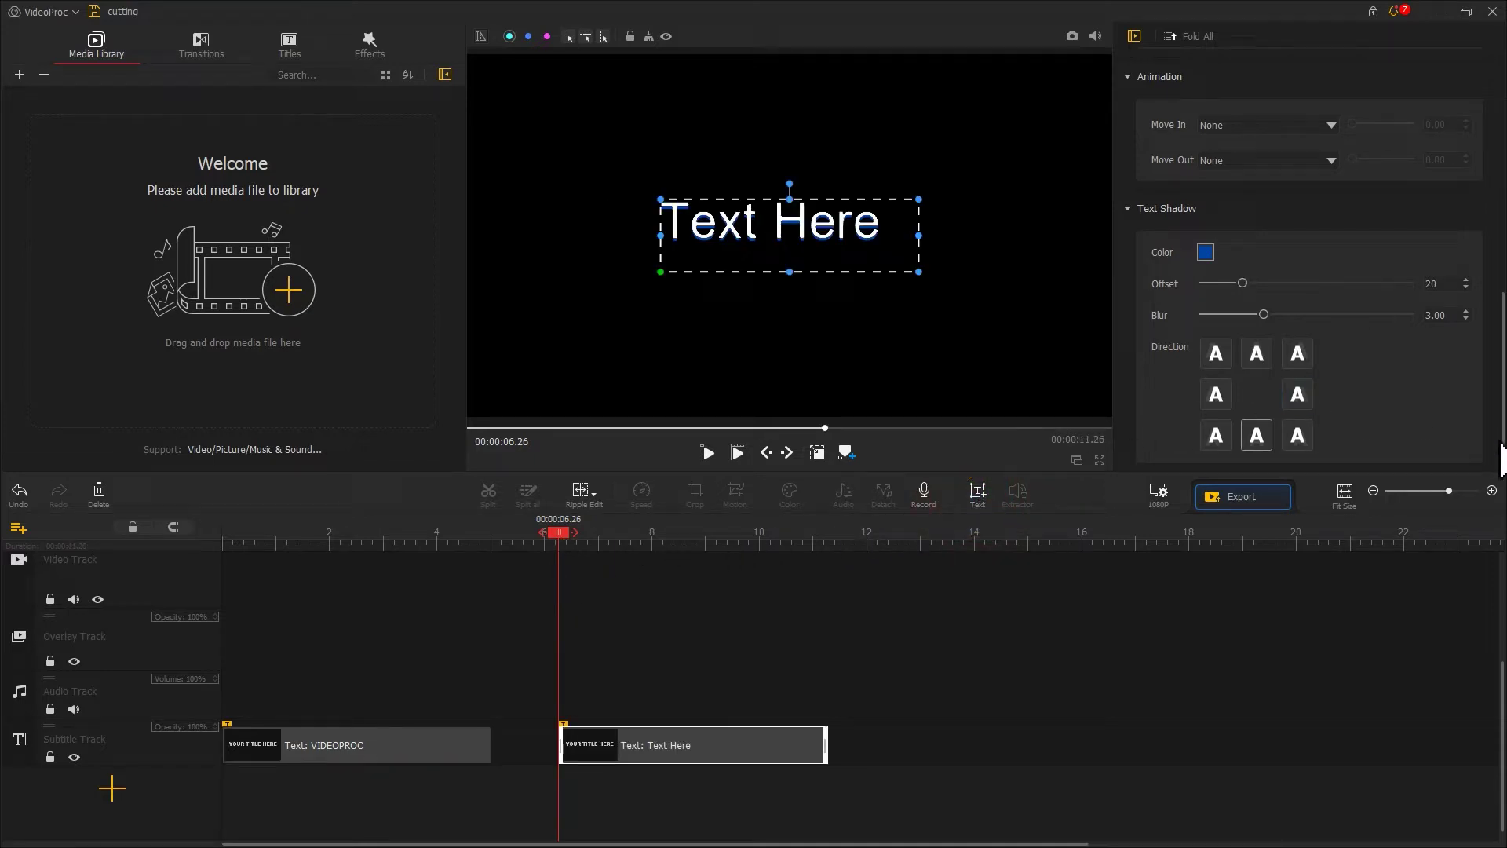
left_click_drag(1501, 446, 1500, 204)
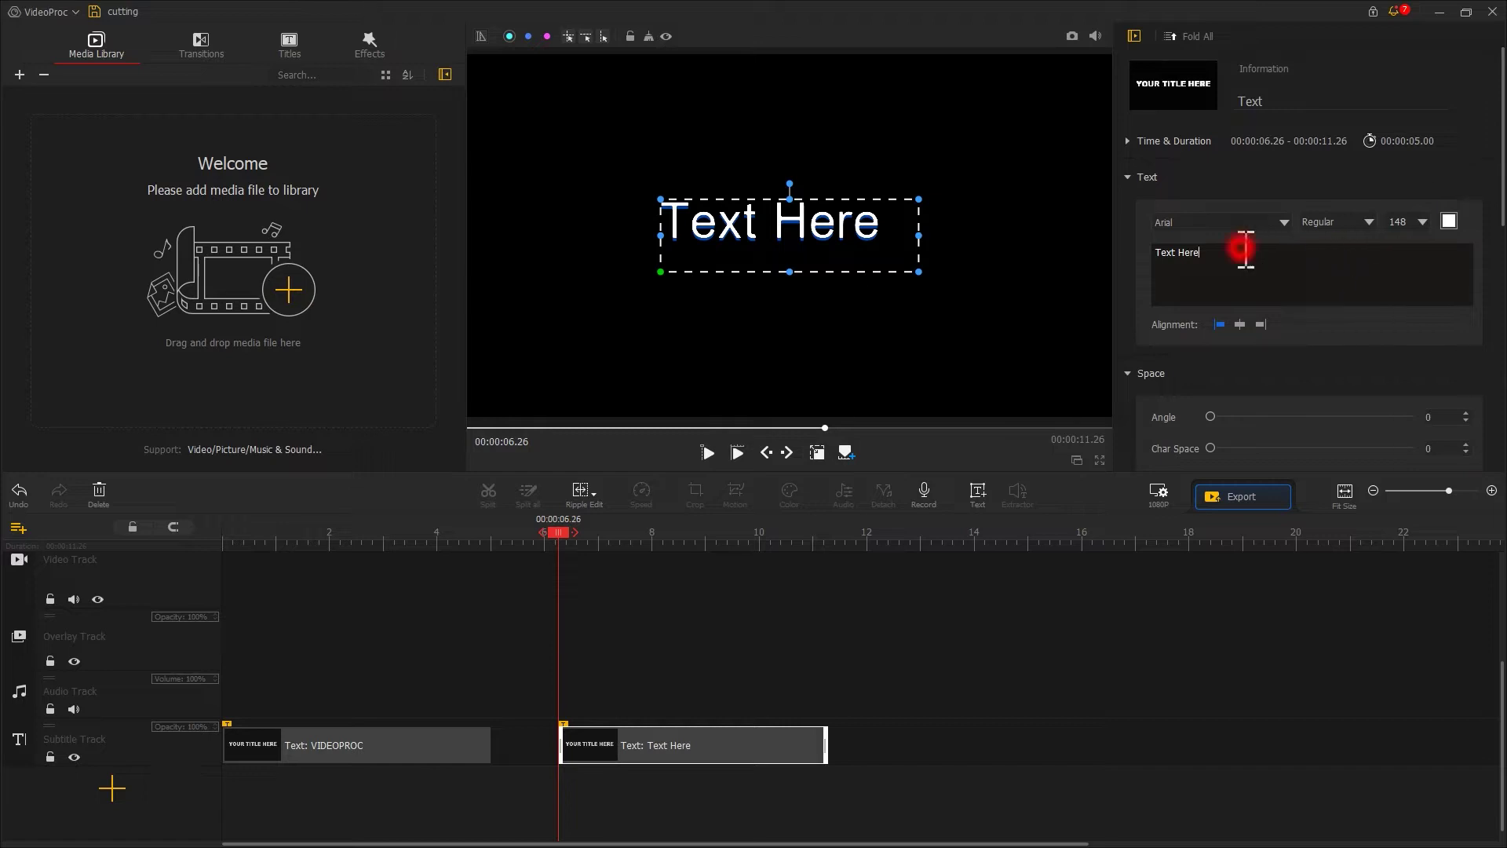
left_click_drag(1245, 246, 1152, 263)
type("cutt")
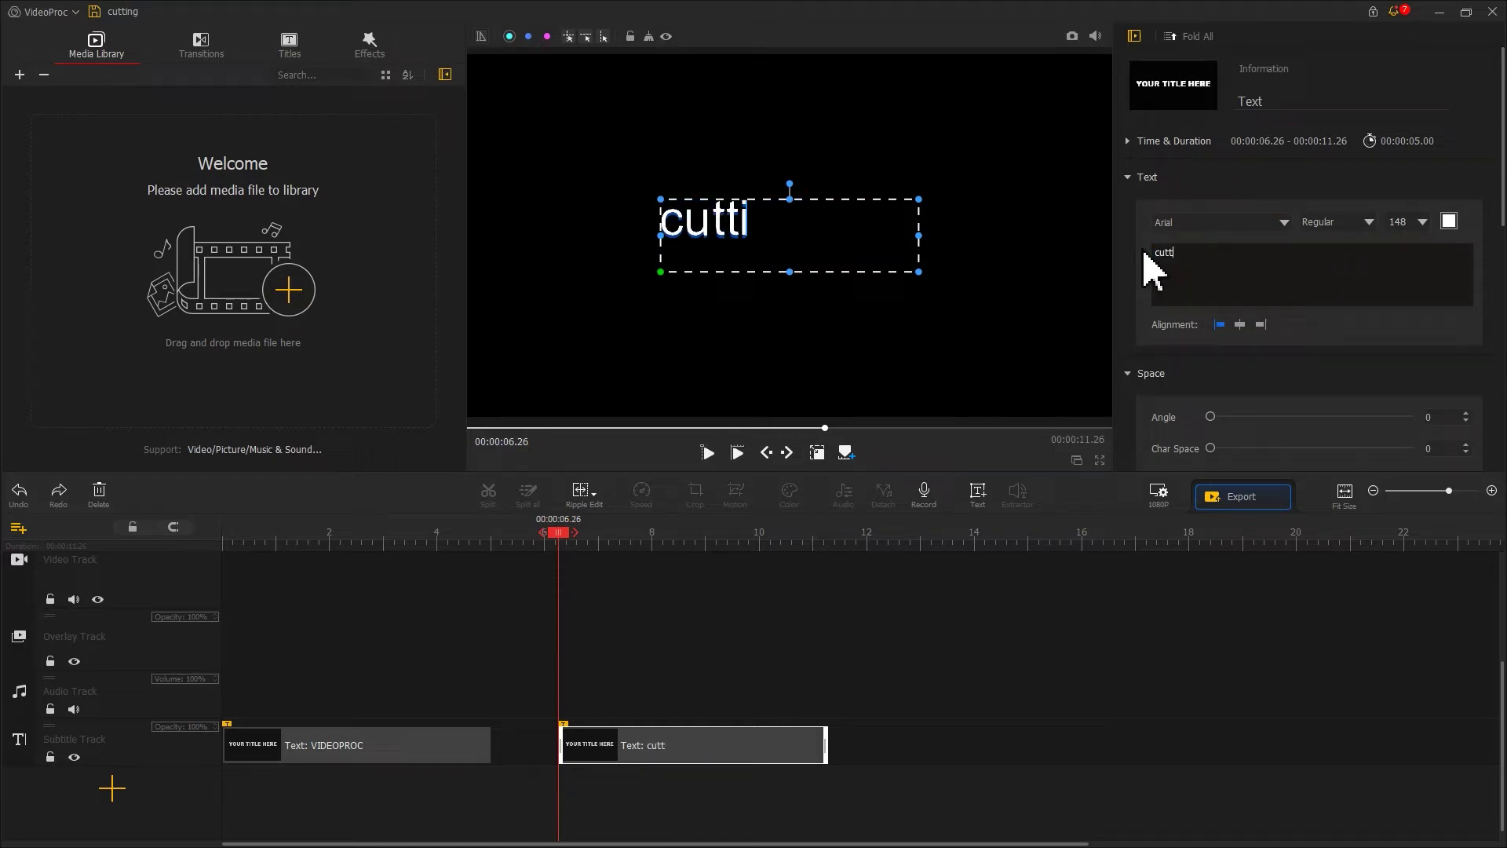
type("ing effect")
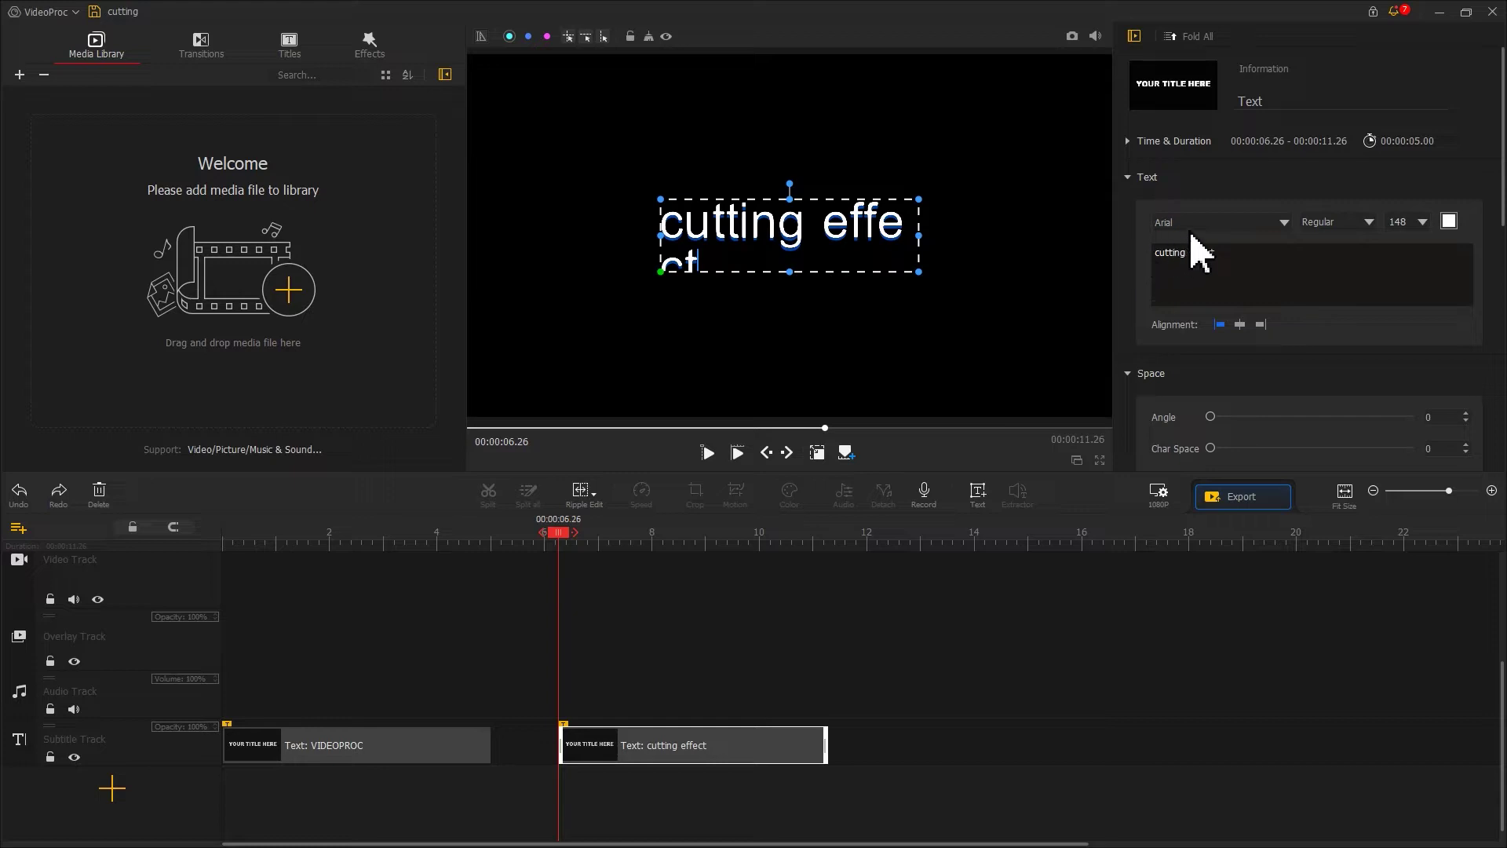
- Set the 'cutting effect' title font to Tahoma
left_click(1240, 226)
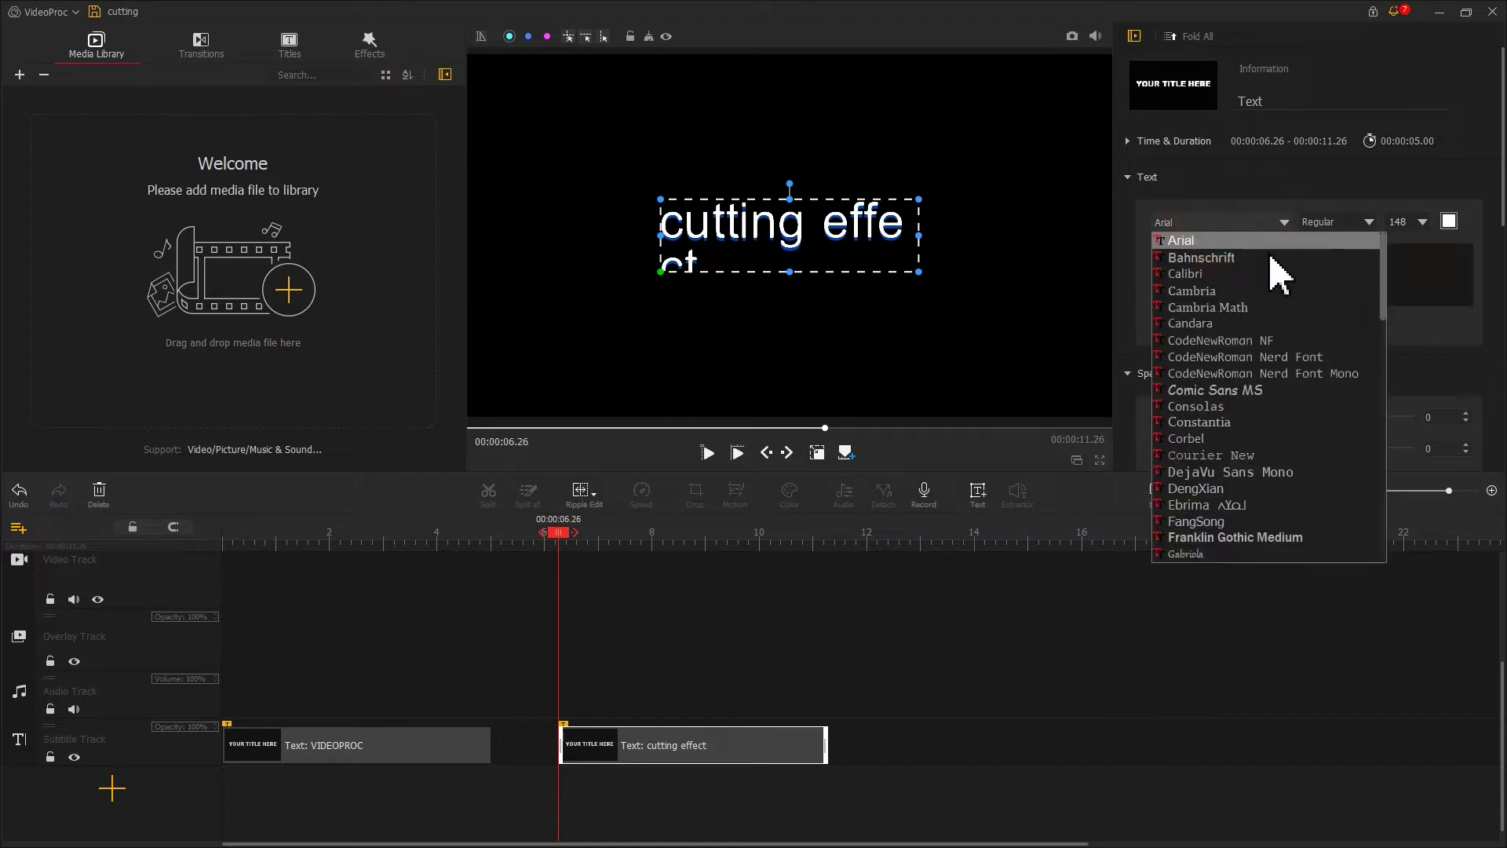
left_click(1383, 282)
left_click_drag(1382, 282, 1369, 530)
left_click(1321, 438)
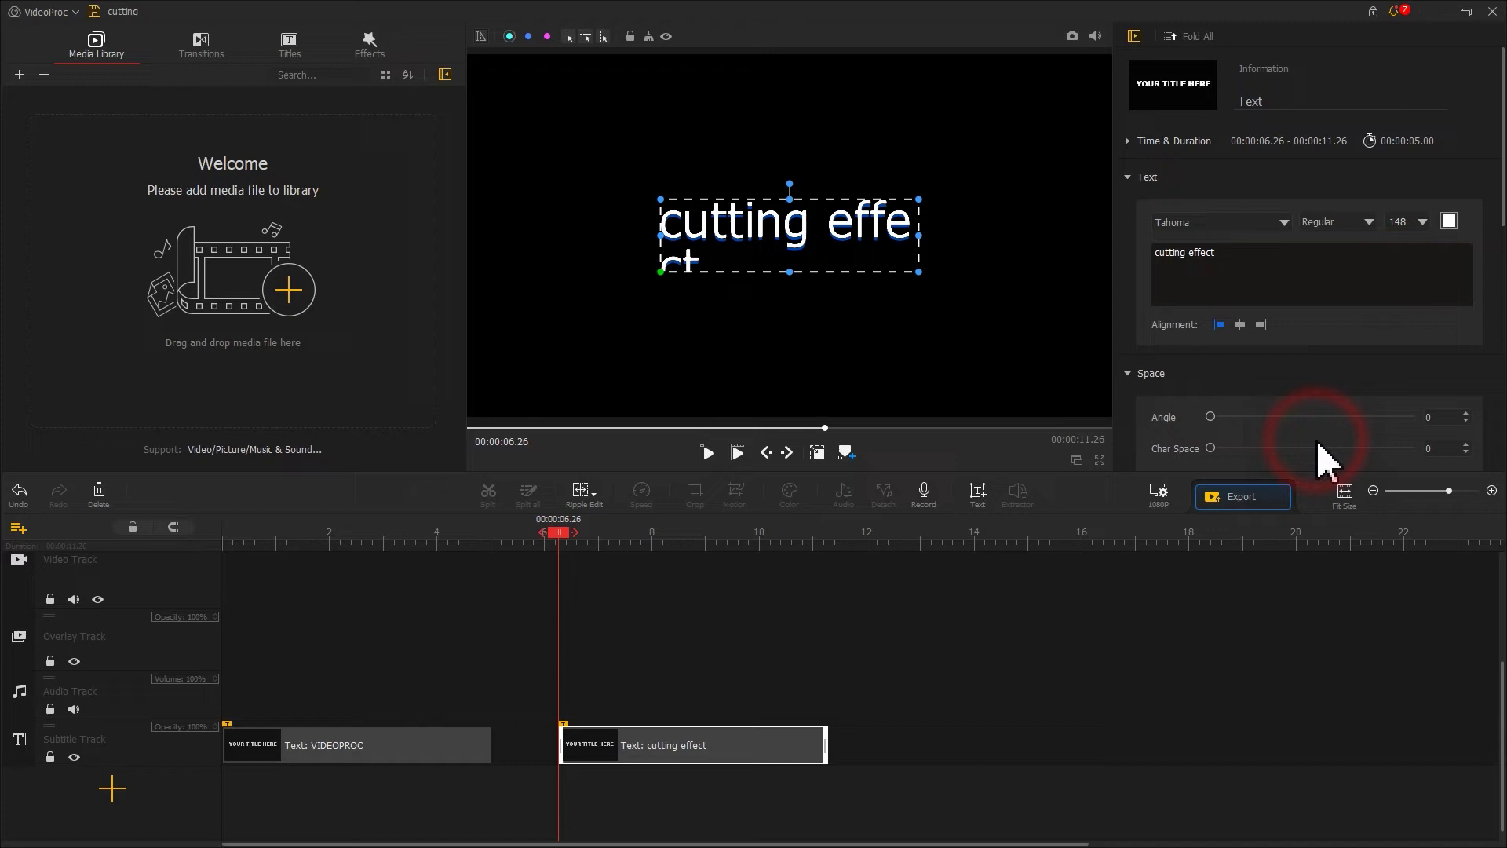
scroll(1318, 454, "down", 5)
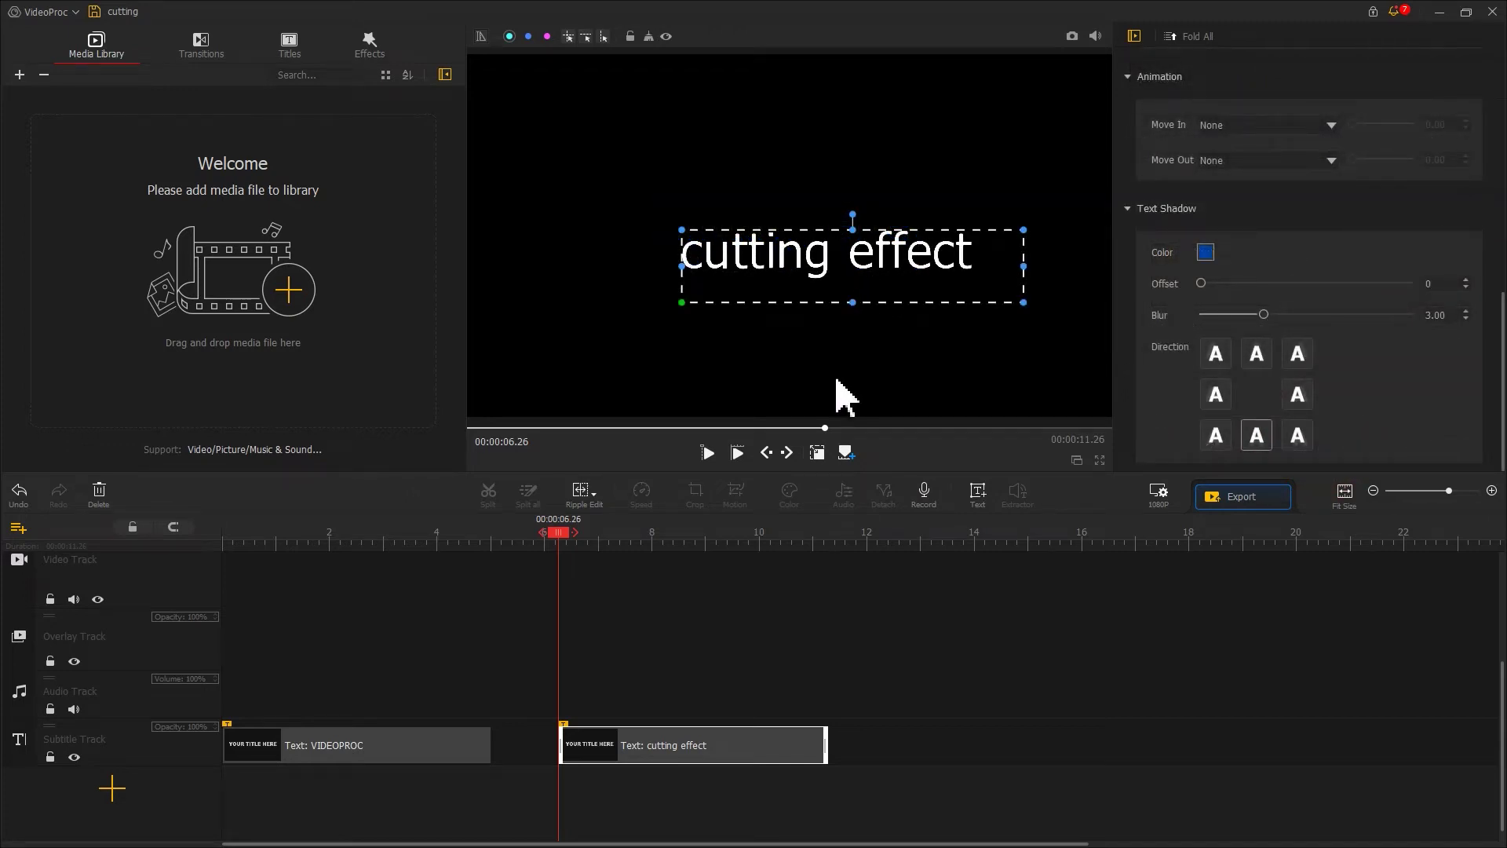
left_click(821, 456)
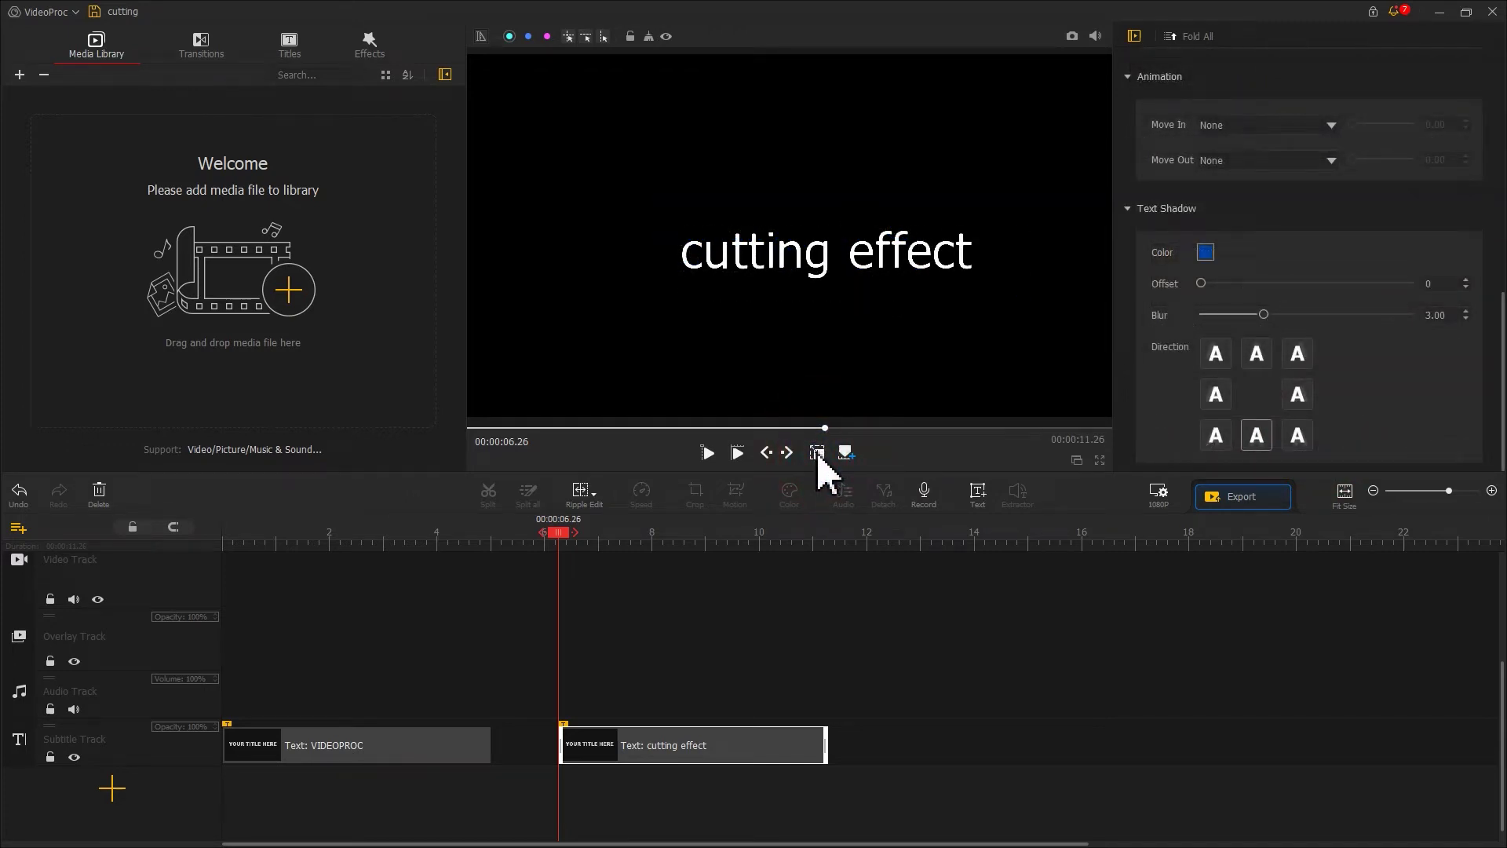
- Import logo.png into the Media Library
left_click(304, 287)
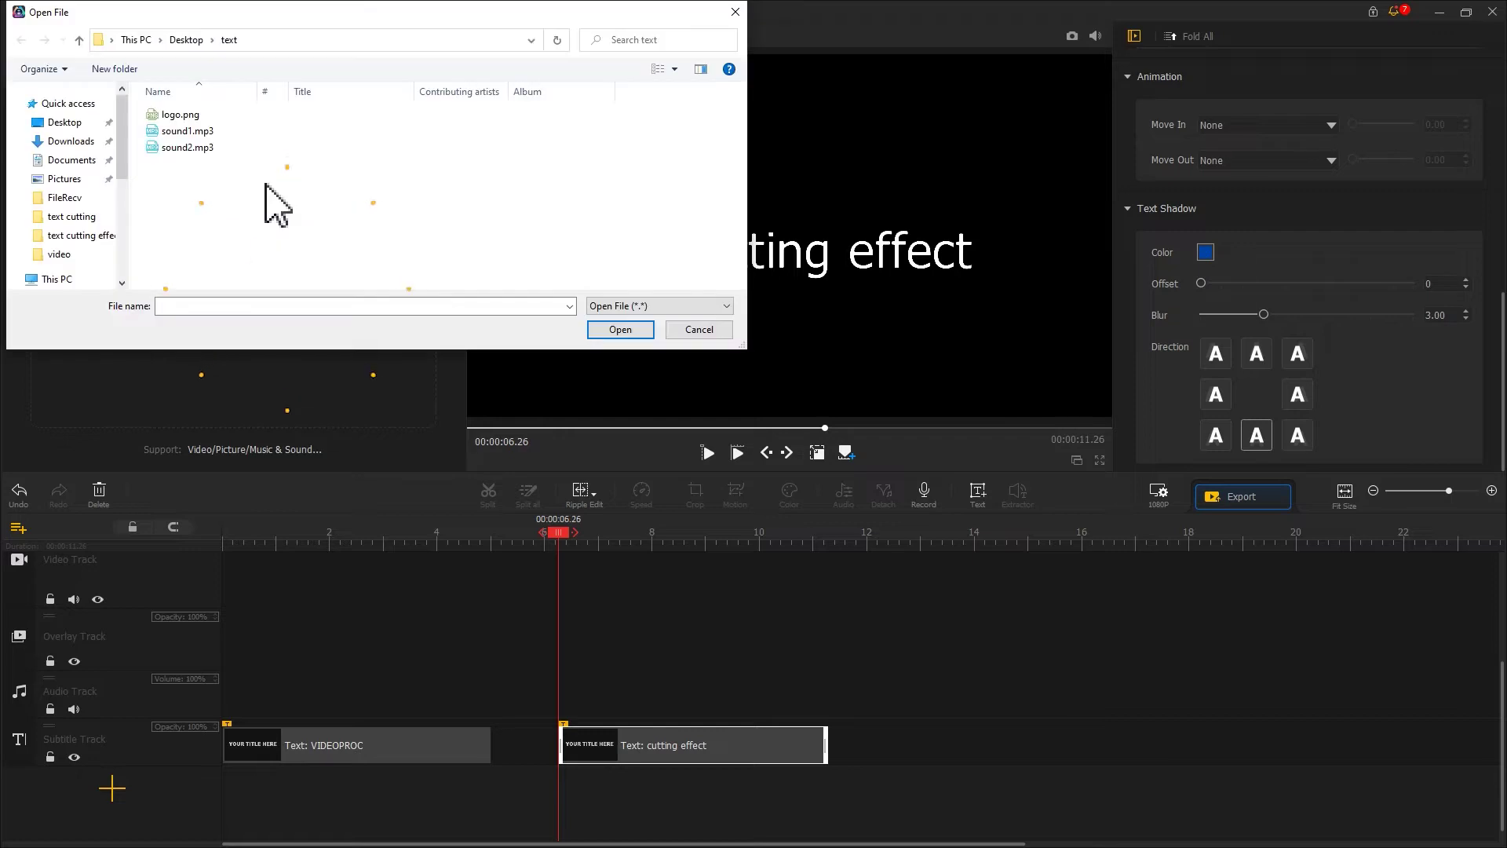
left_click(219, 115)
left_click(601, 328)
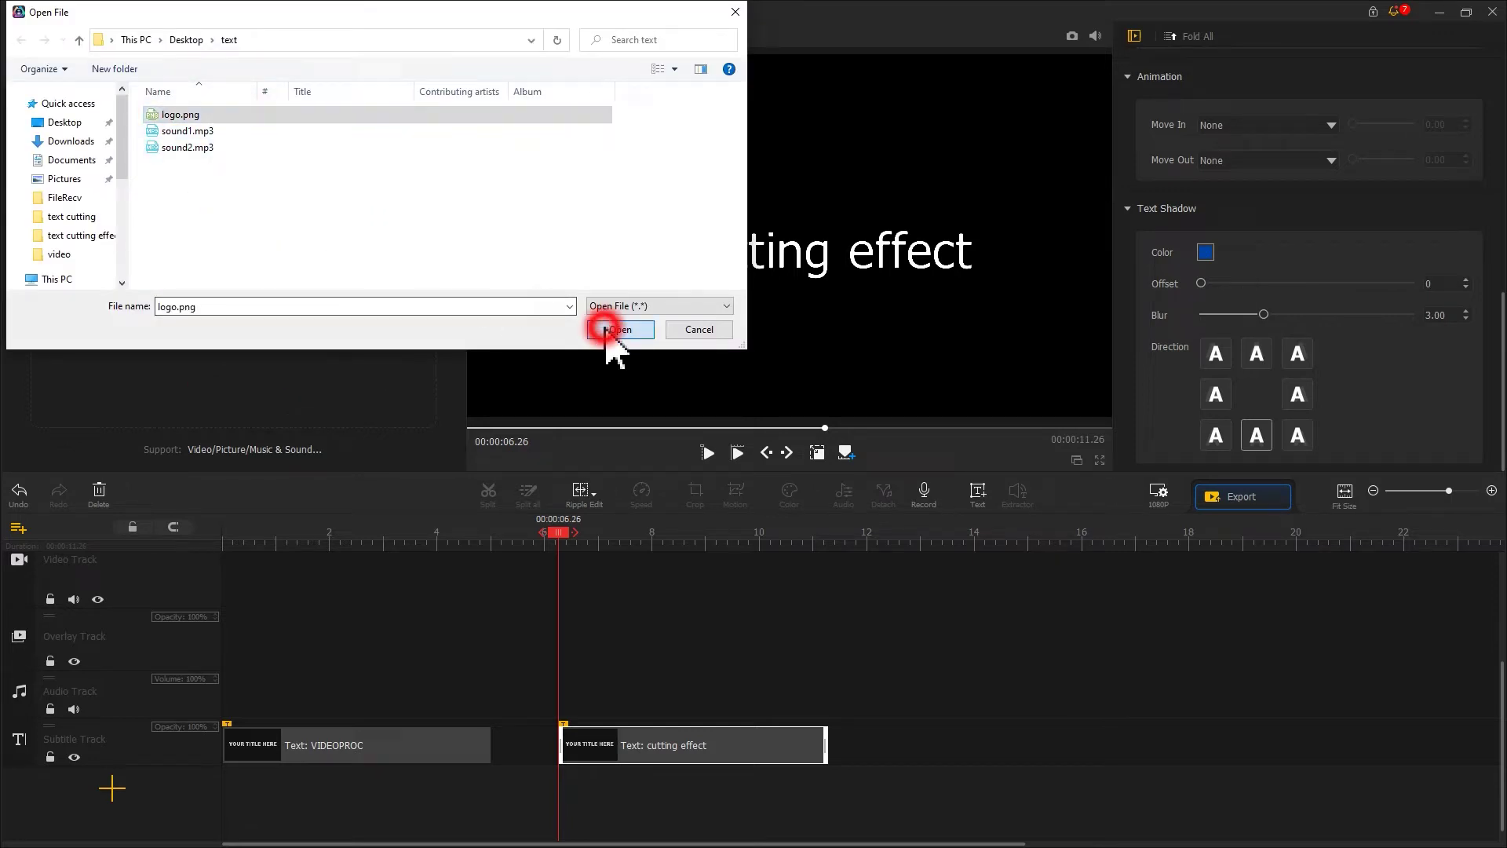
- Place the logo on the Overlay Track, shrink it, and nudge the 'cutting effect' text down
left_click_drag(165, 251, 577, 690)
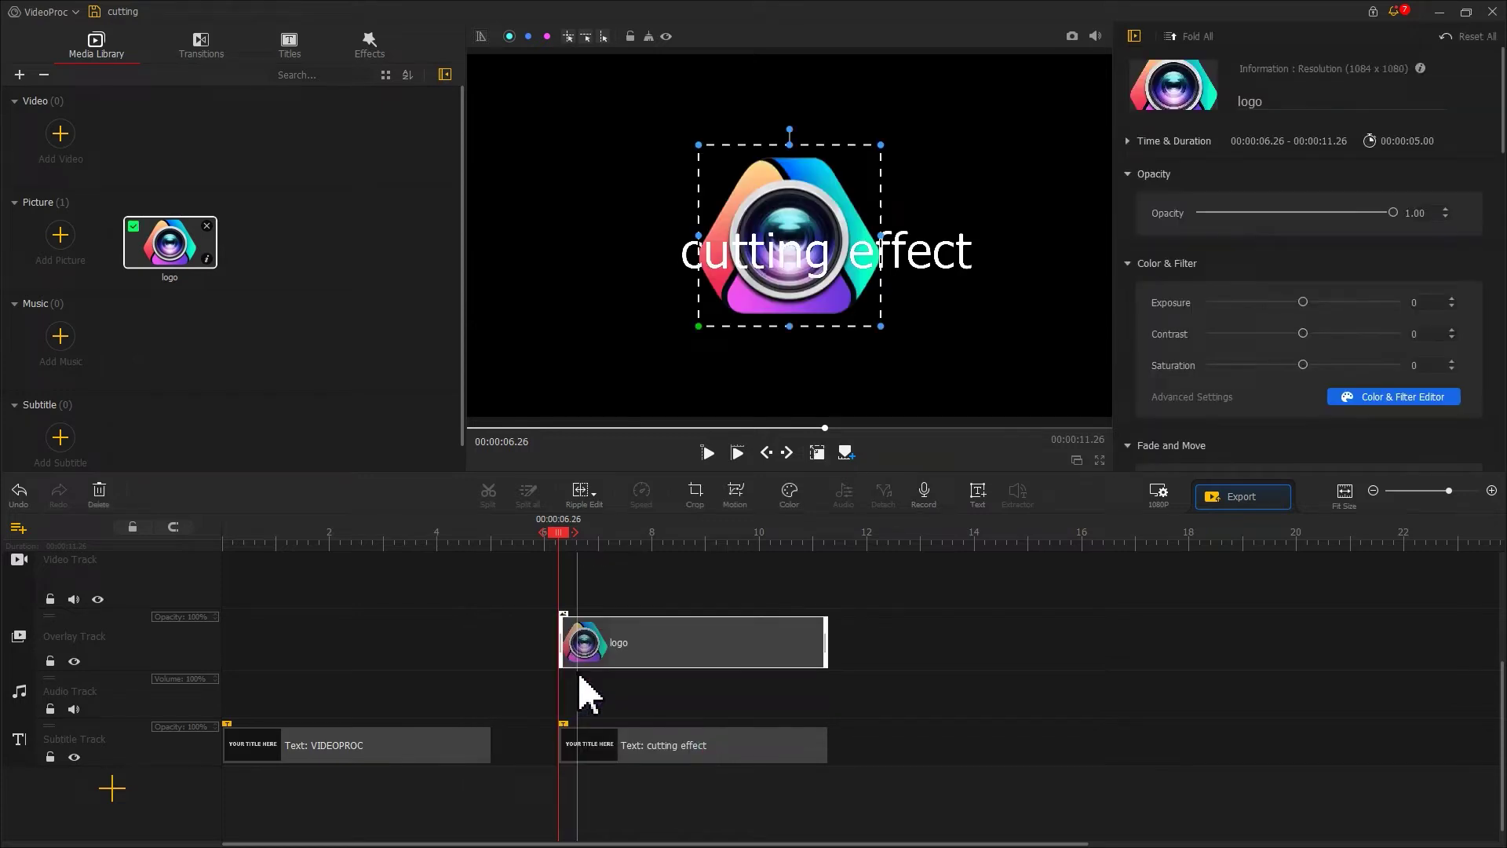
left_click_drag(691, 330, 629, 254)
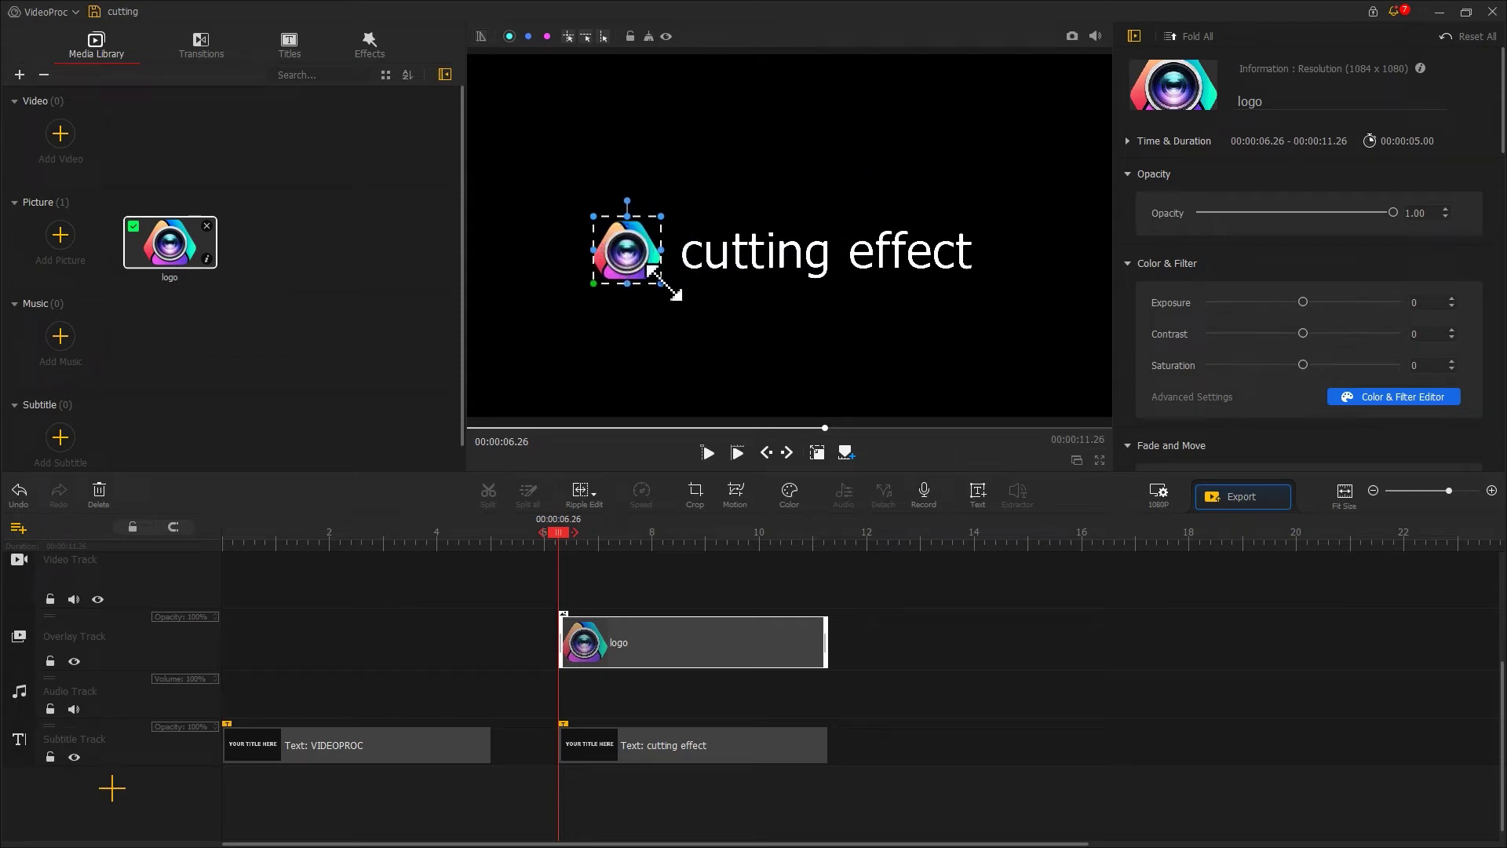
left_click_drag(856, 269, 856, 291)
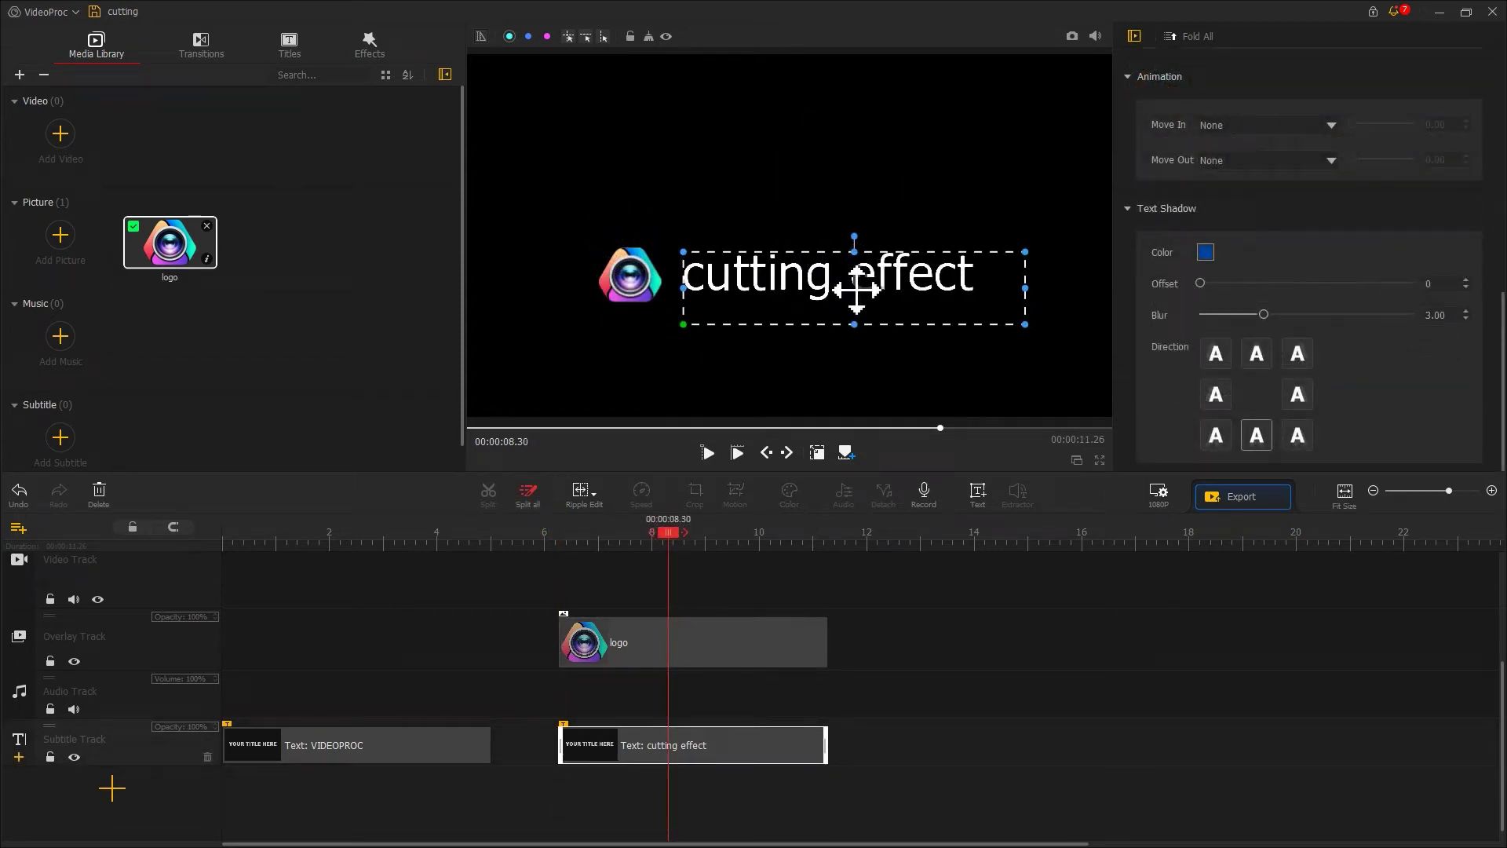
left_click(817, 453)
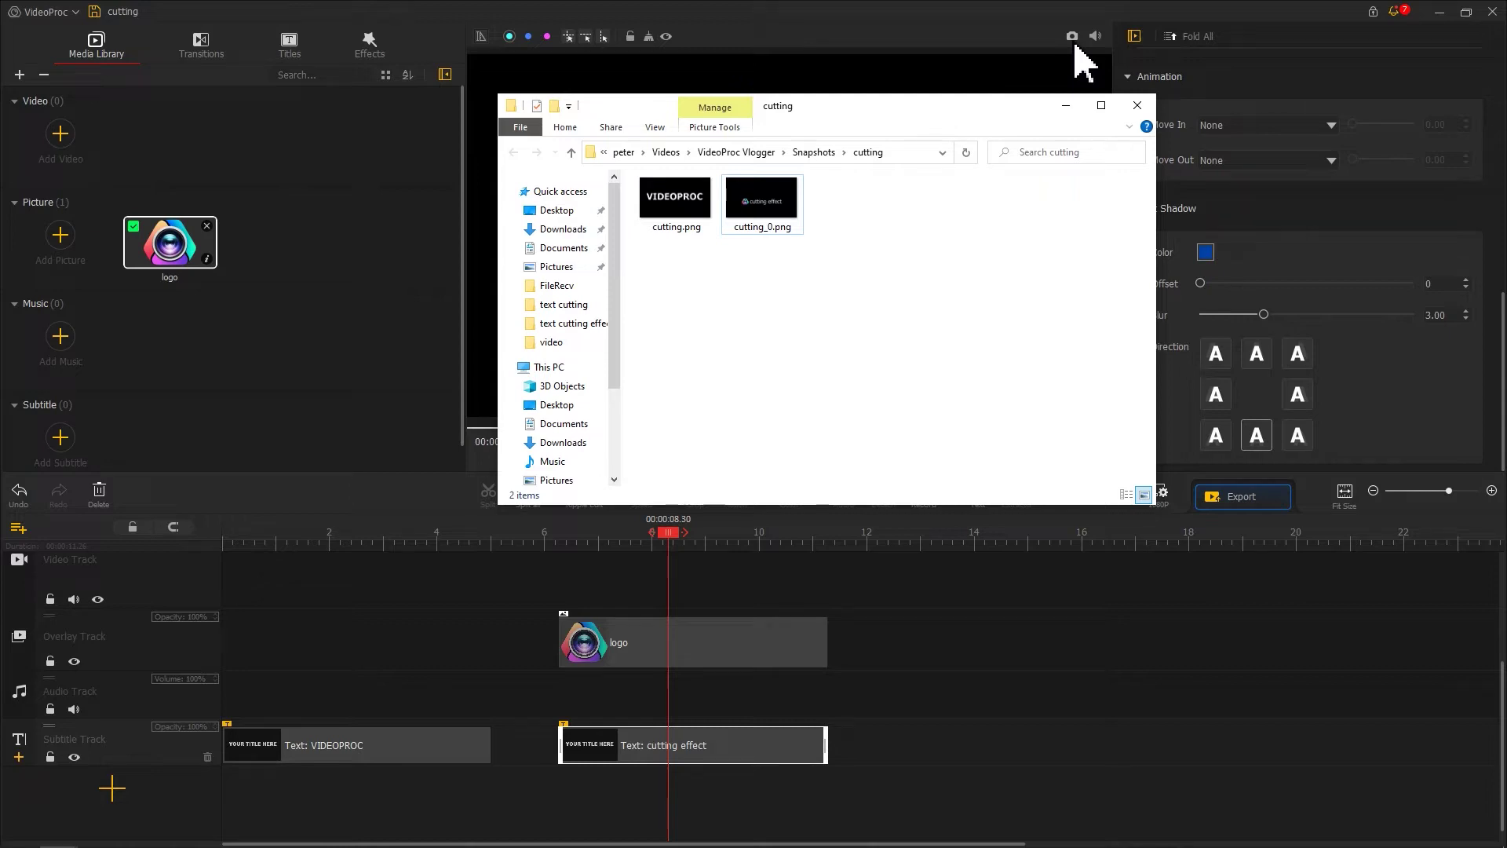
- Select the snapshots cutting.png and cutting_0.png in the Snapshots folder for import
left_click_drag(916, 297, 356, 296)
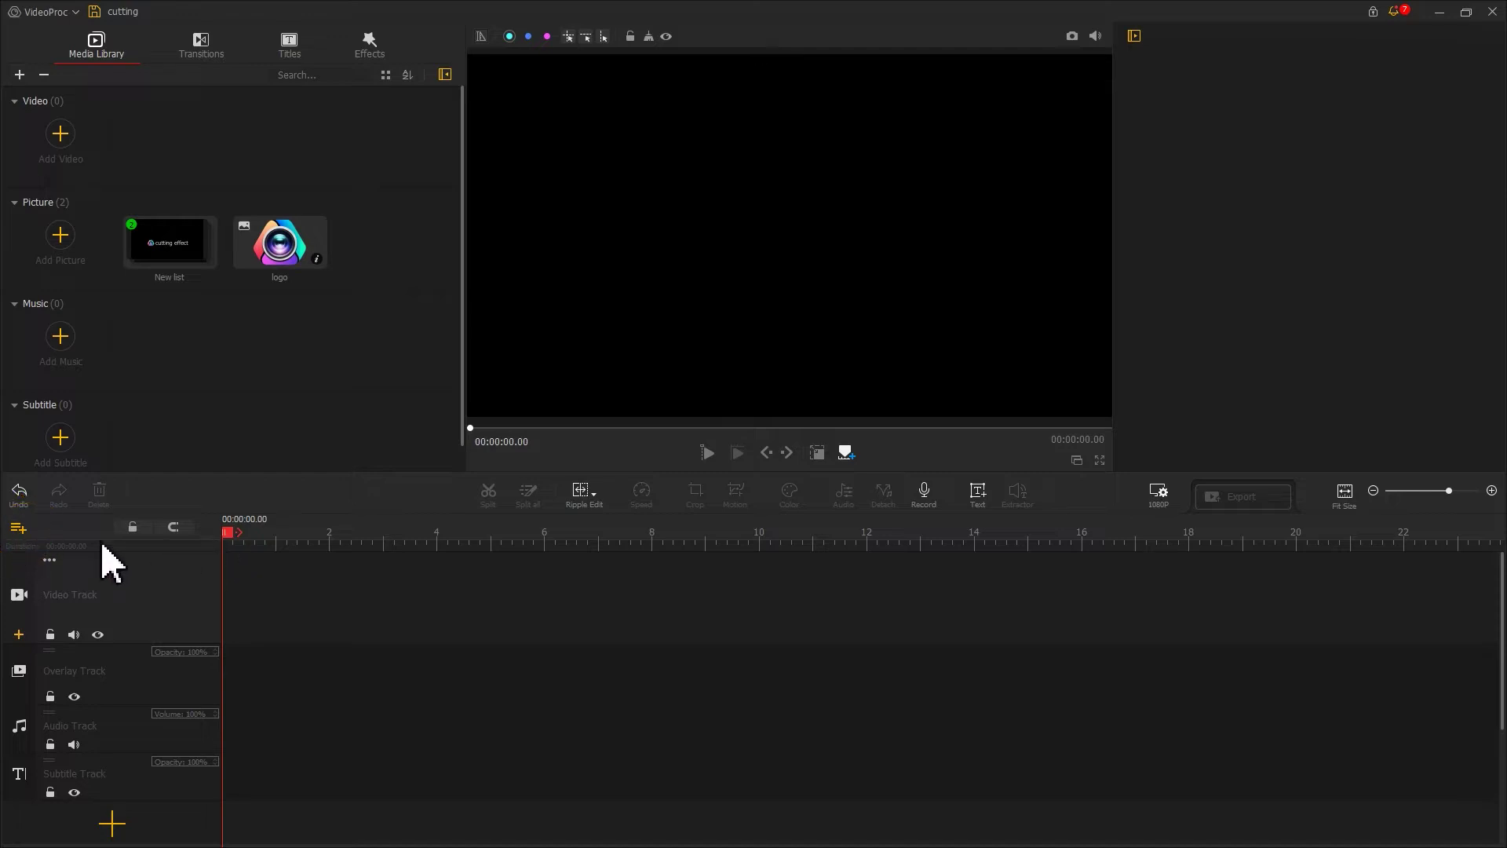
- Add a second overlay track and put the VIDEOPROC snapshot from New list on the Overlay Track
left_click(18, 529)
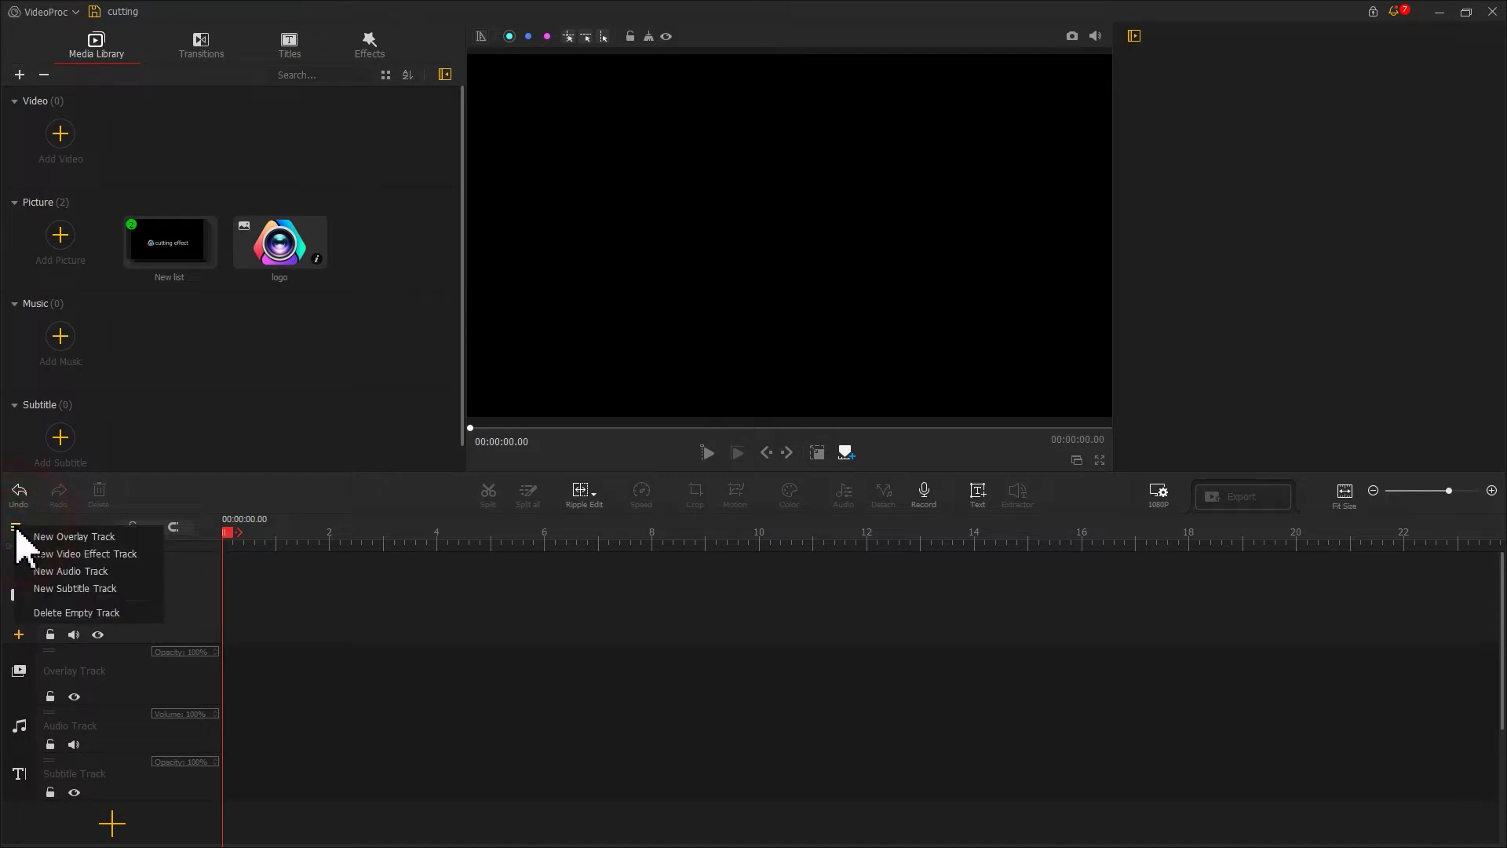
left_click(68, 538)
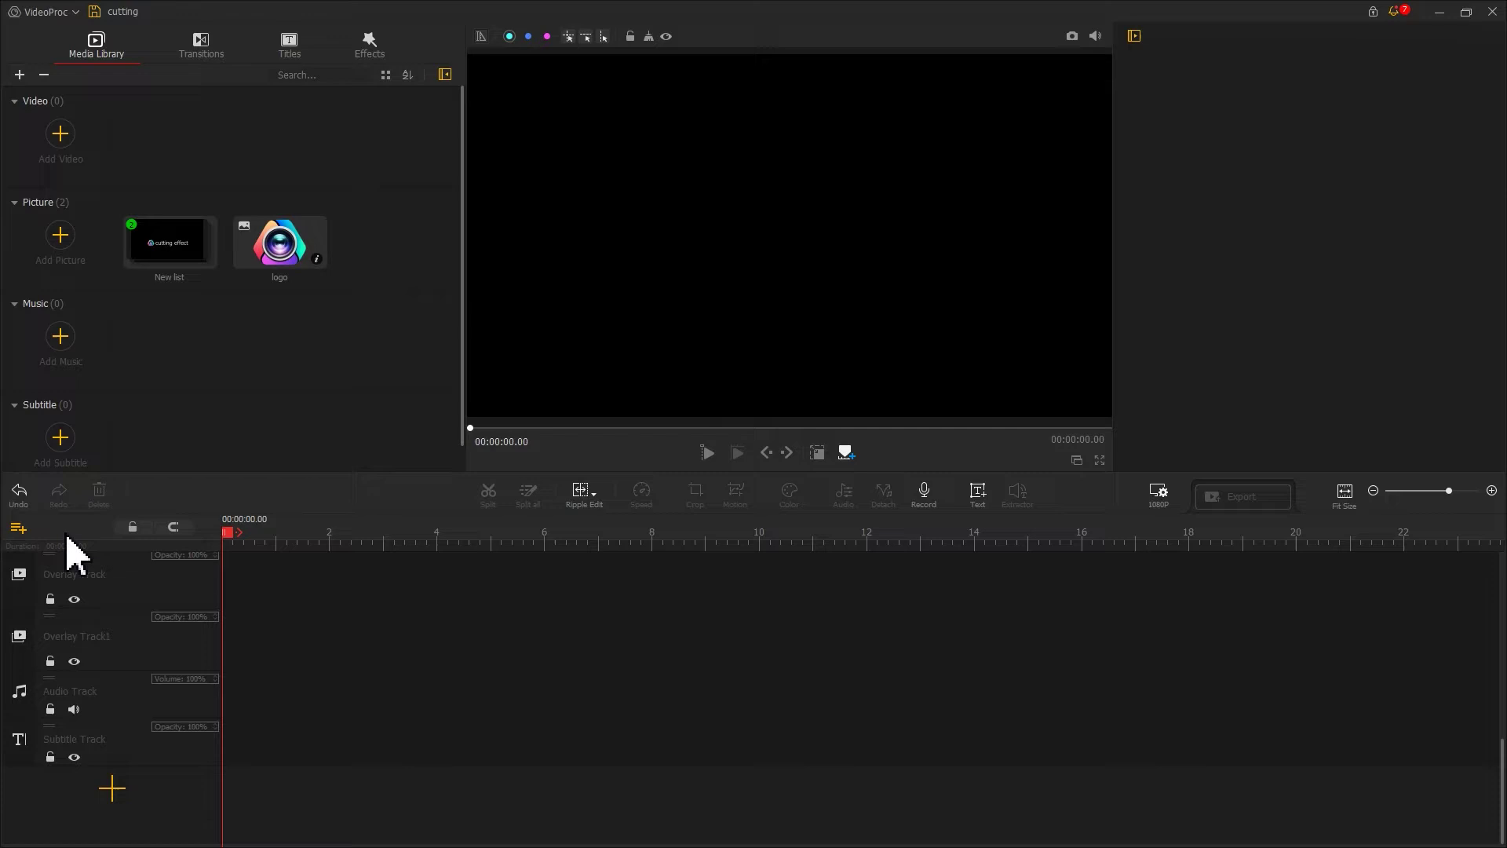
double_click(162, 262)
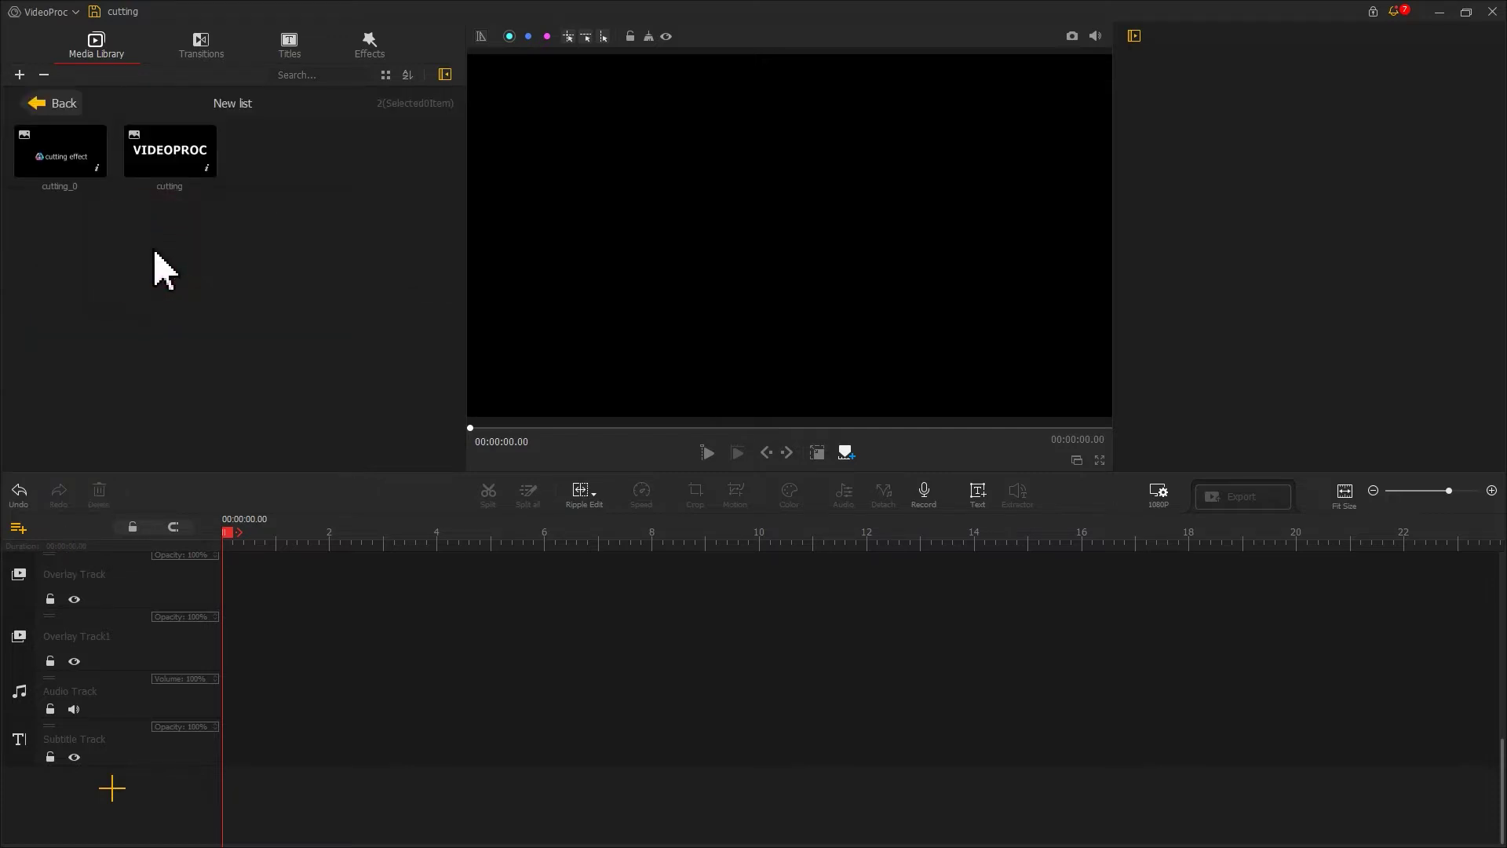
left_click_drag(168, 159, 271, 674)
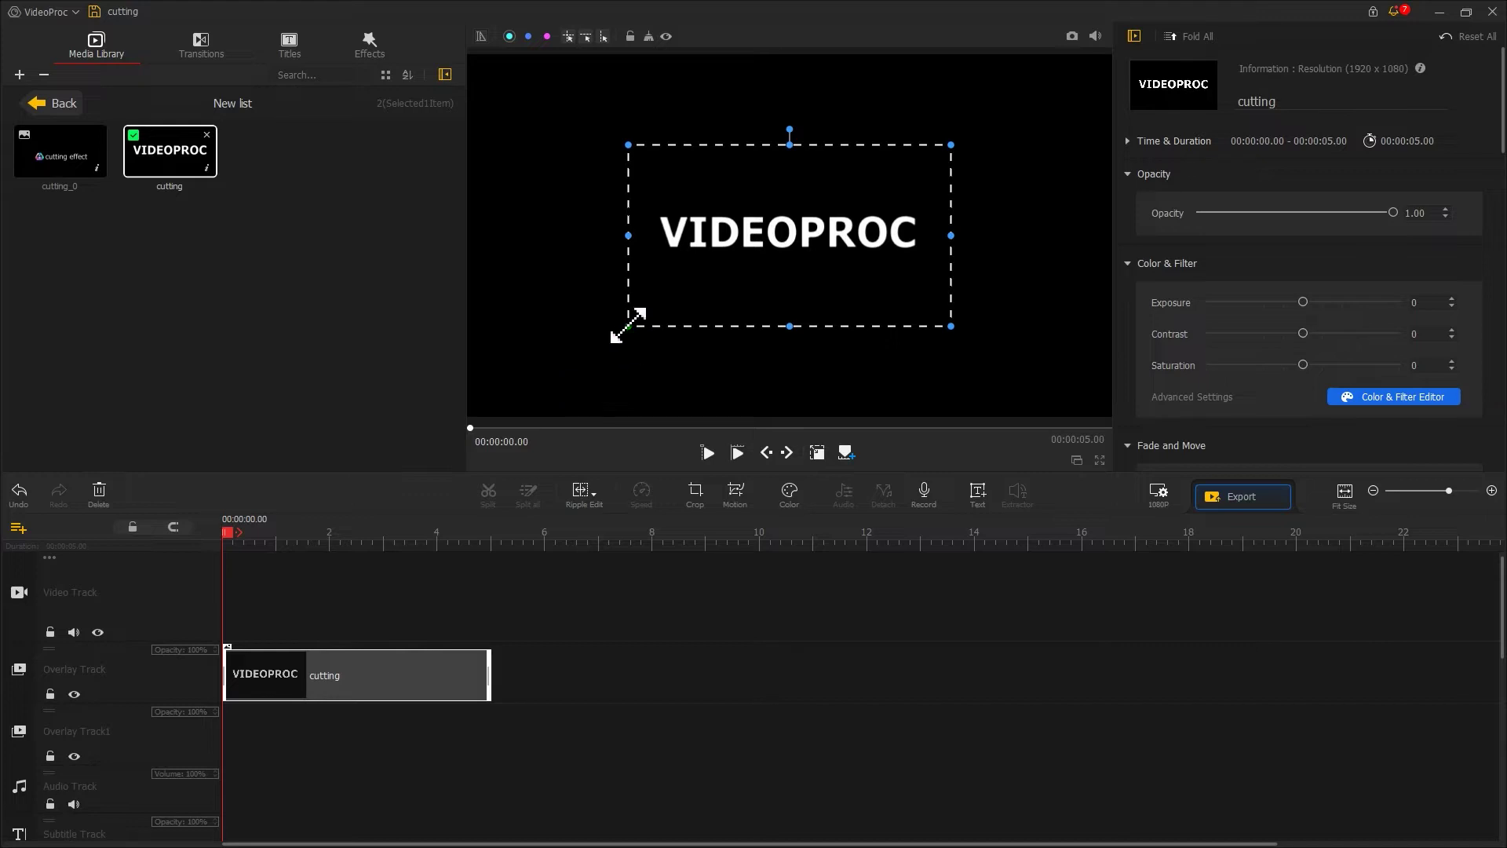
- Scale the VIDEOPROC snapshot to fill the frame and trim it to 2.33 seconds
left_click_drag(628, 325, 471, 419)
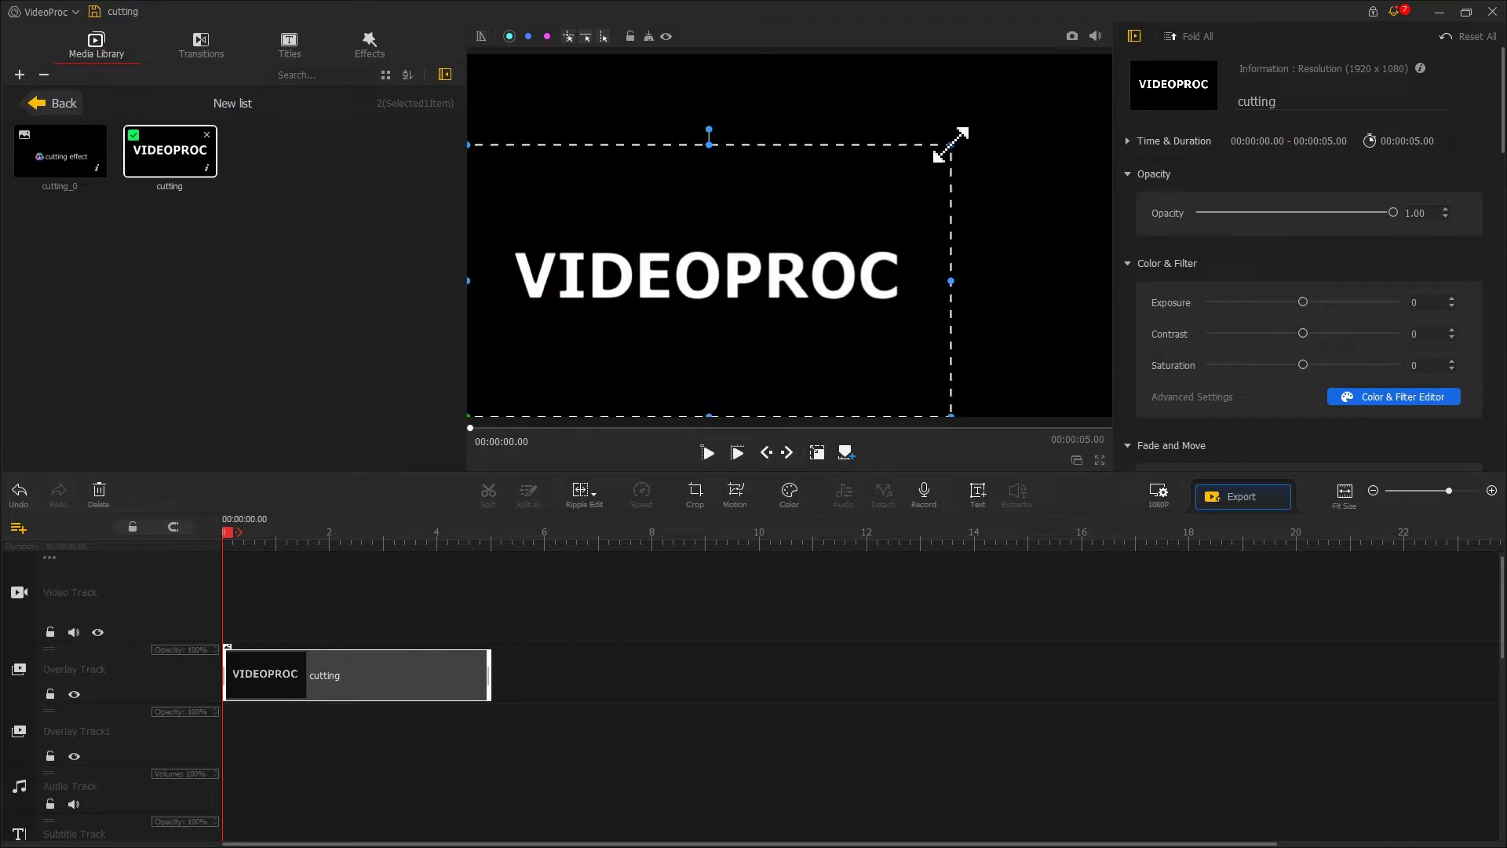
left_click_drag(950, 145, 1116, 76)
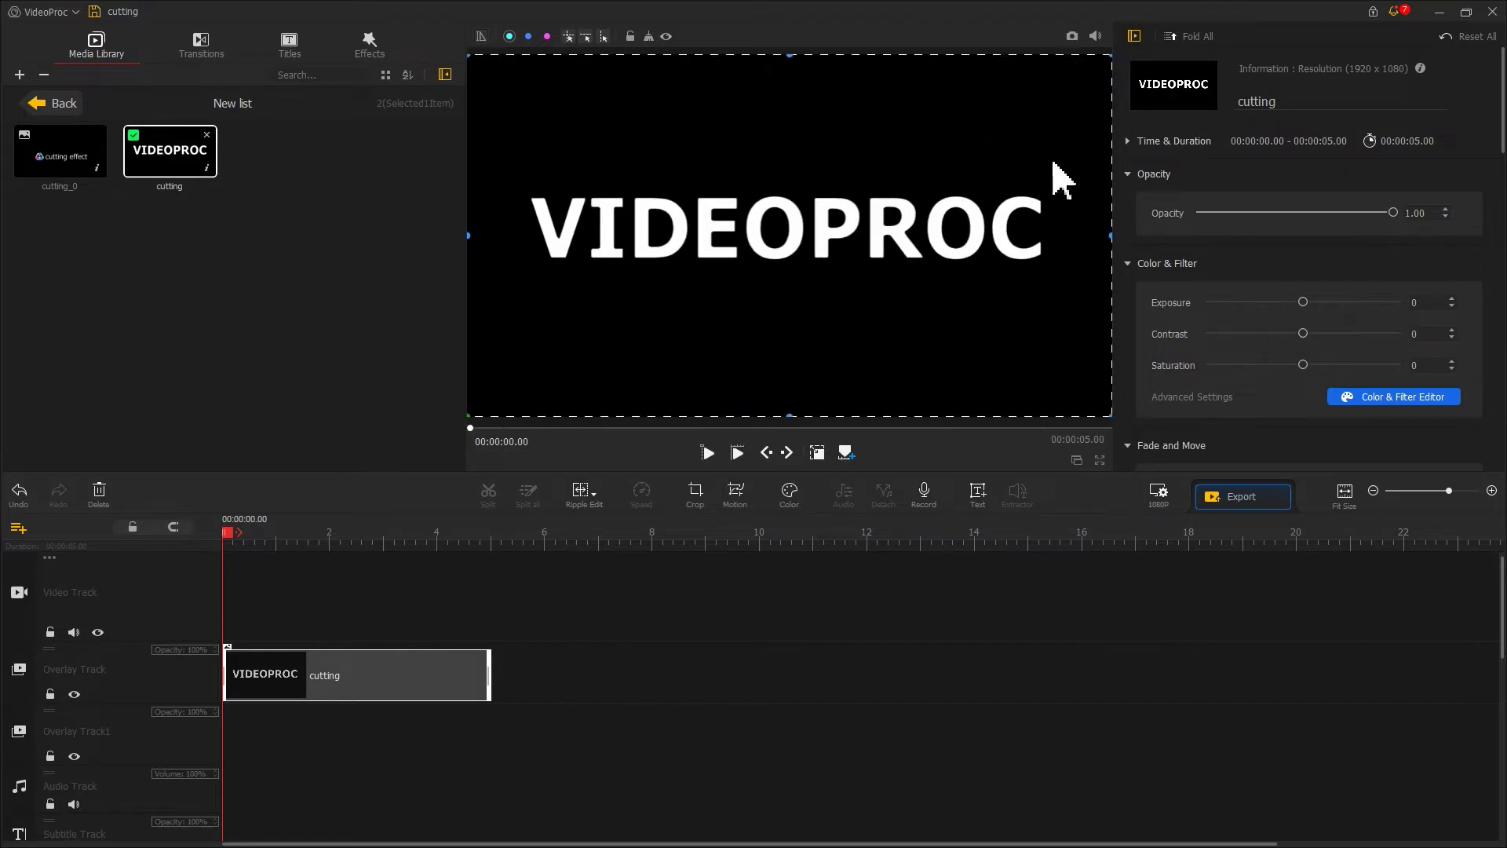
left_click(817, 453)
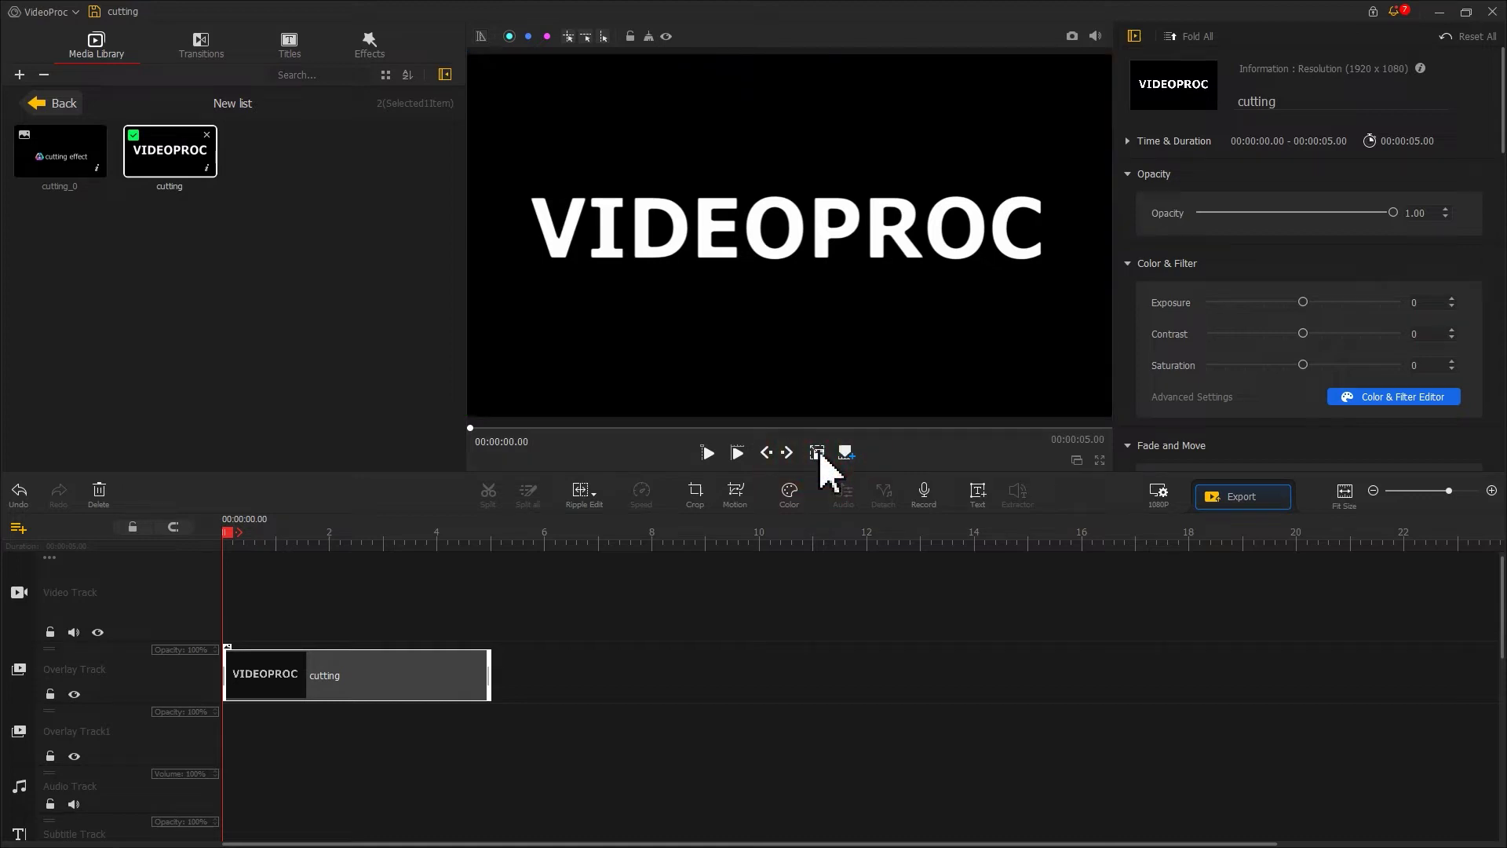
left_click_drag(489, 673, 345, 677)
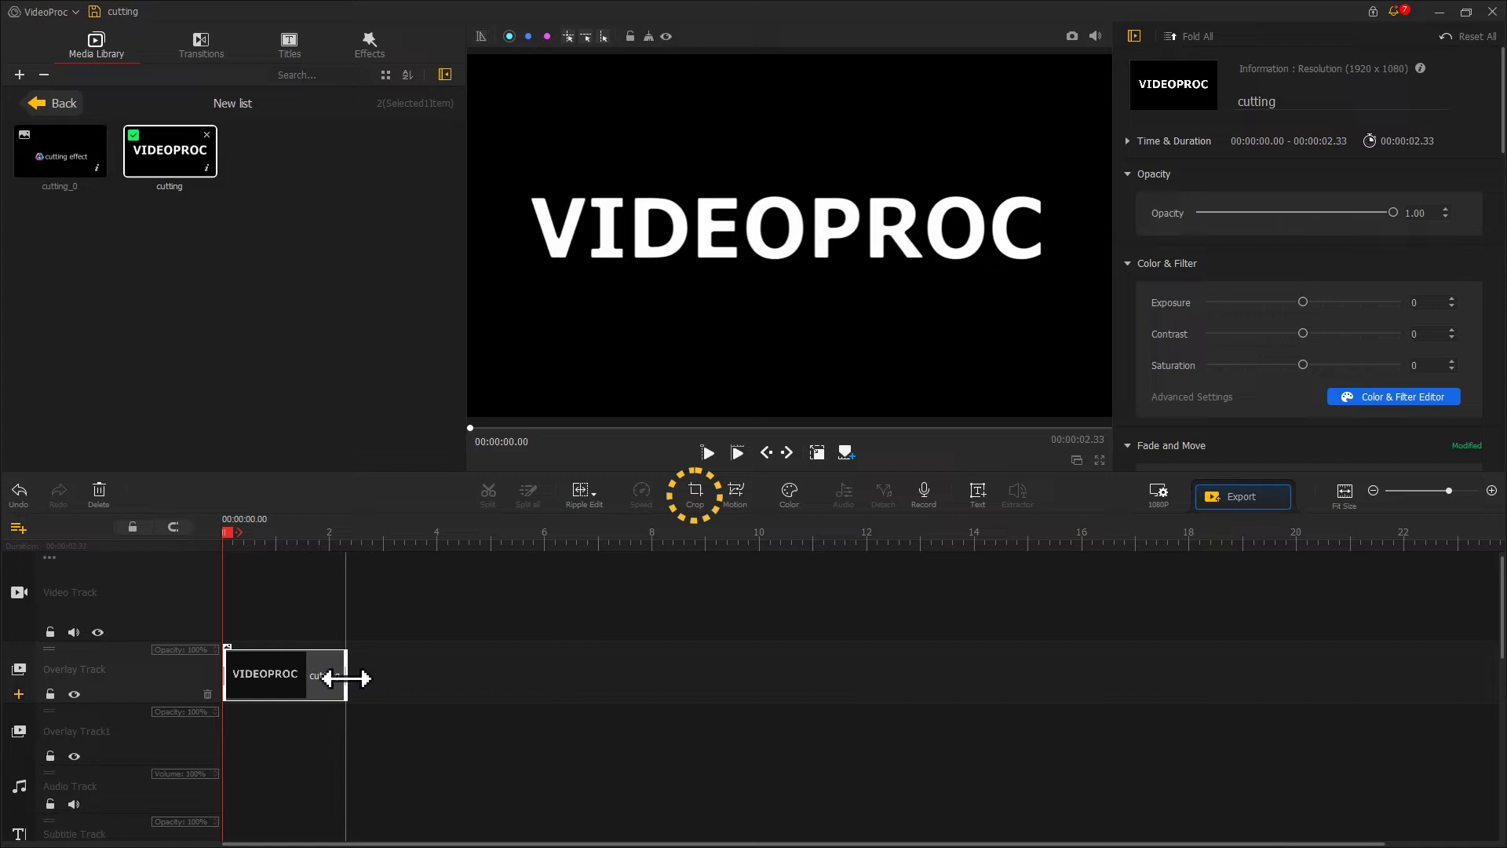
- Crop the VIDEOPROC snapshot to 1919x538, keeping only the upper half of the letters
left_click(693, 494)
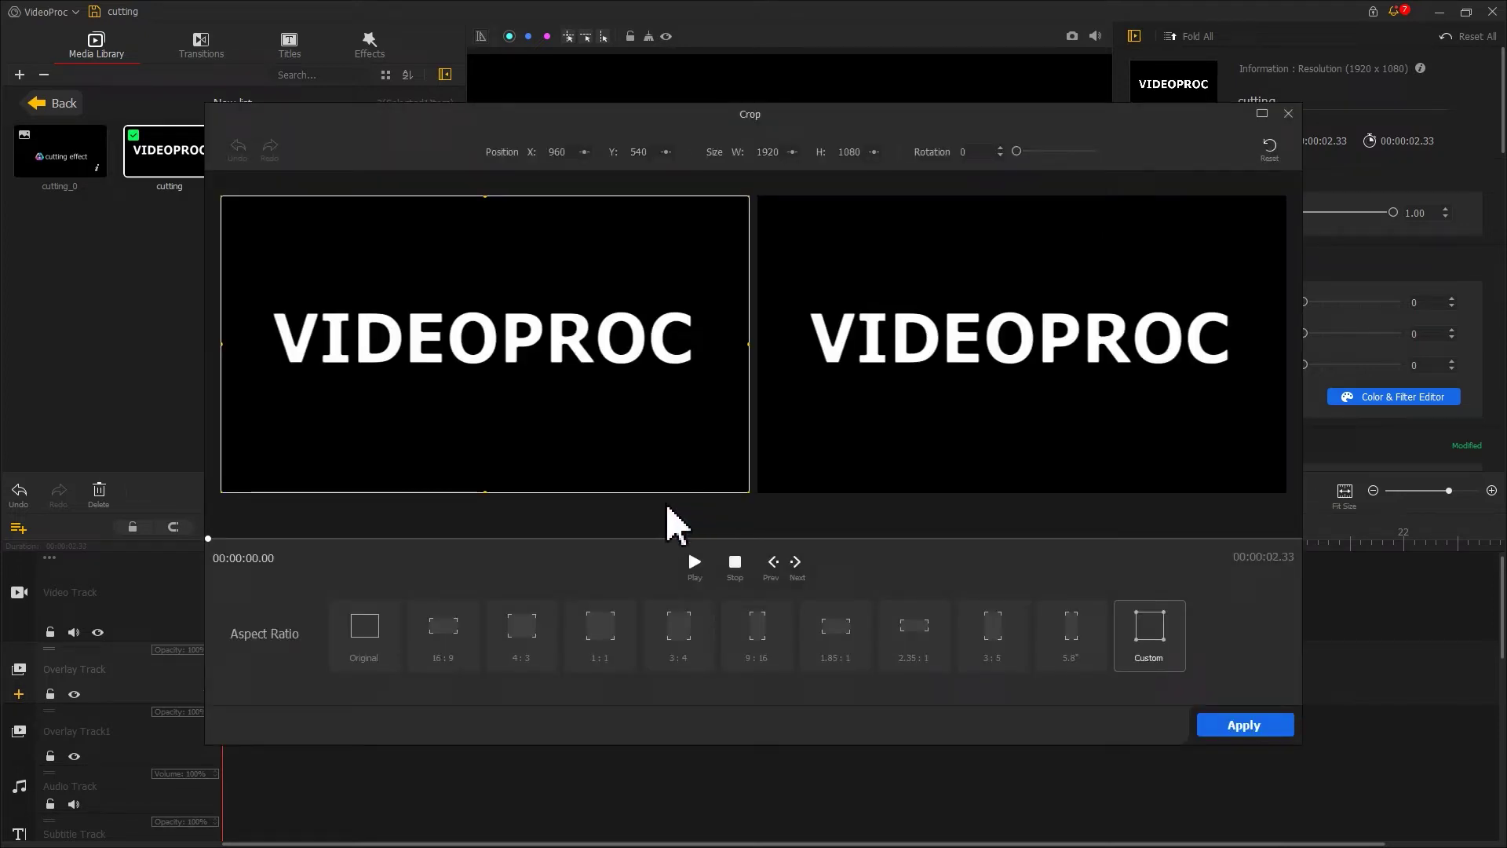
left_click(486, 492)
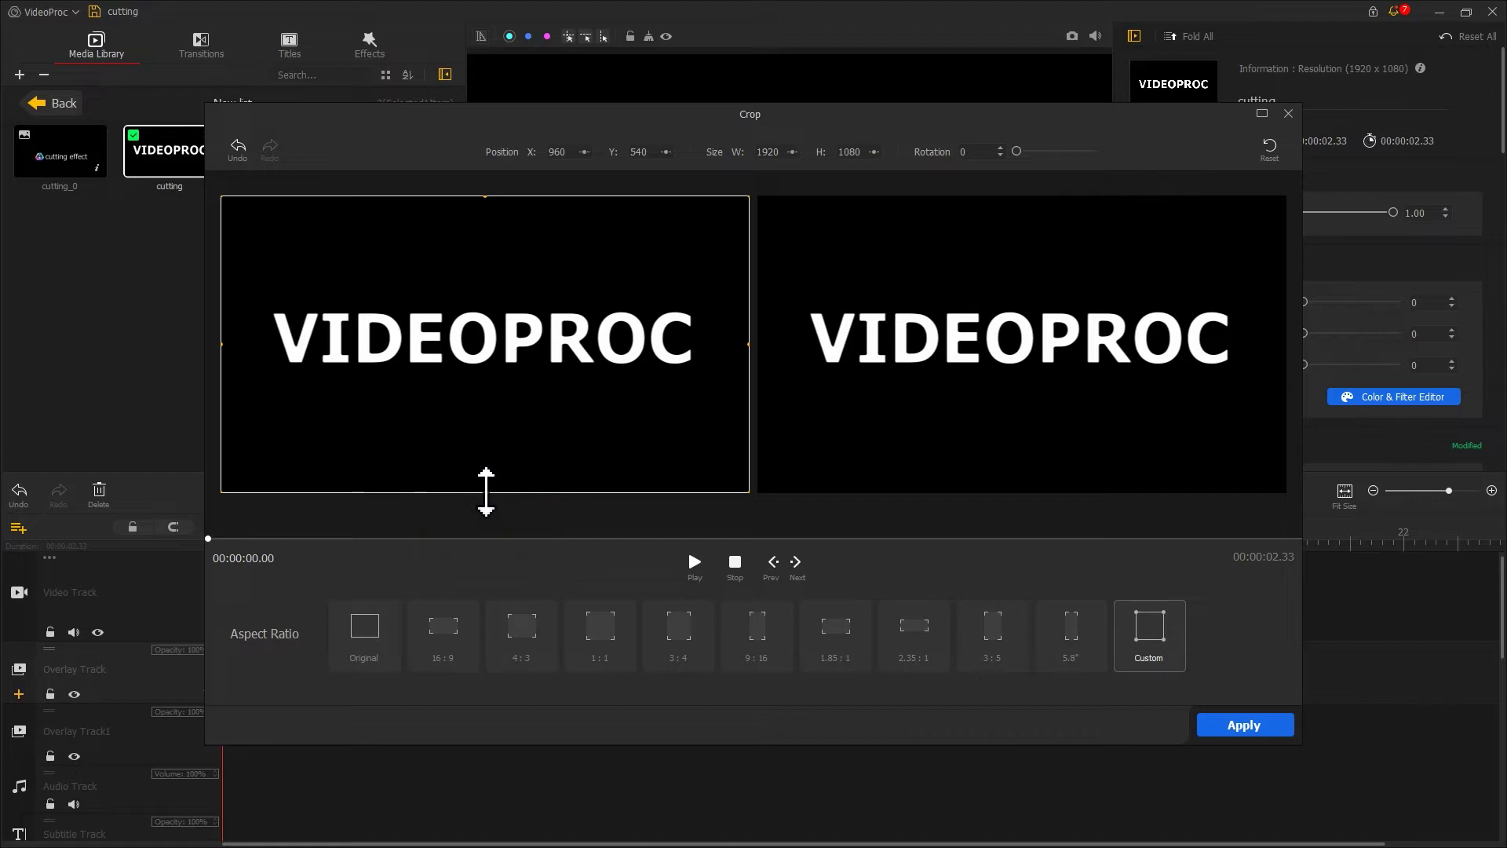
left_click_drag(485, 492, 496, 342)
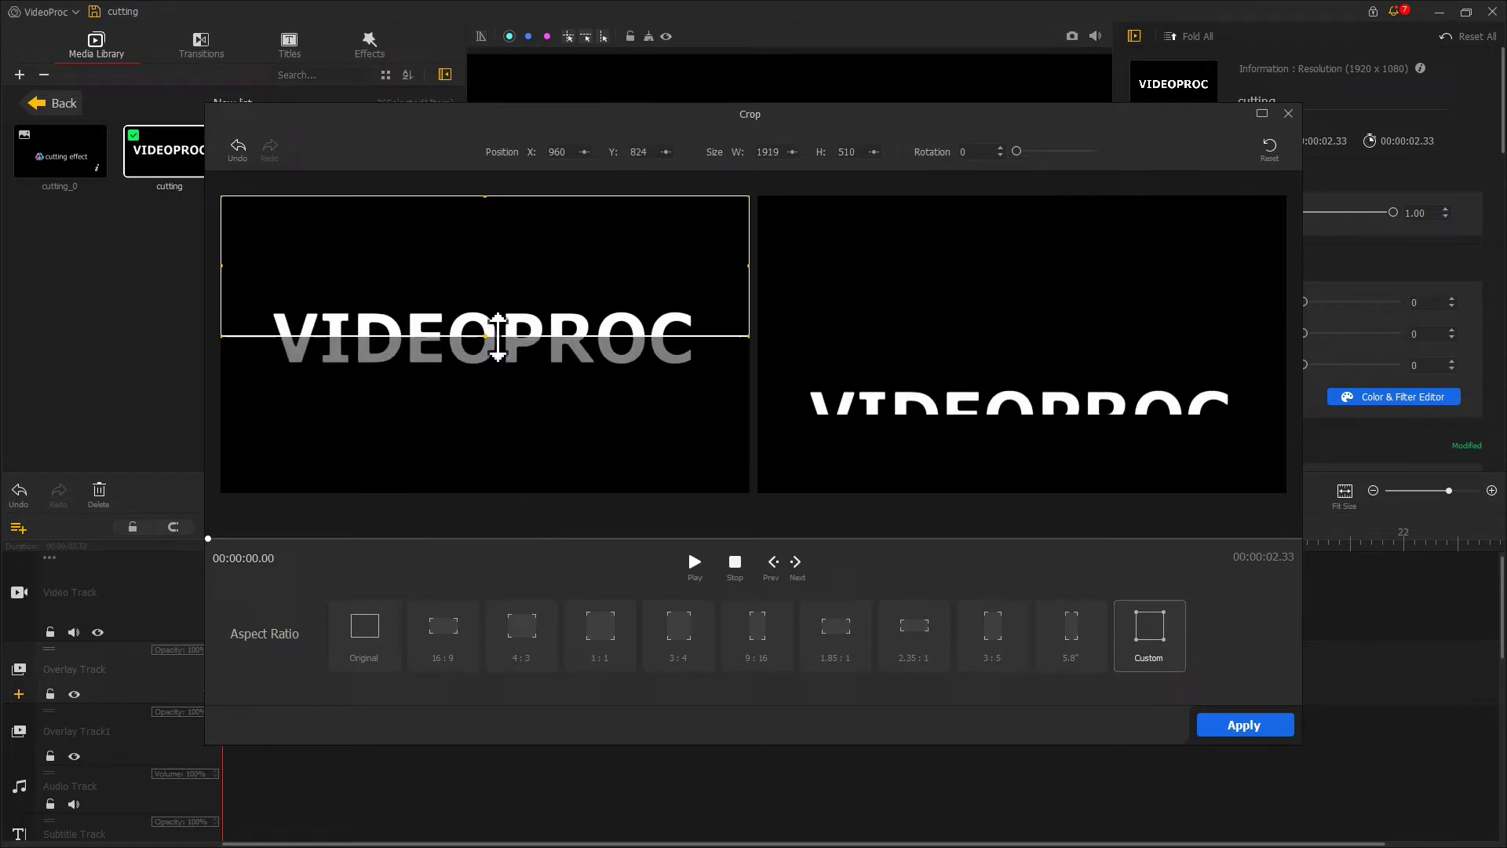
left_click_drag(498, 337, 499, 344)
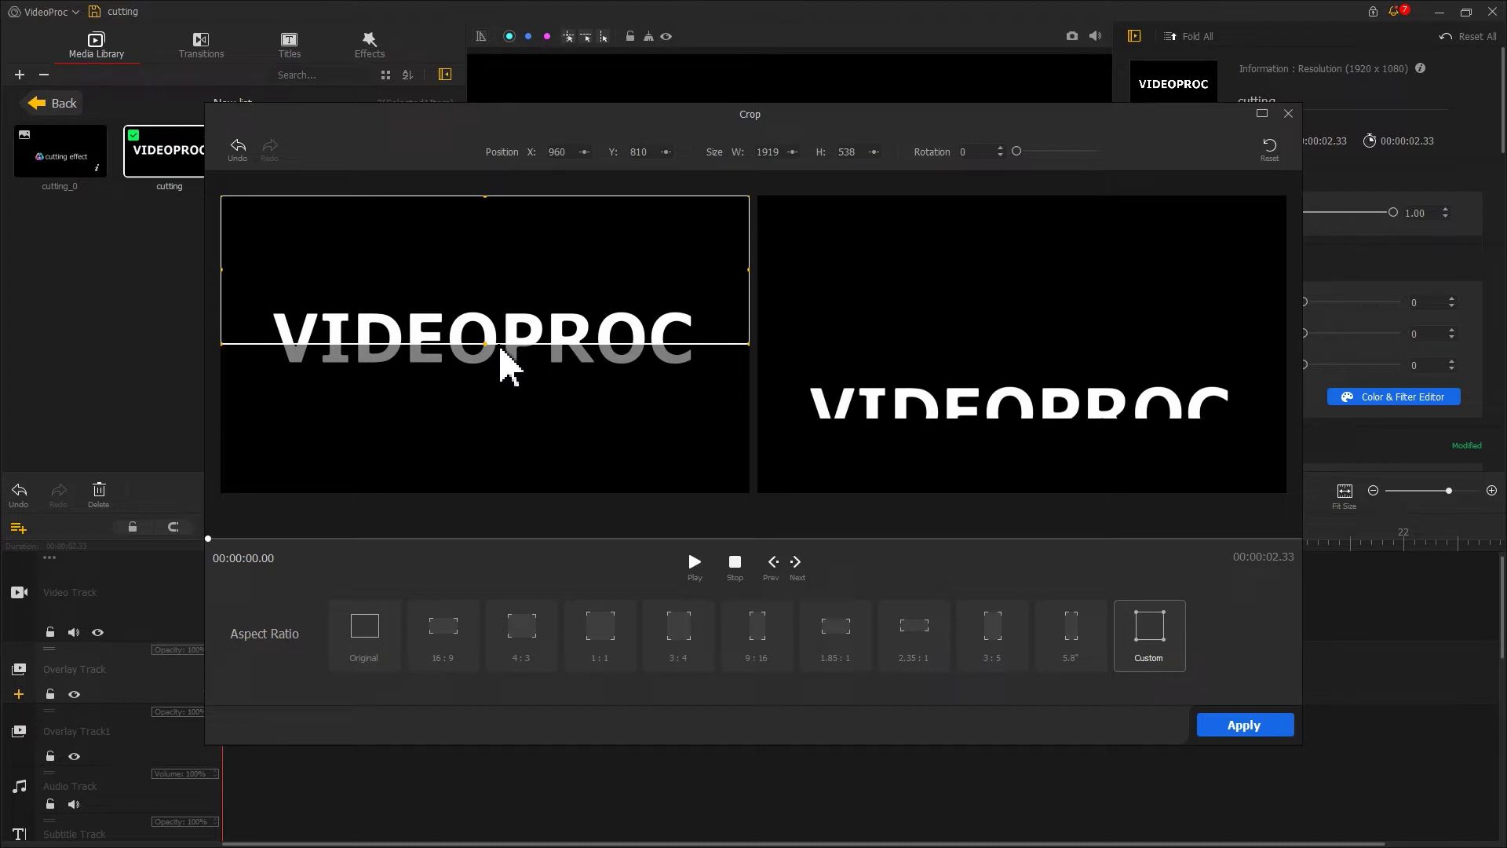
left_click(1240, 728)
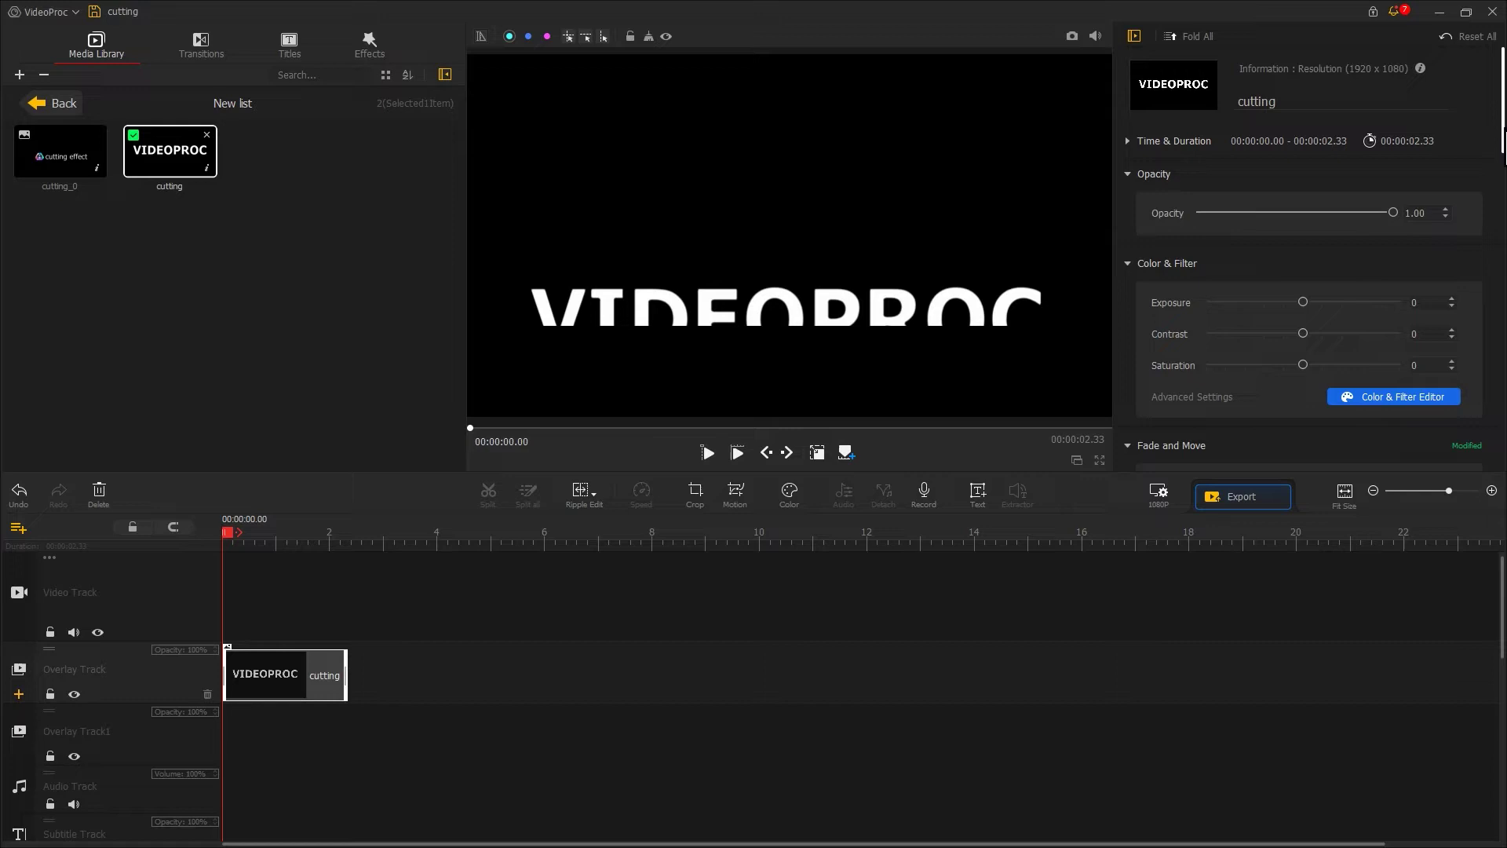
- Set the cropped VIDEOPROC clip's Position Y to 0.750
left_click_drag(1503, 141, 1497, 286)
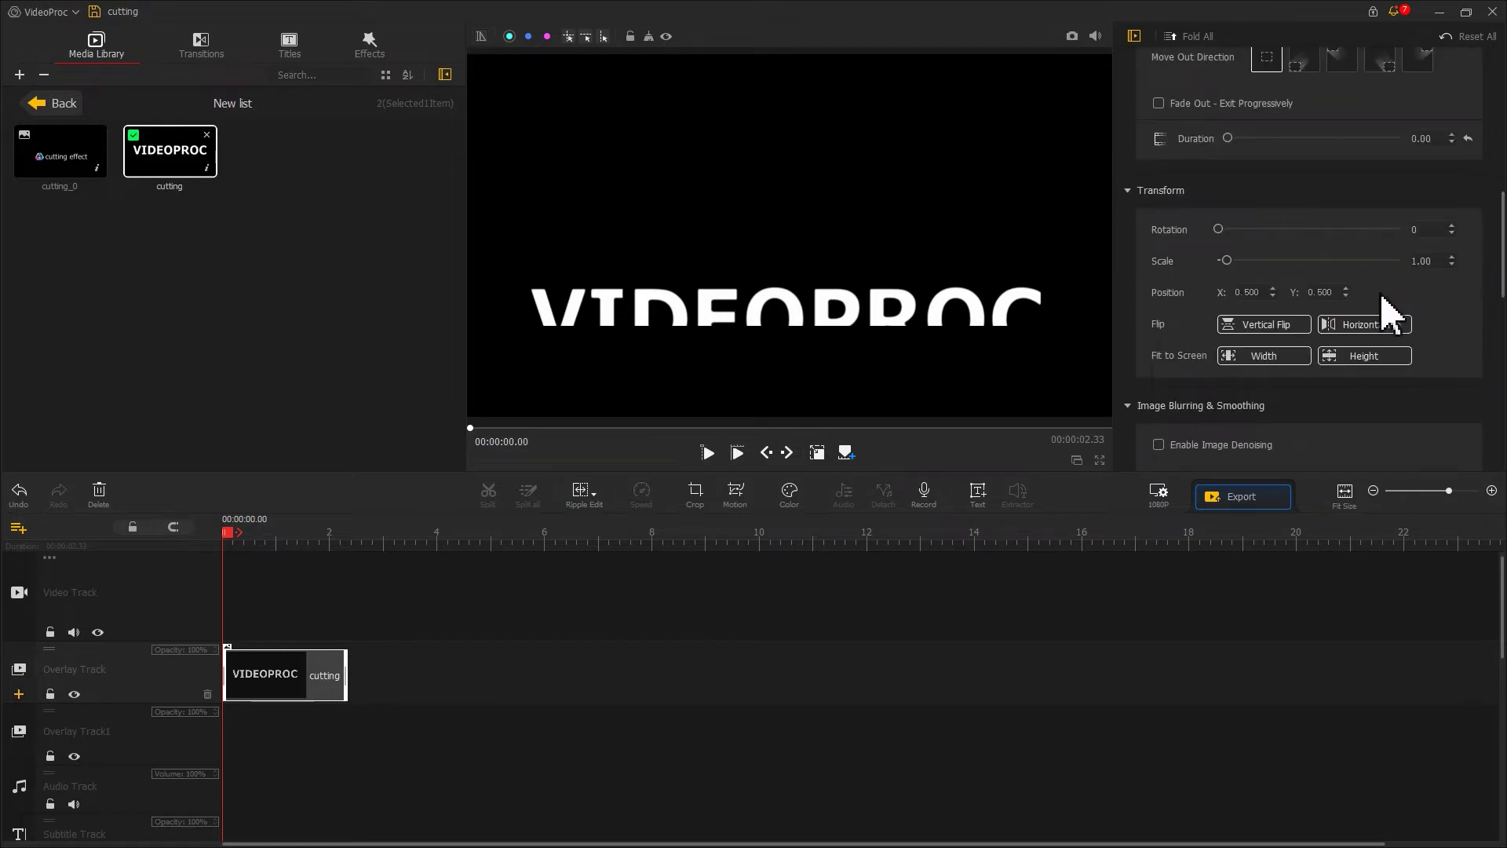
left_click_drag(1341, 292, 1322, 292)
type("250")
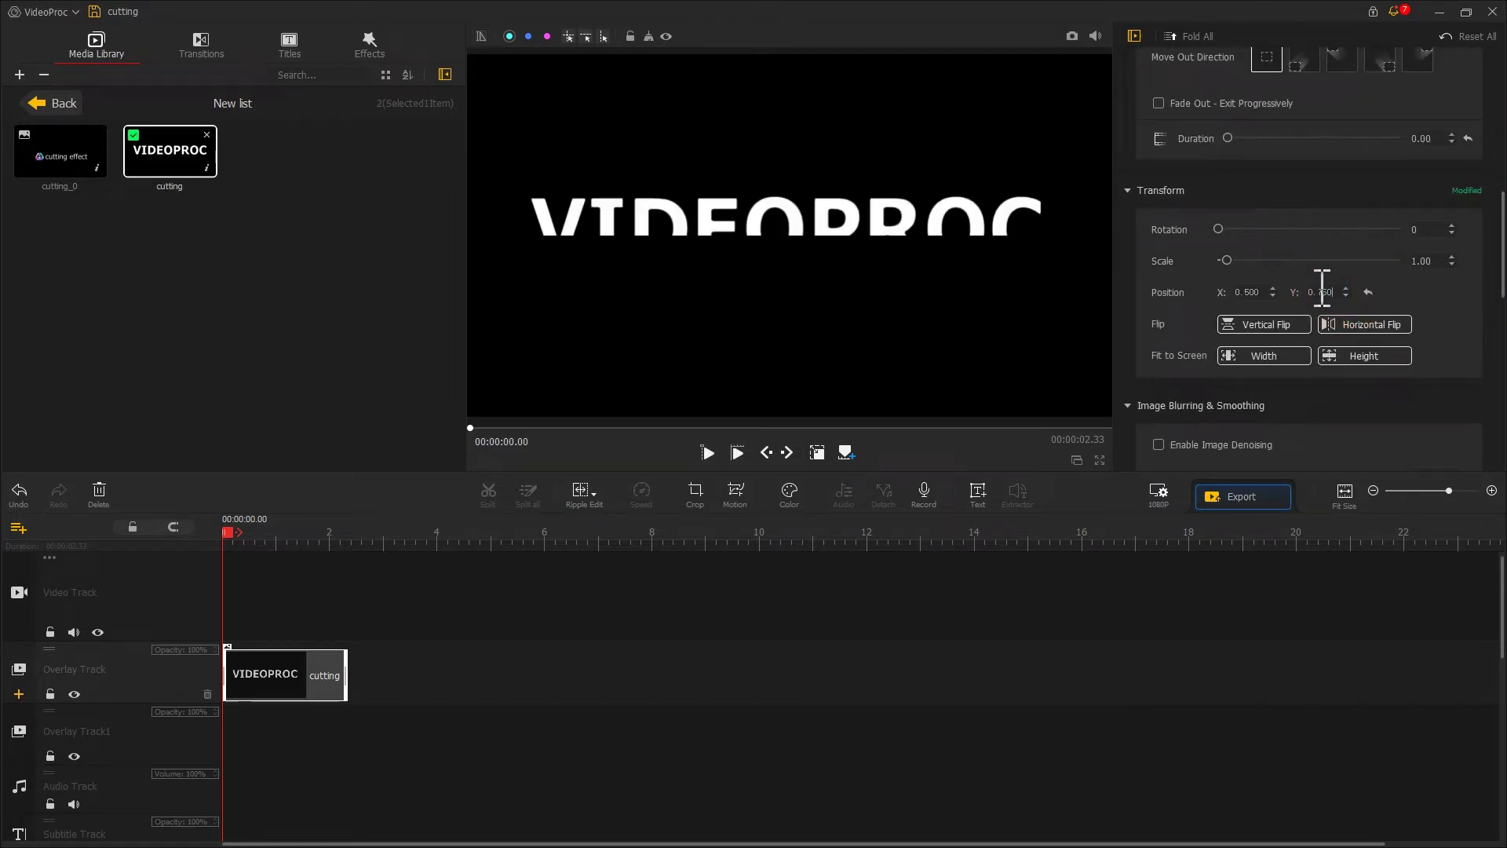
- Paste a copy of the VIDEOPROC clip onto Overlay Track1, starting at 0:00
left_click(305, 681)
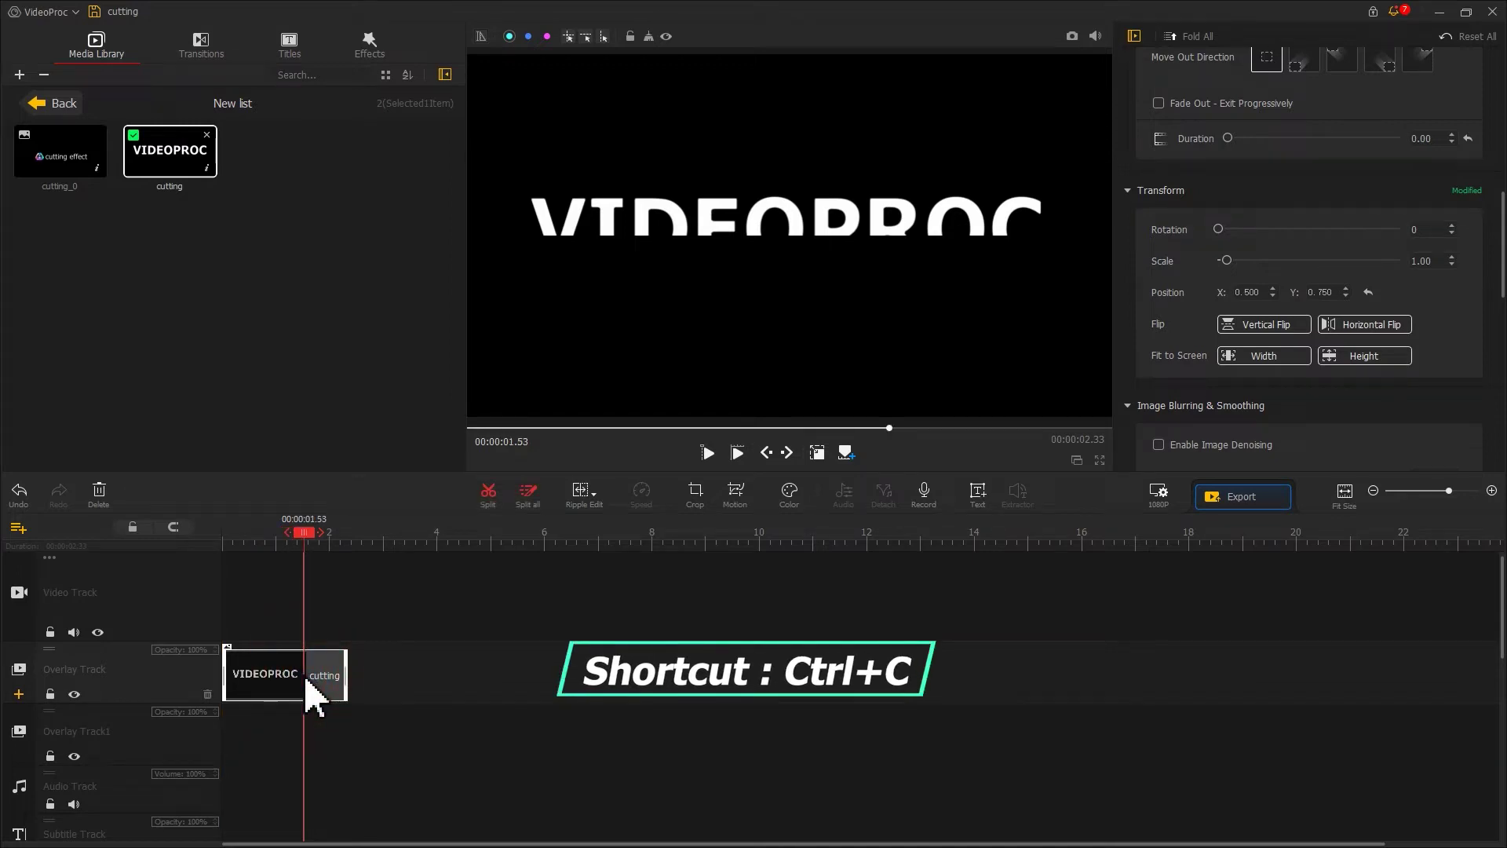
right_click(261, 728)
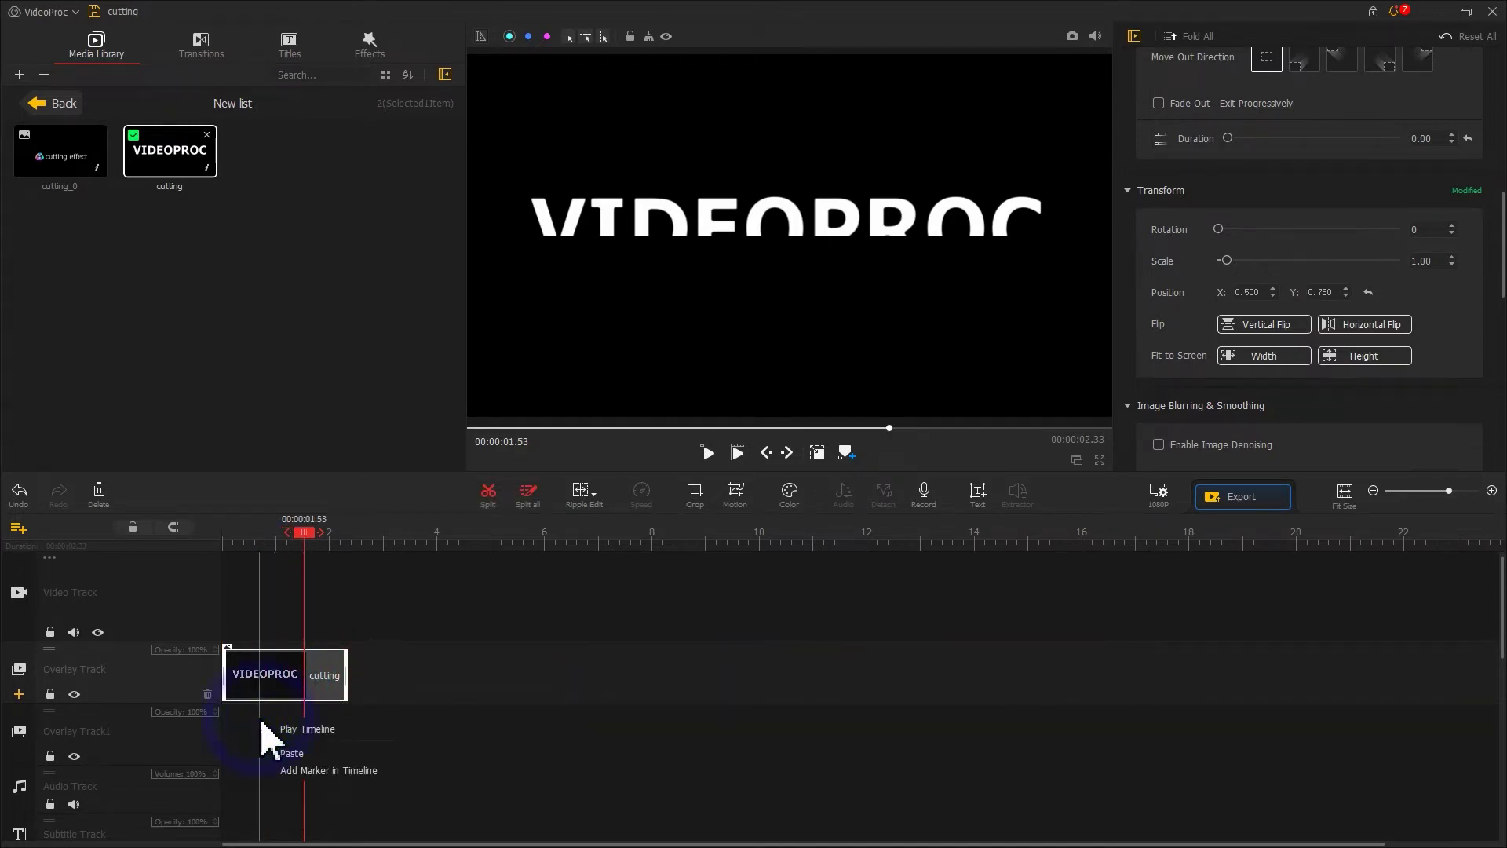
left_click(300, 753)
left_click_drag(309, 736, 269, 745)
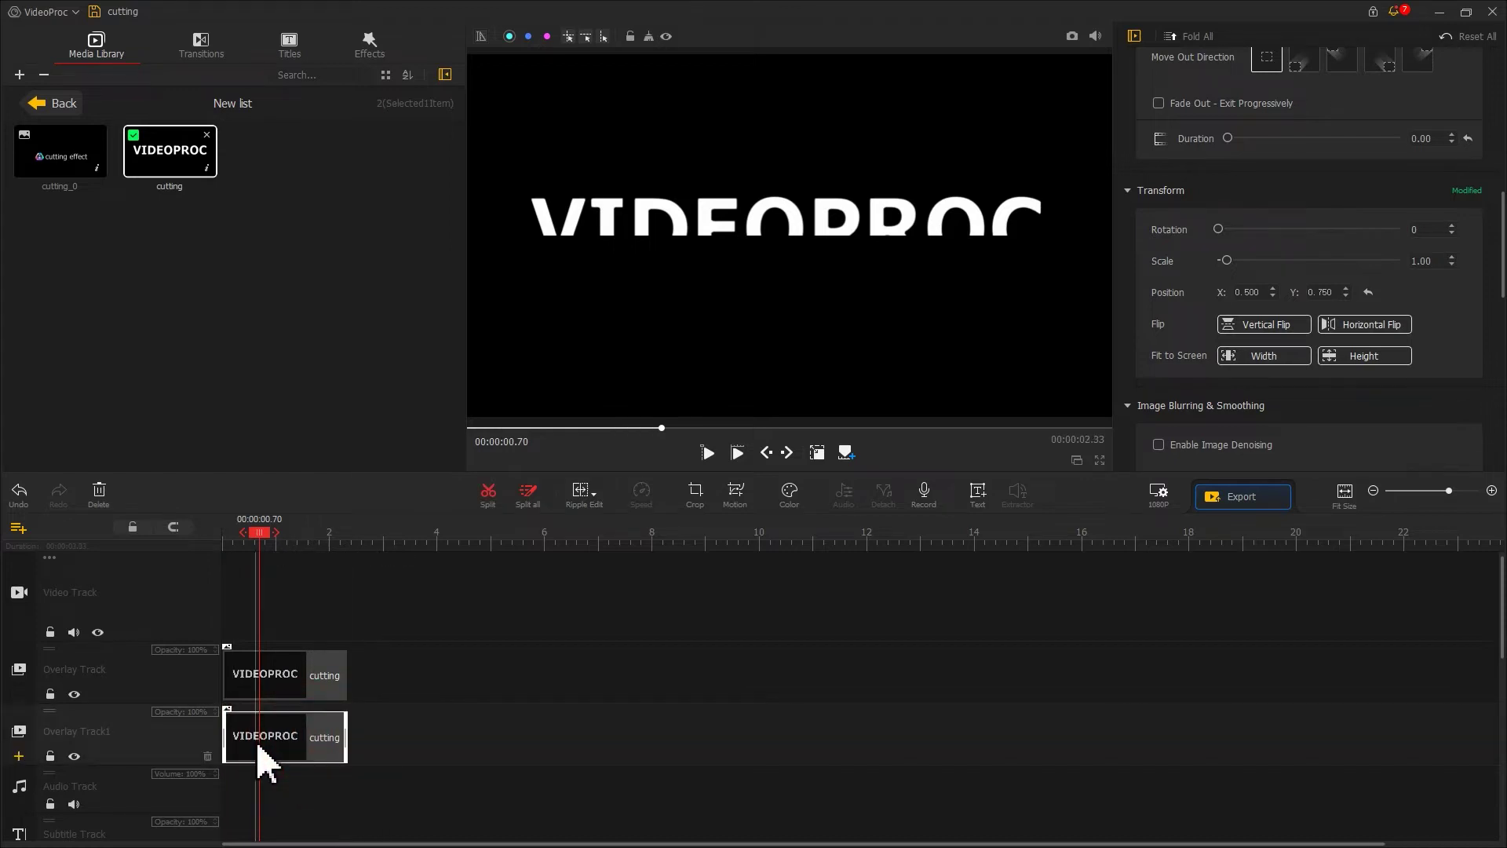
- Crop the copied clip to the lower half of the VIDEOPROC letters and set Position Y to 0.250
left_click(694, 493)
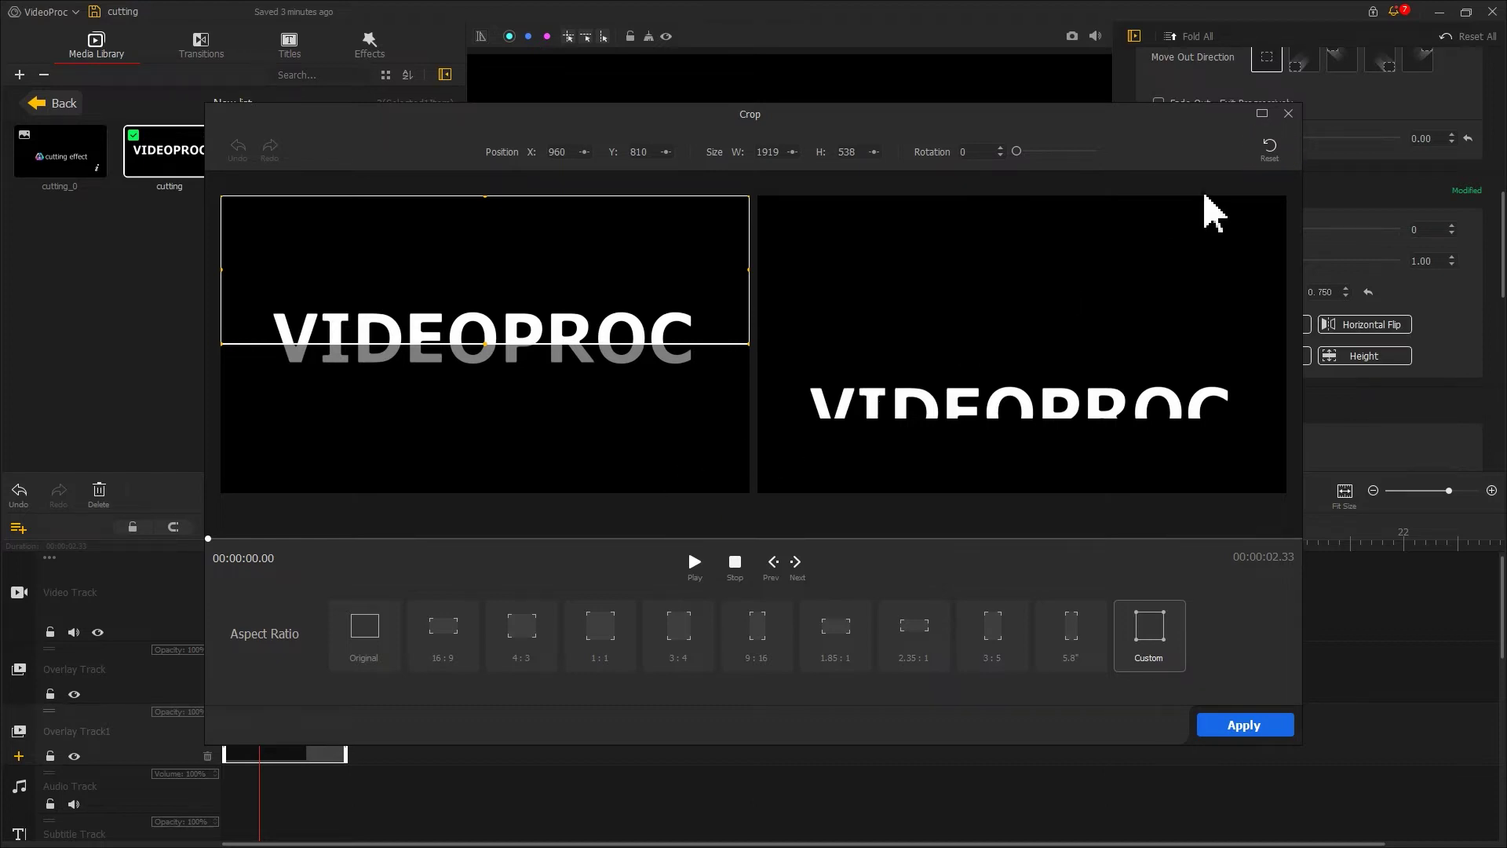
left_click(1277, 153)
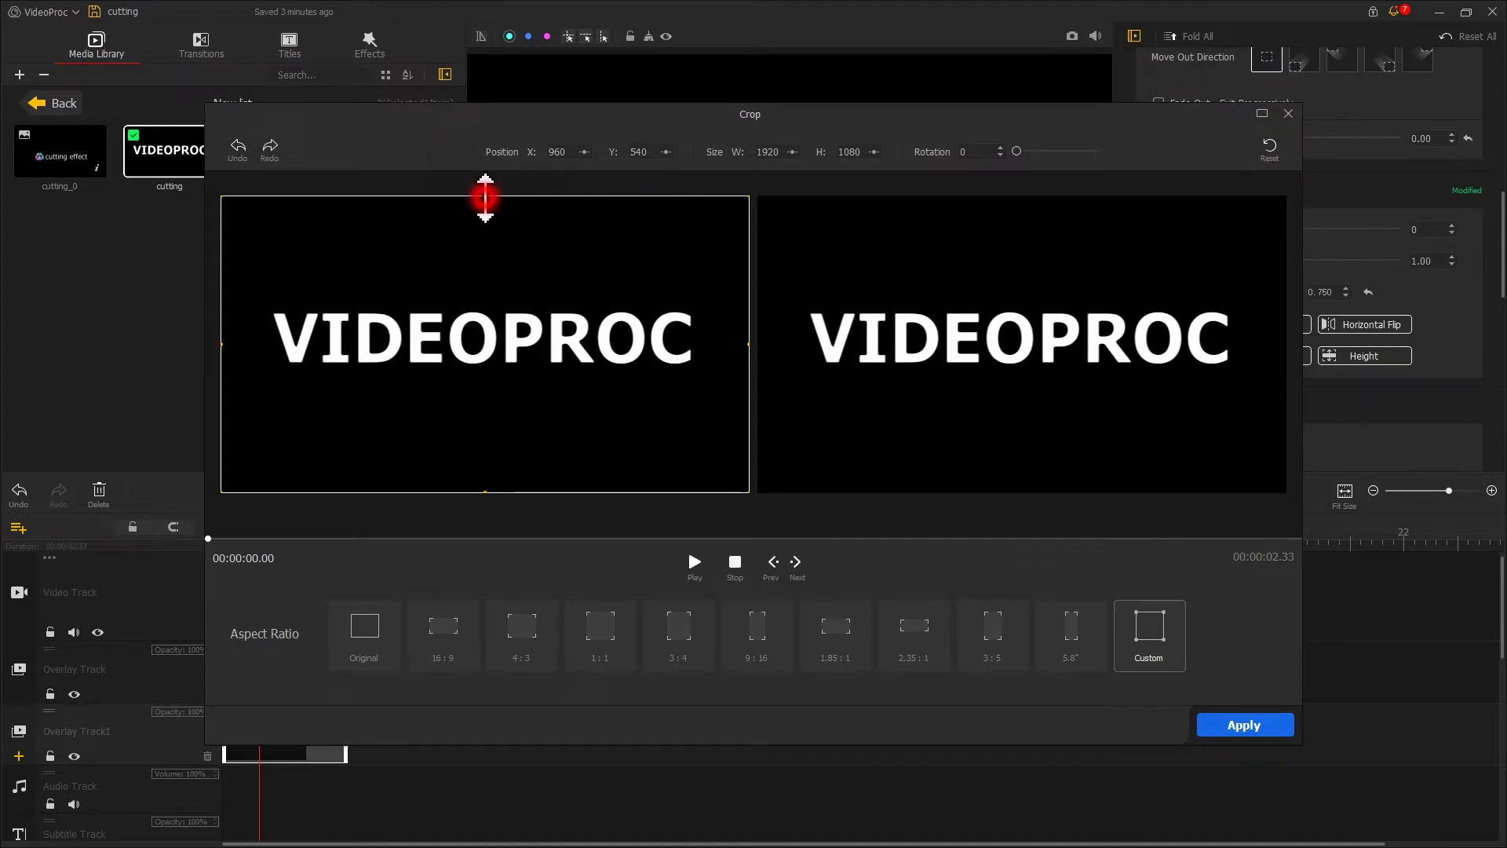
left_click_drag(485, 198, 473, 345)
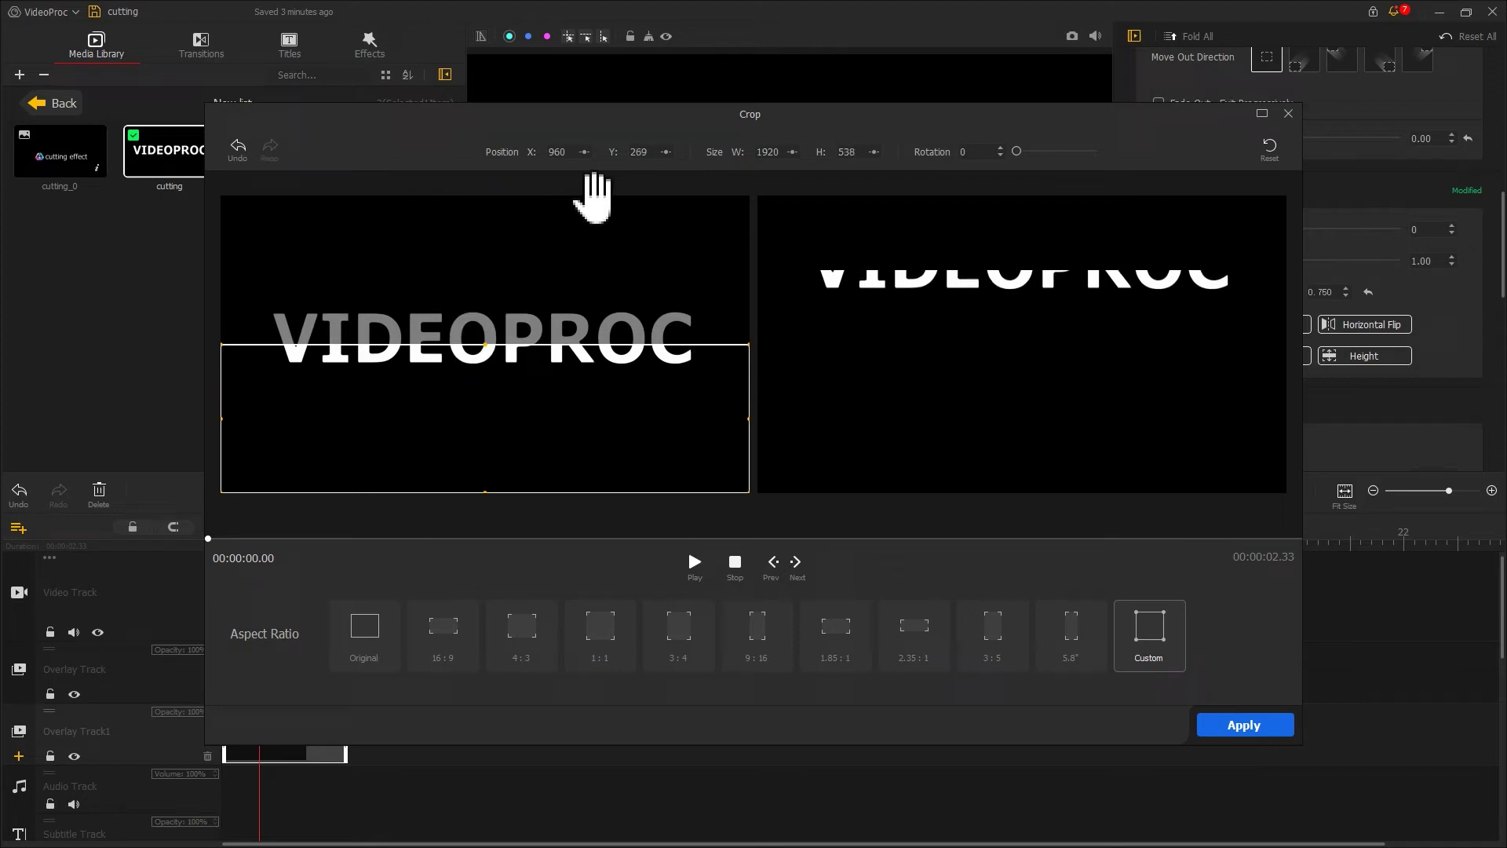
left_click(648, 149)
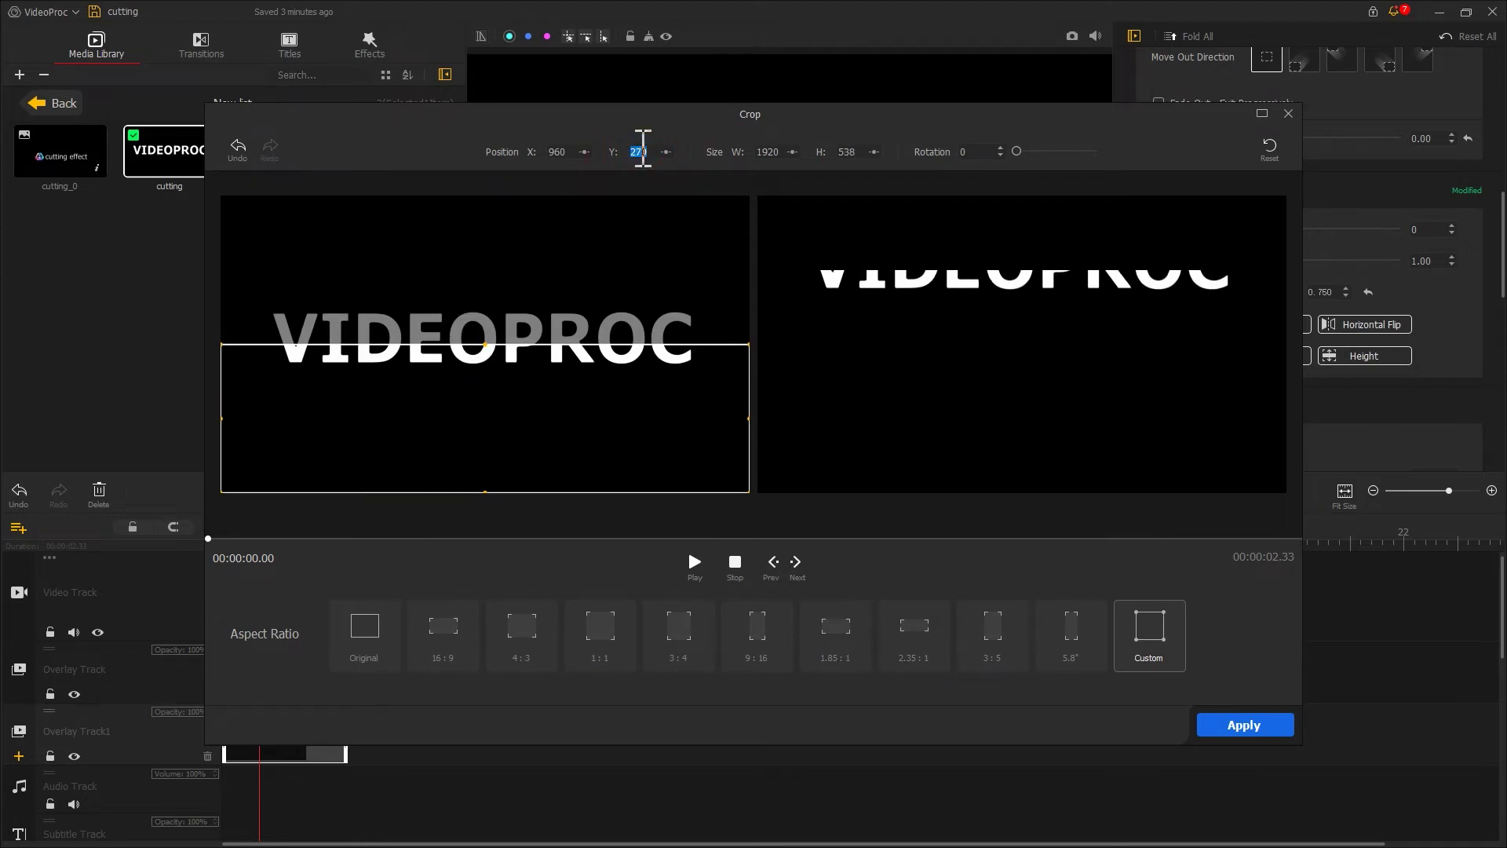
left_click(1260, 730)
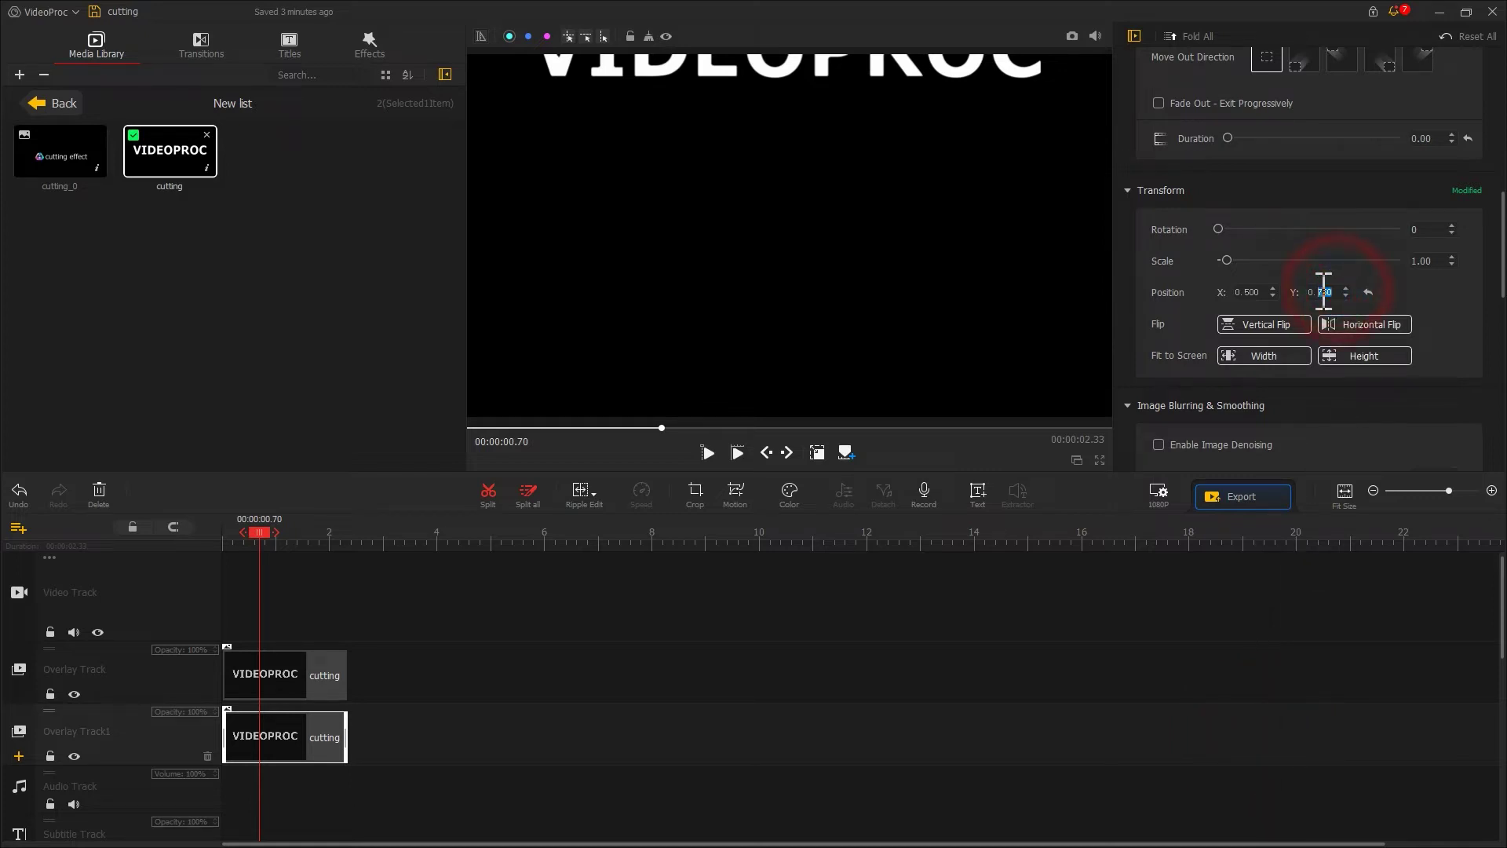
type("250")
key("Return")
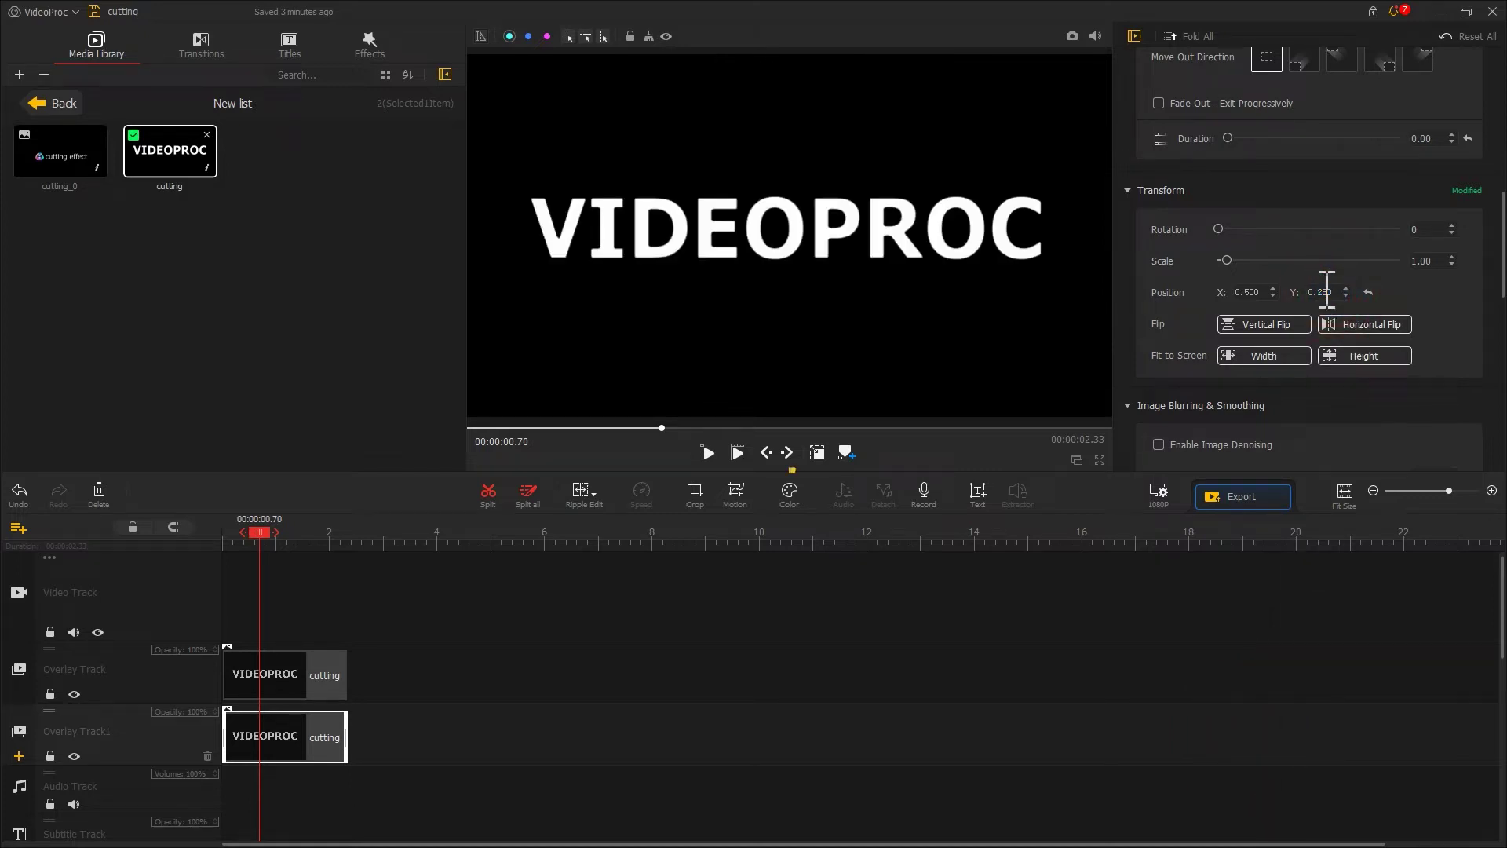
- Turn the lower title orange with colour temperature -100 and stretch the clip to about 7.93 s
left_click(791, 490)
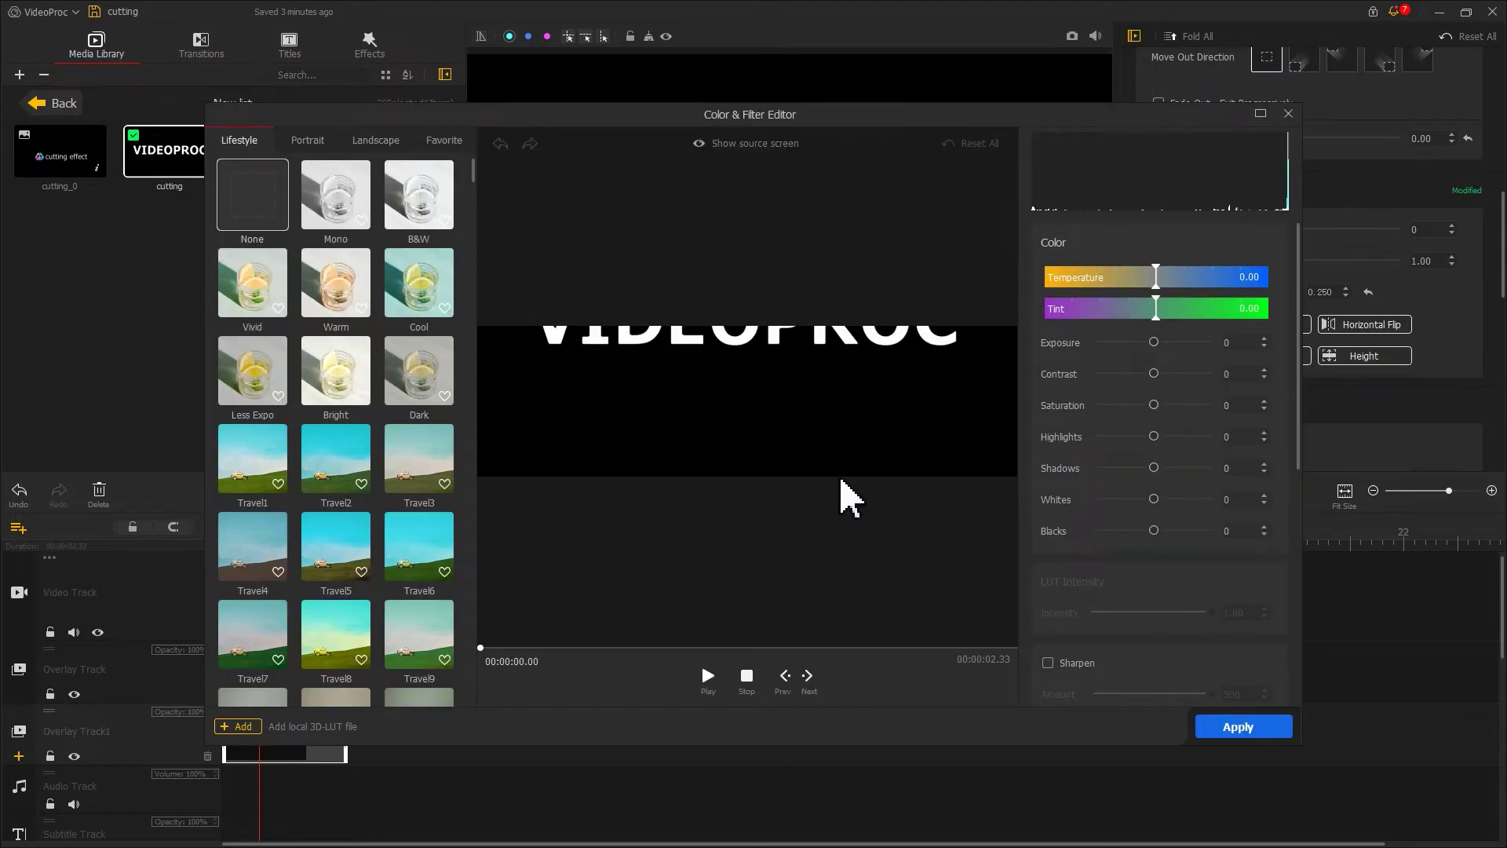
left_click(1148, 266)
left_click_drag(1153, 268, 1023, 275)
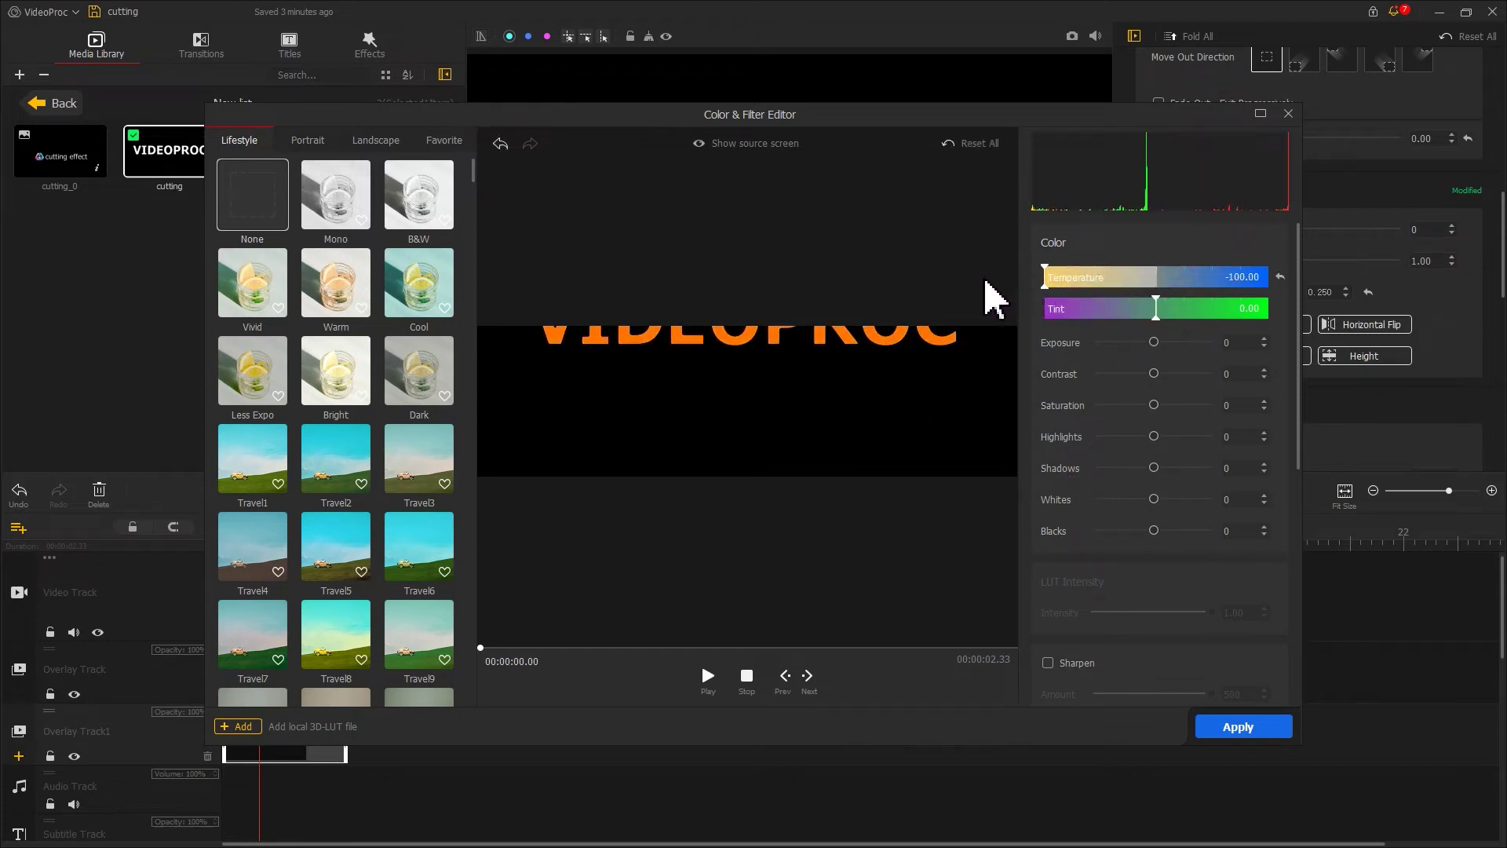
left_click(782, 146)
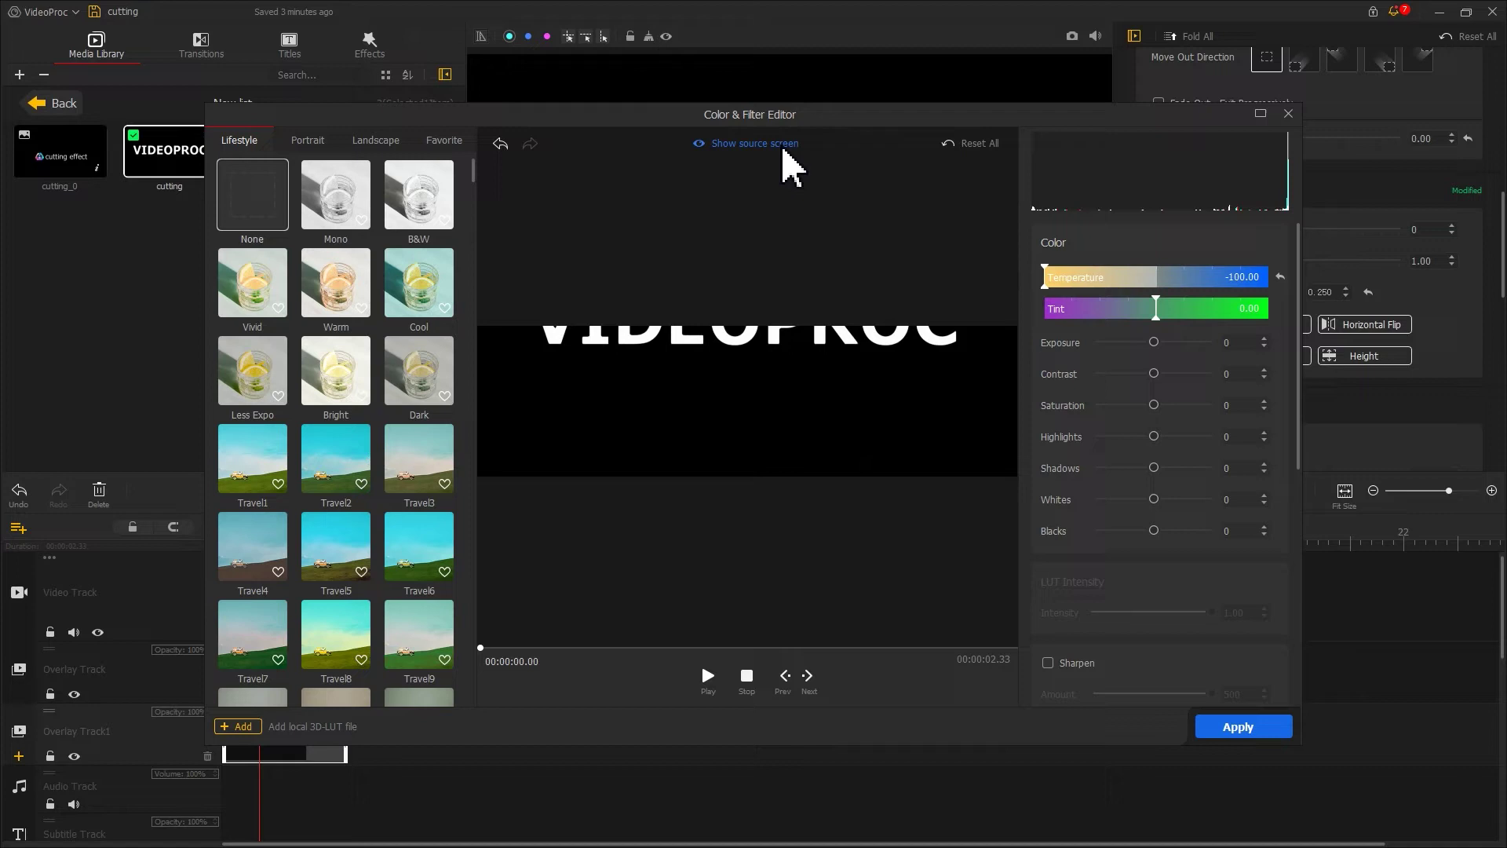
left_click(785, 151)
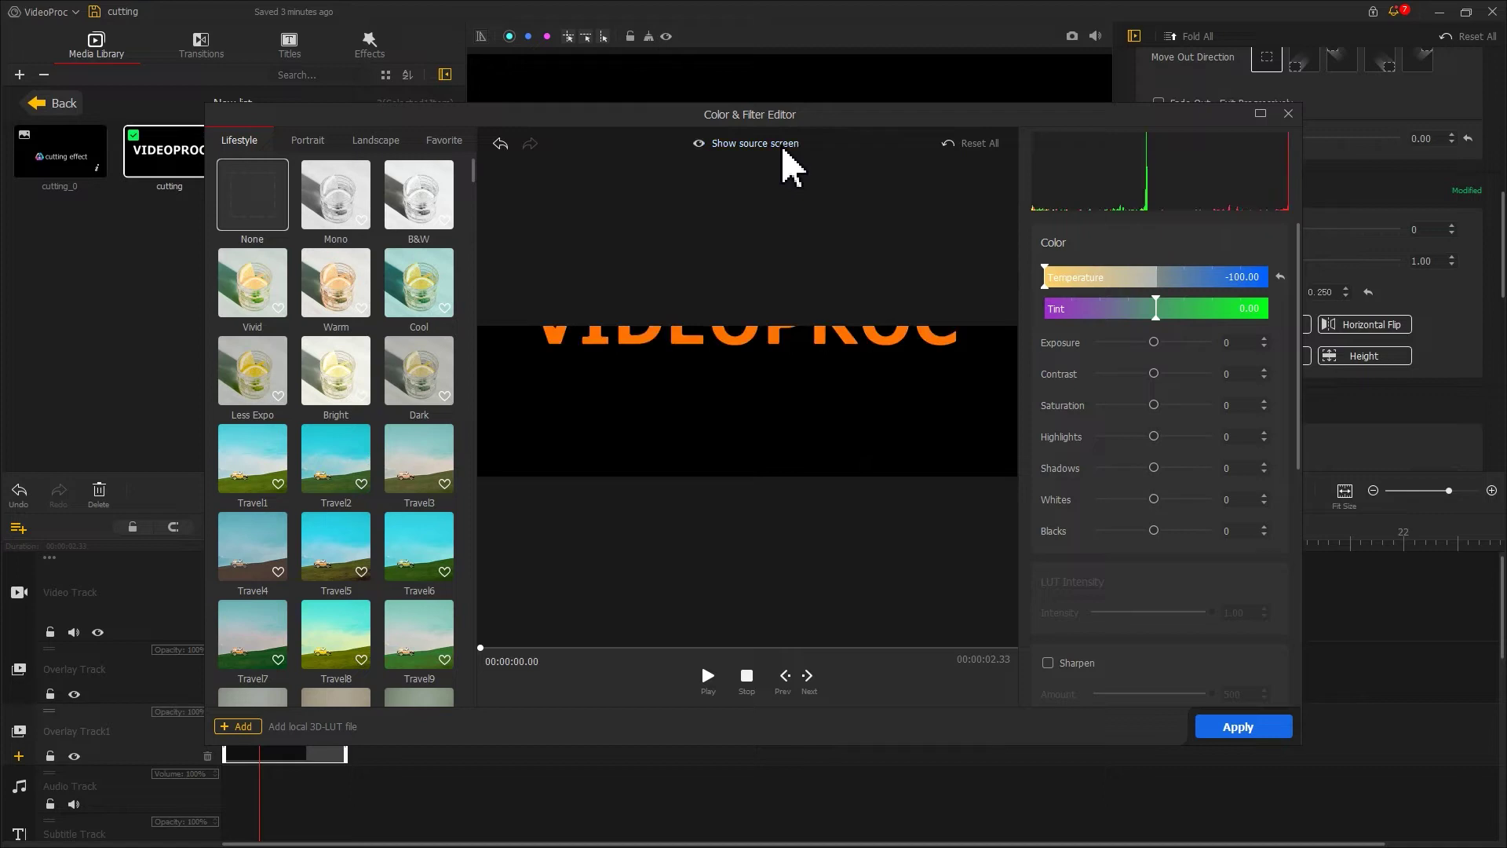
left_click(1225, 728)
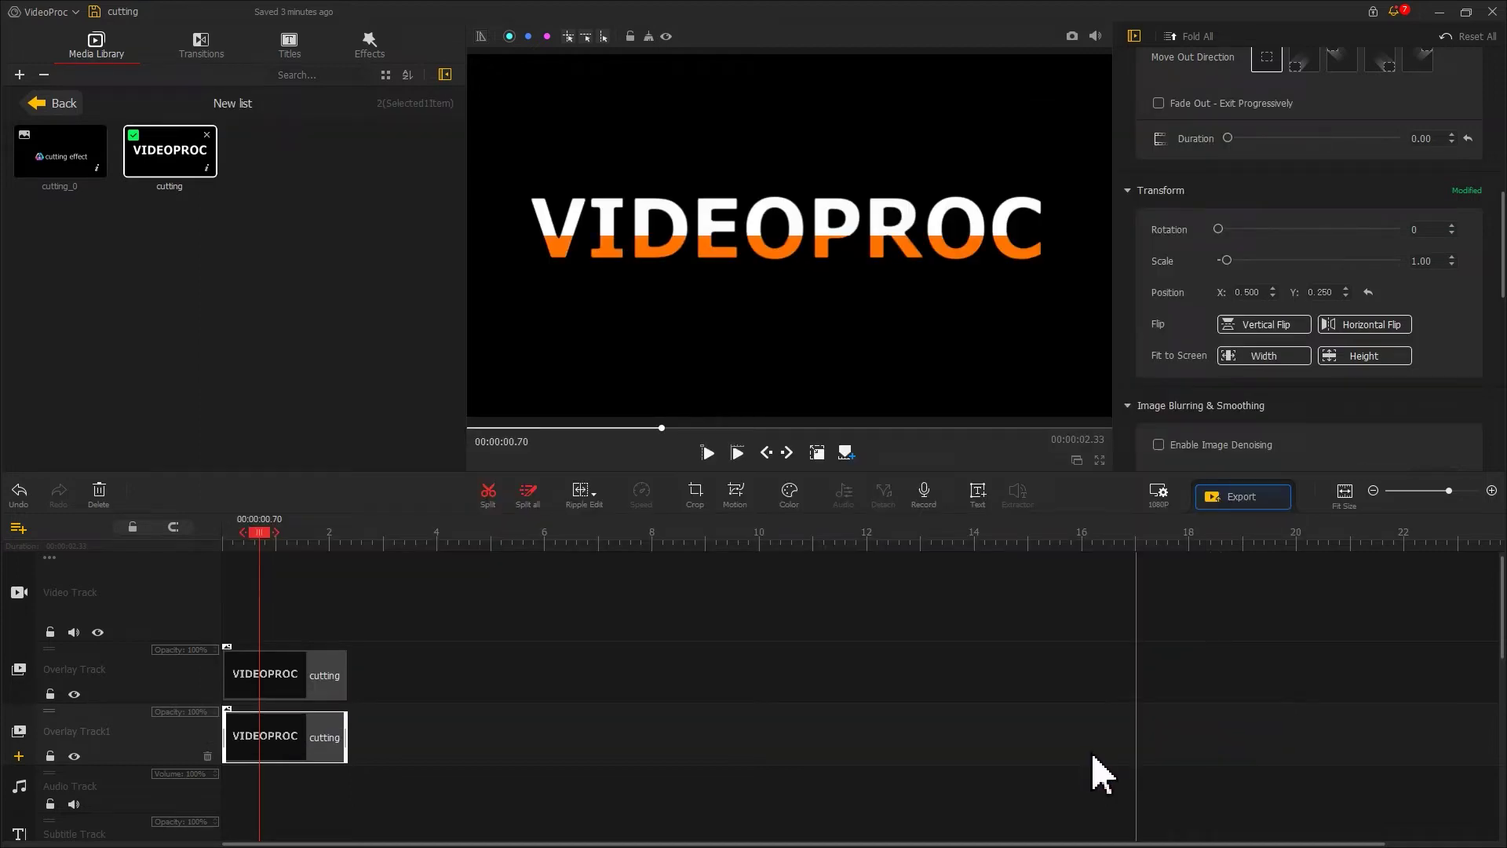
left_click_drag(345, 736, 645, 744)
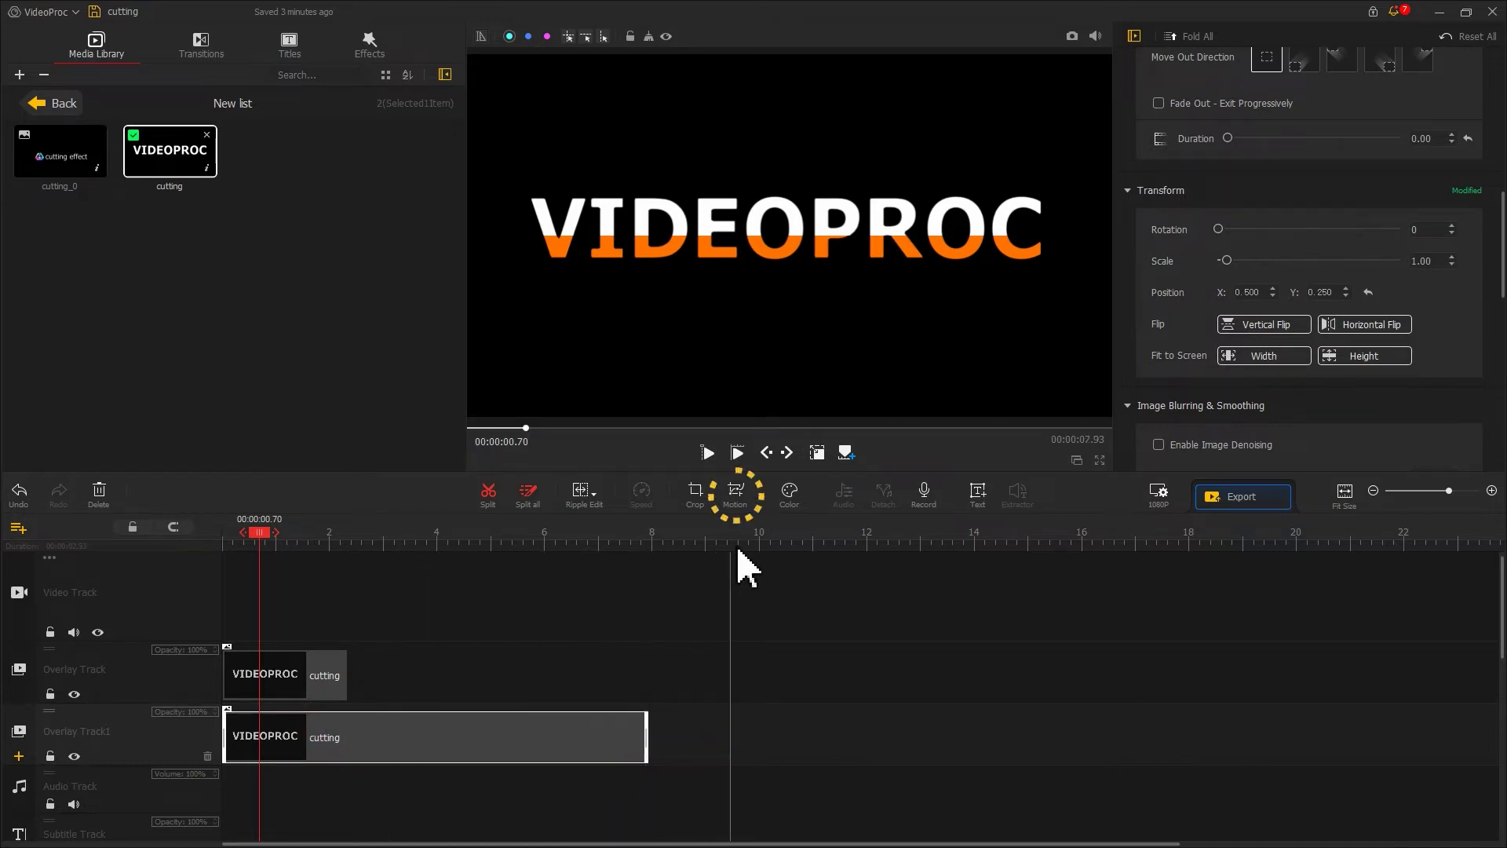
- In Motion, add a keyframe at 0.48 s with the frame box enlarged to the full 1920x539 view
left_click(738, 496)
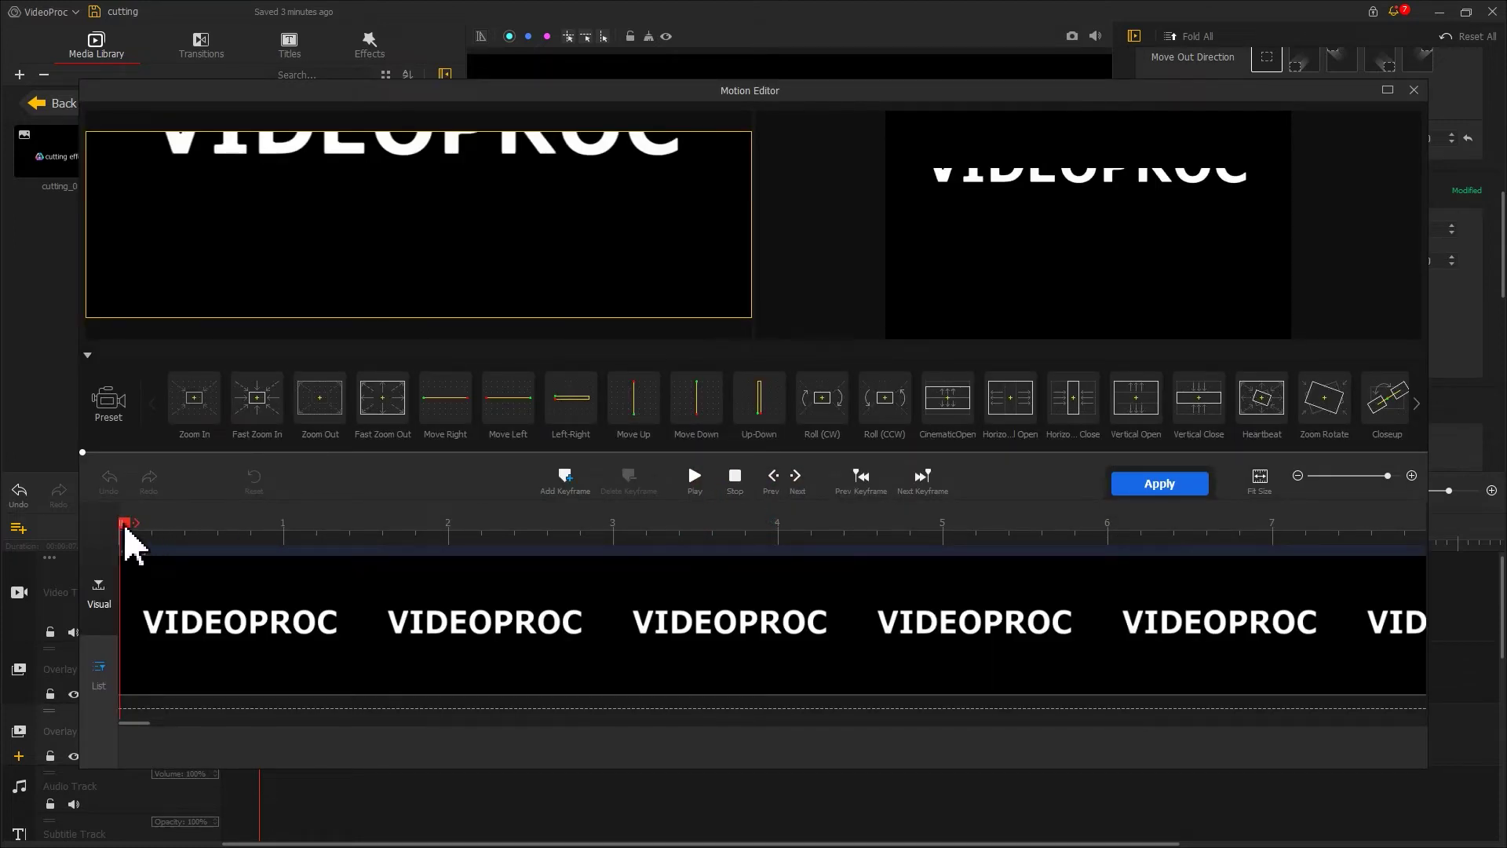
left_click_drag(126, 527, 206, 542)
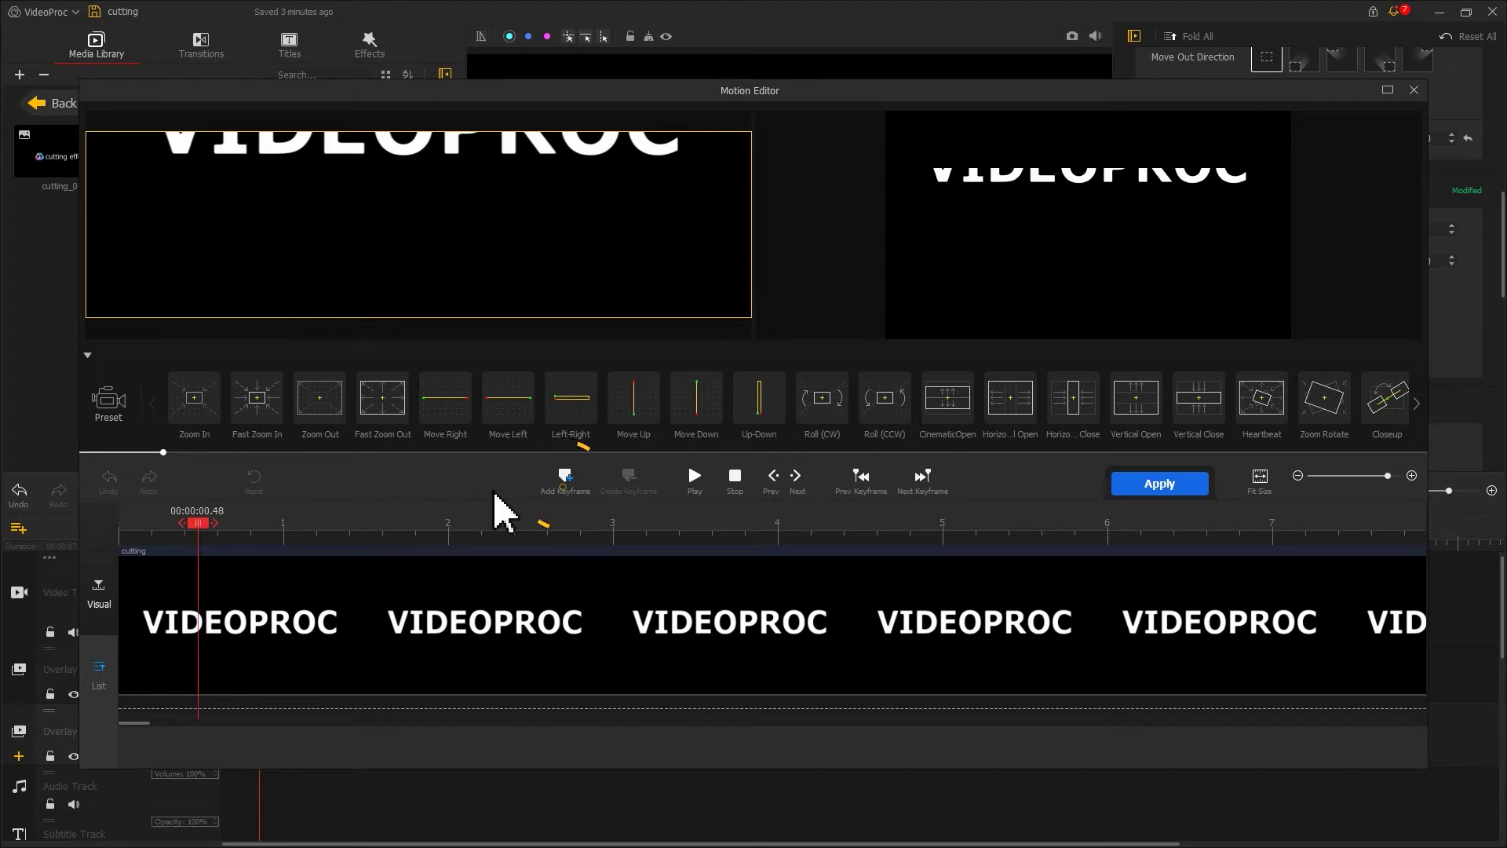
left_click(560, 485)
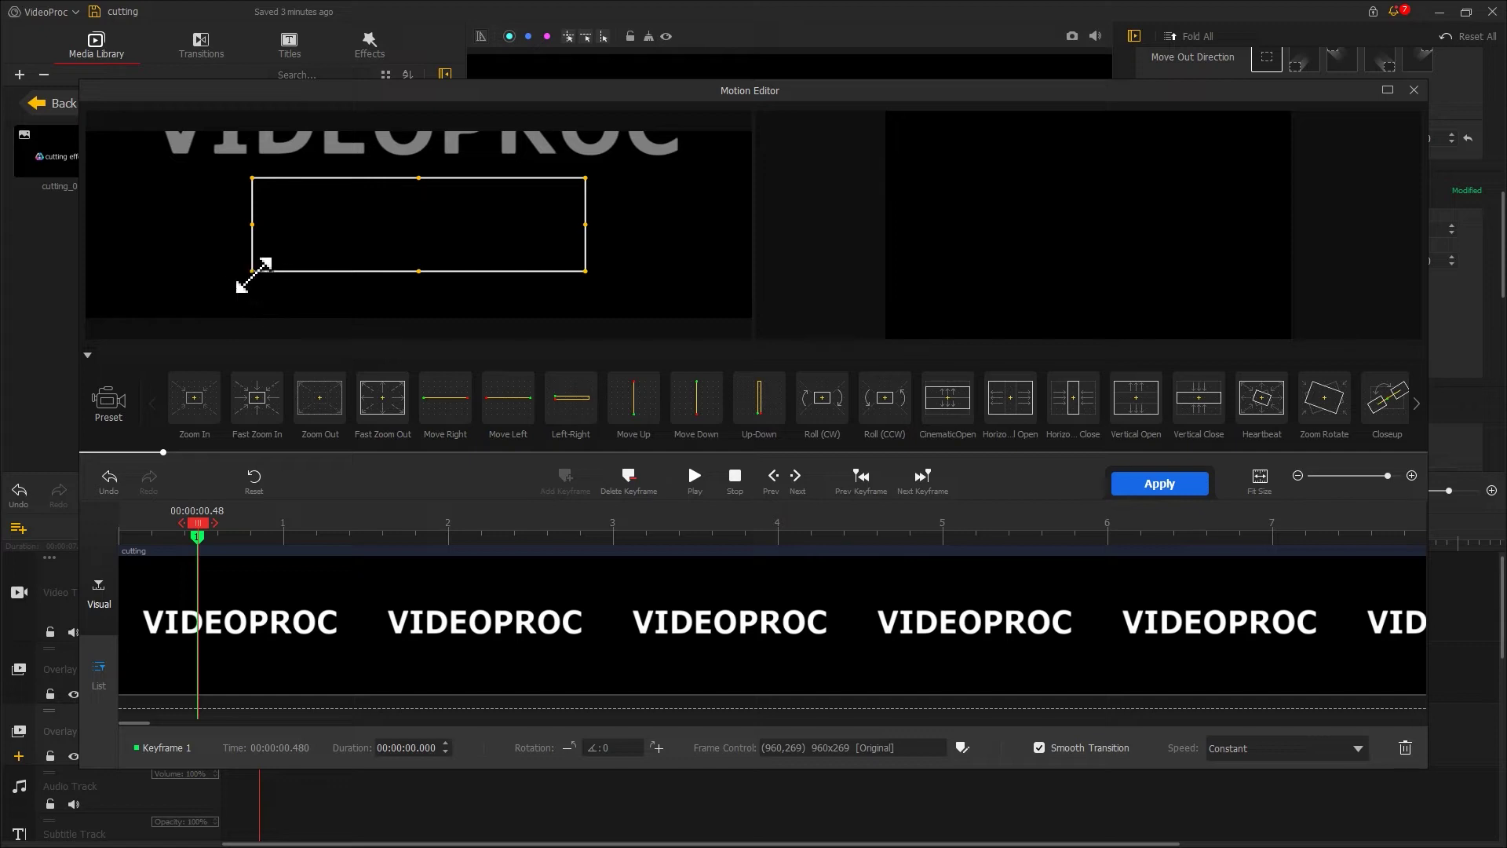
left_click_drag(253, 274, 132, 324)
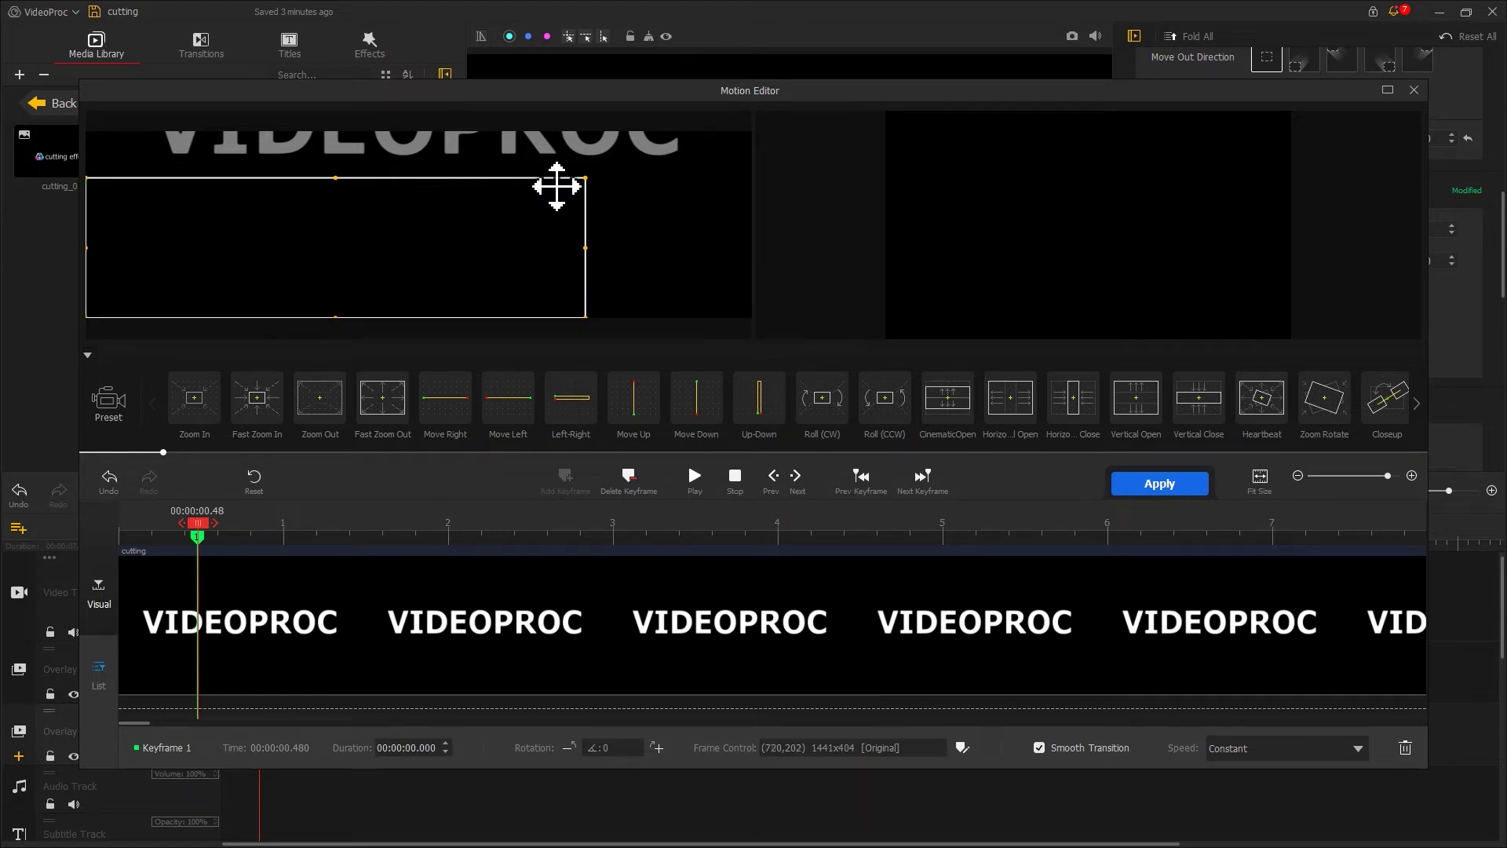
left_click_drag(584, 179, 739, 151)
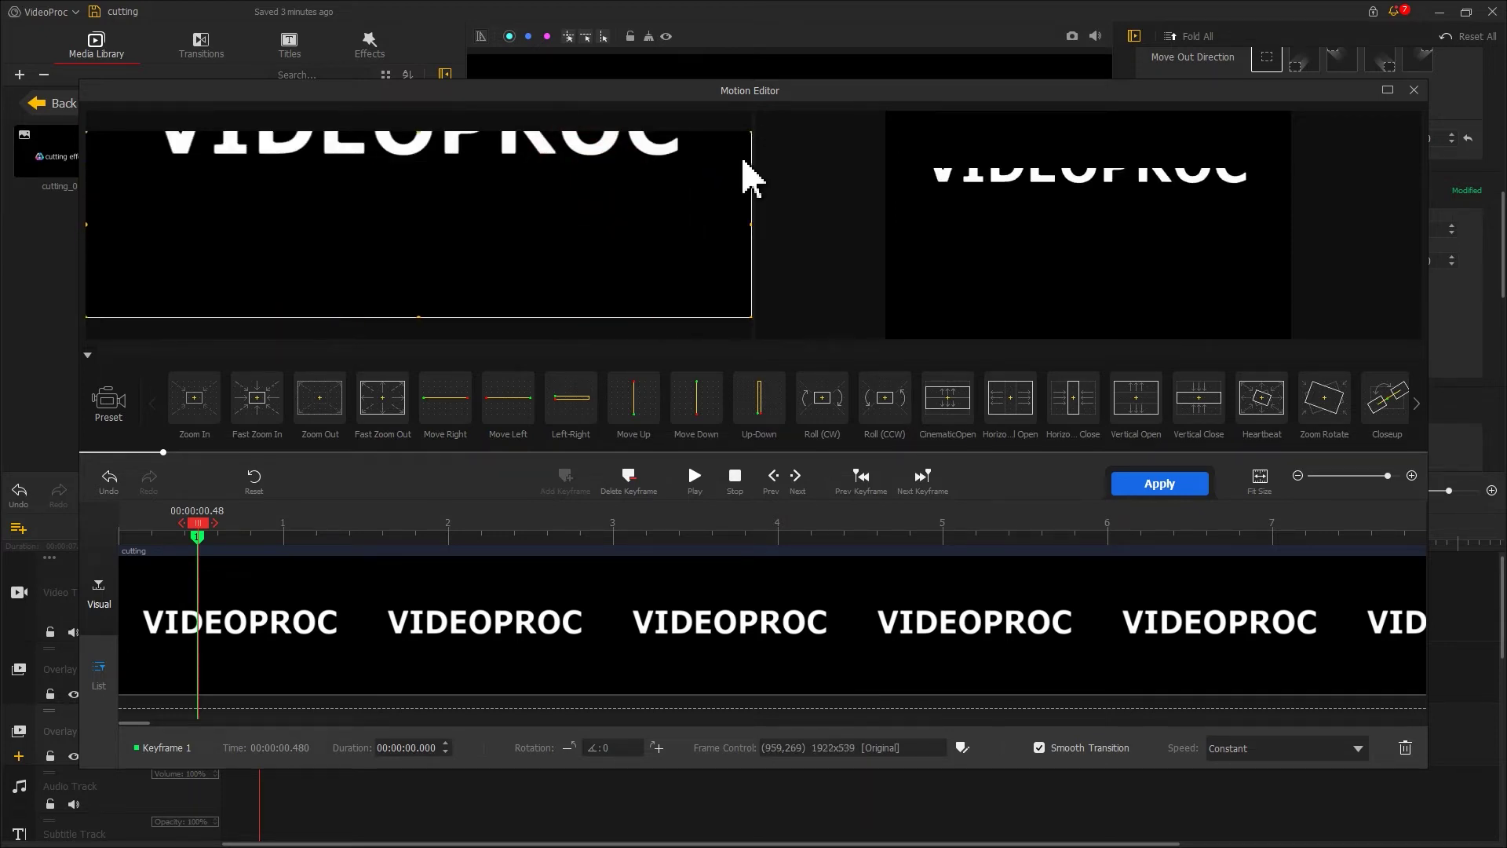
left_click_drag(199, 525, 252, 527)
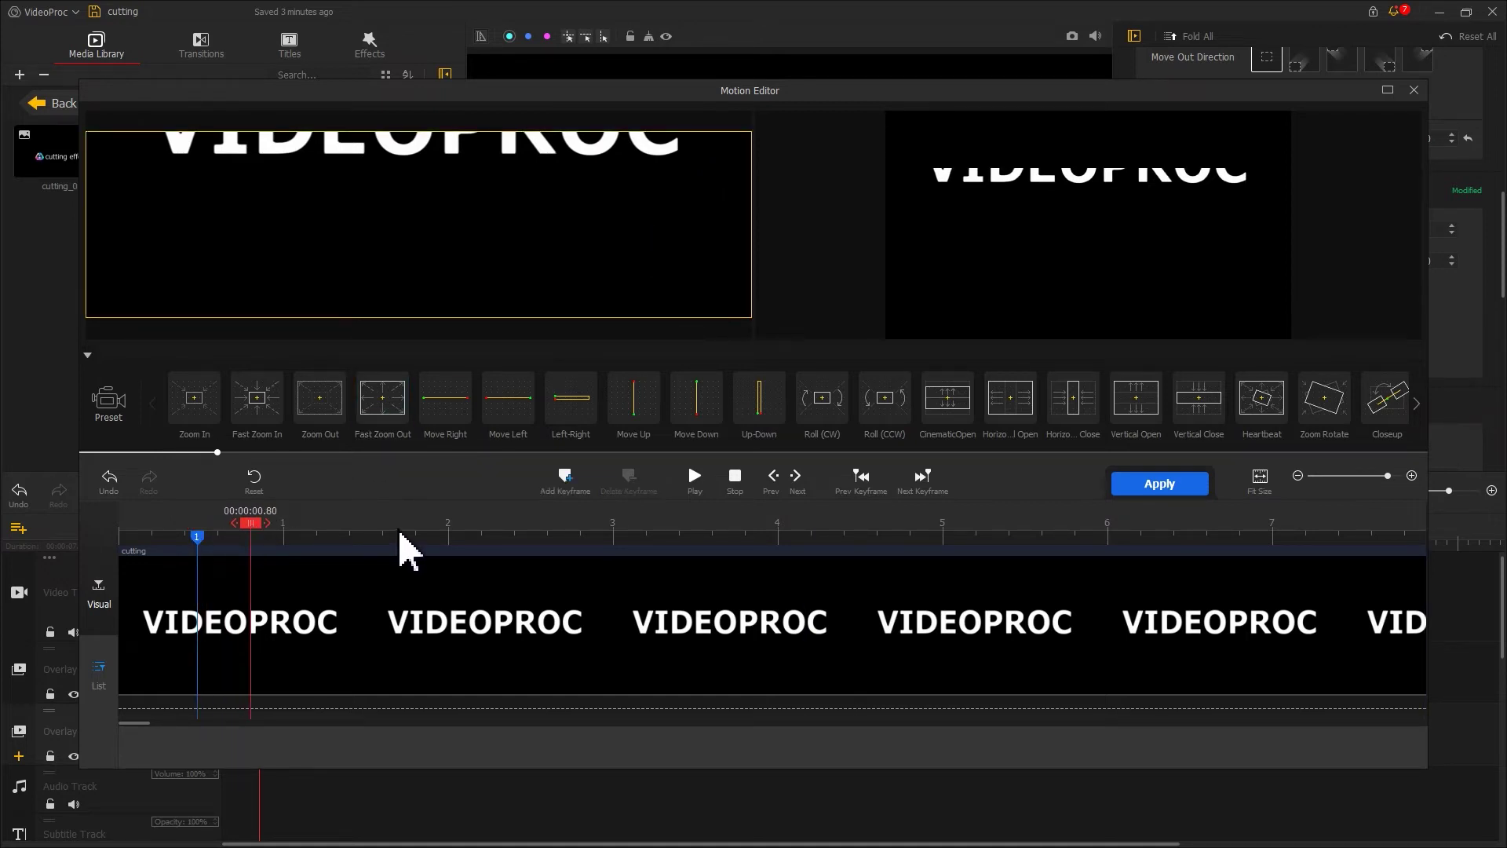
- Add a keyframe at 0.80 s with 10° rotation and the frame shifted upward
left_click(564, 479)
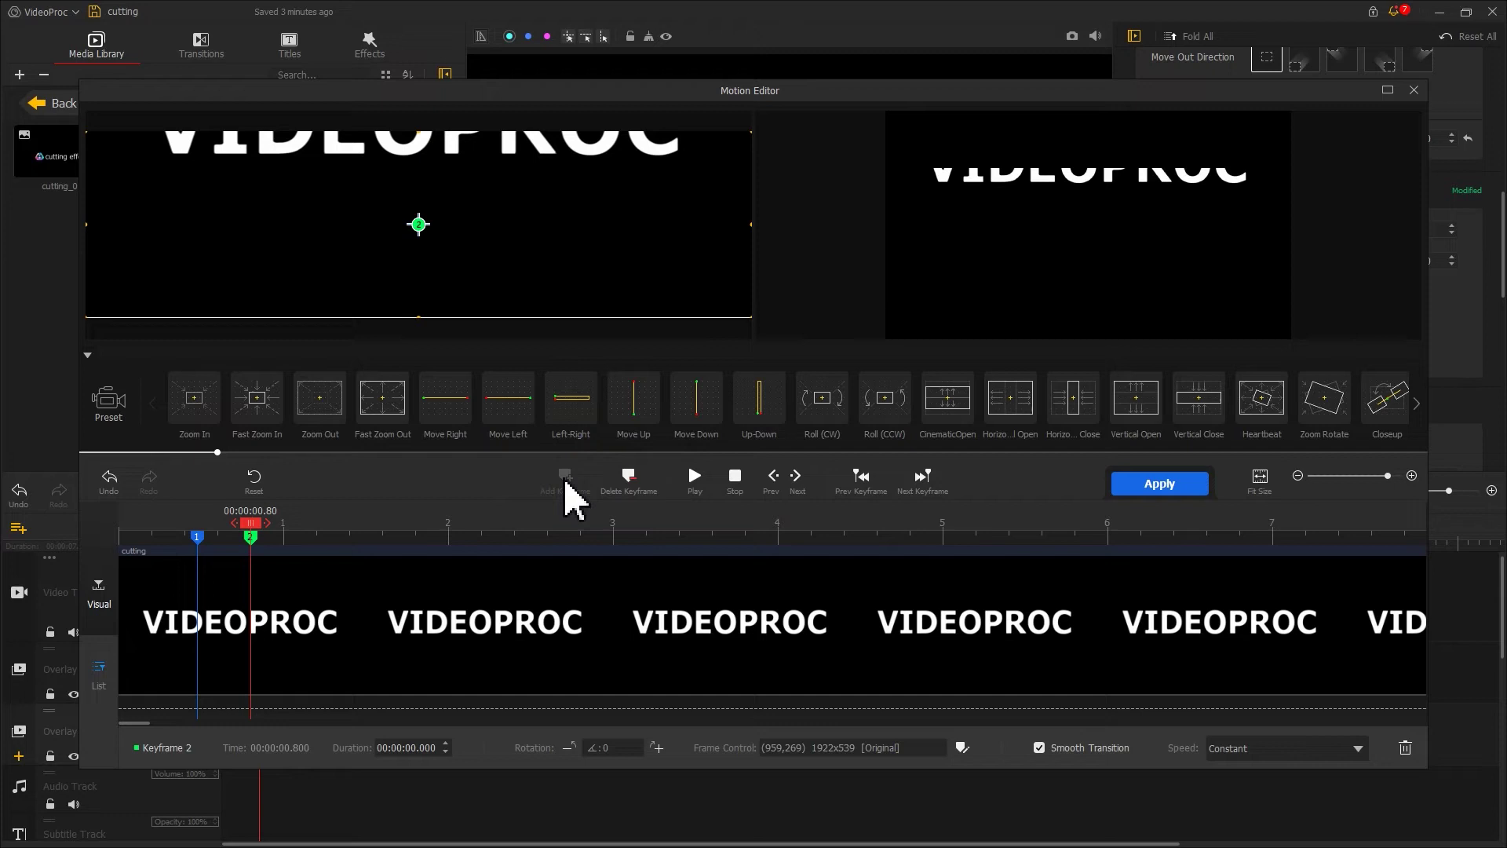
left_click(606, 747)
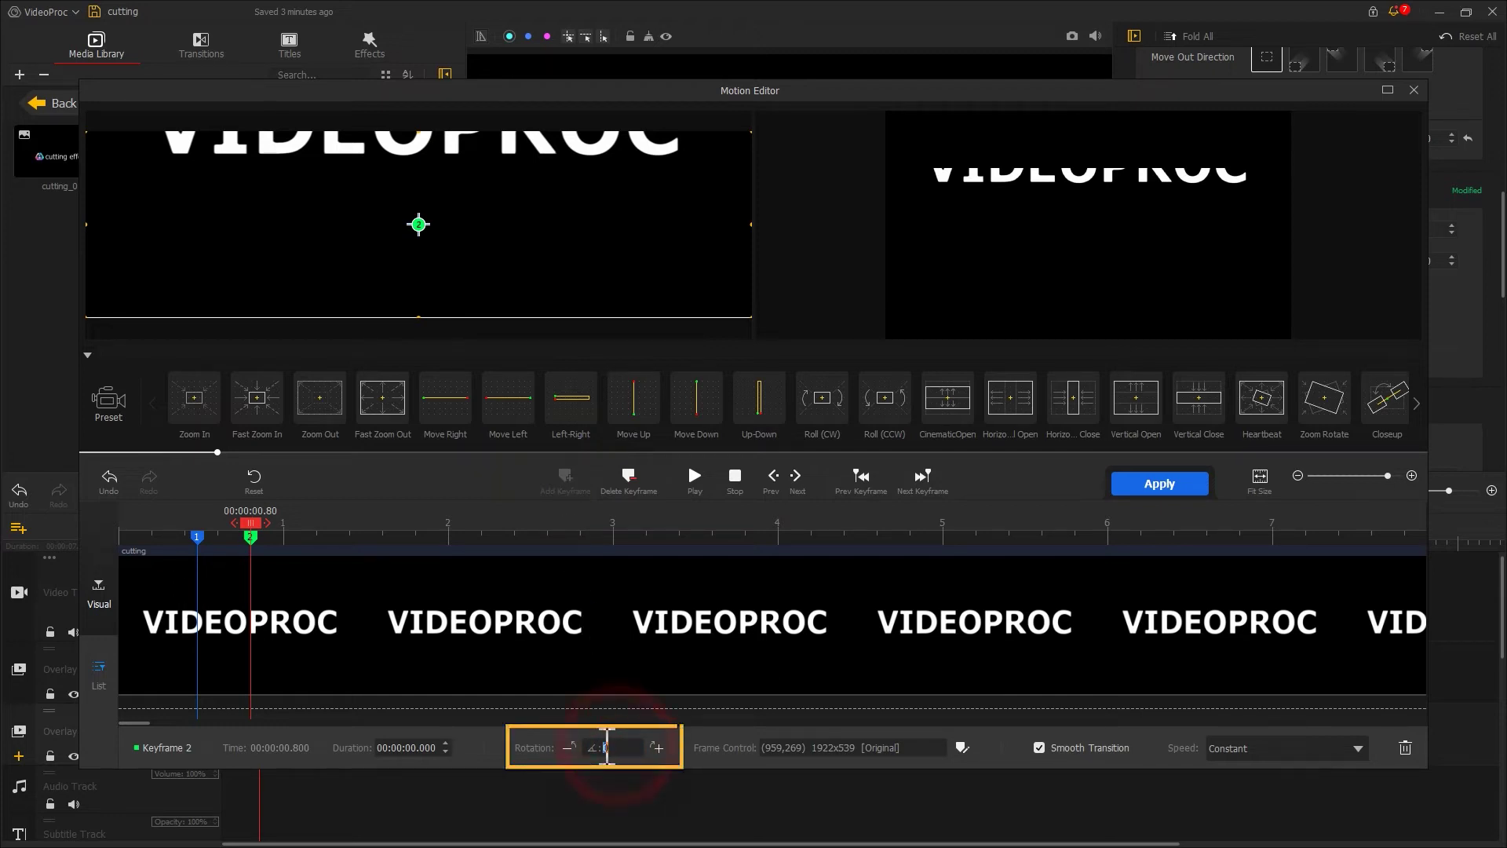
type("10")
key("Return")
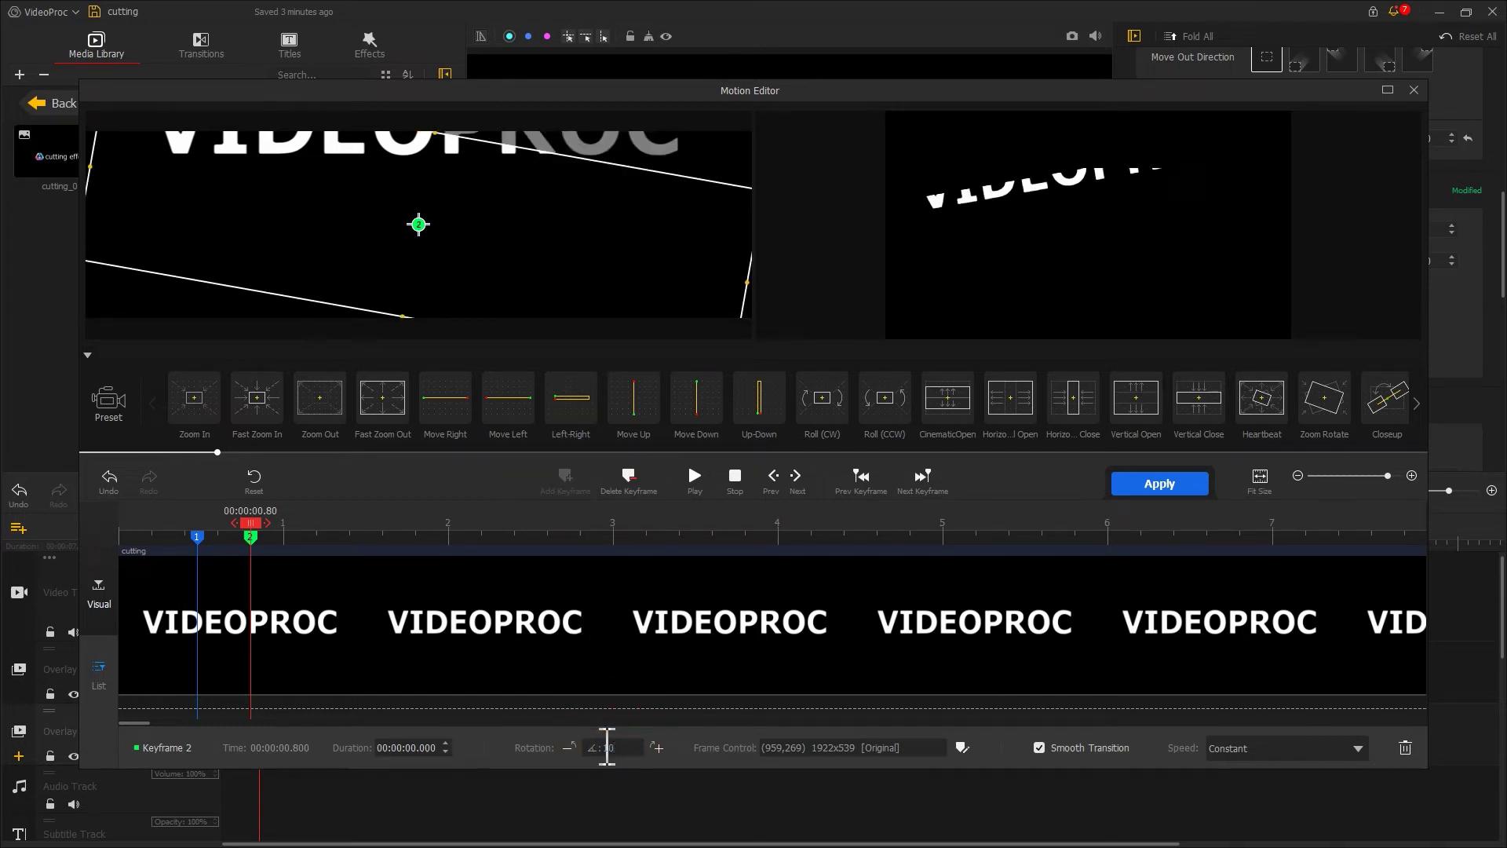
left_click(521, 263)
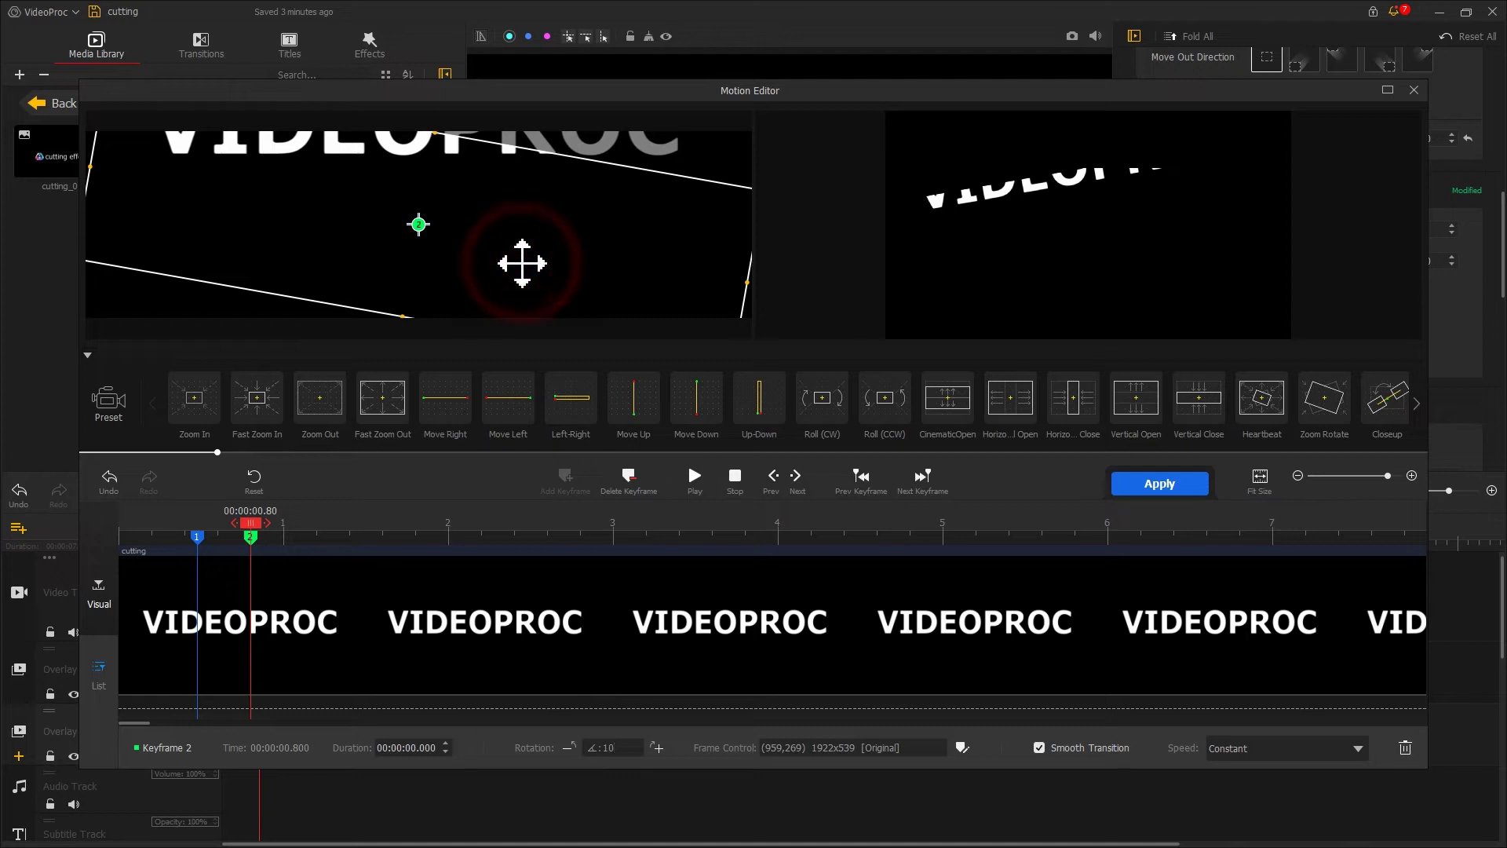
left_click_drag(521, 263, 511, 173)
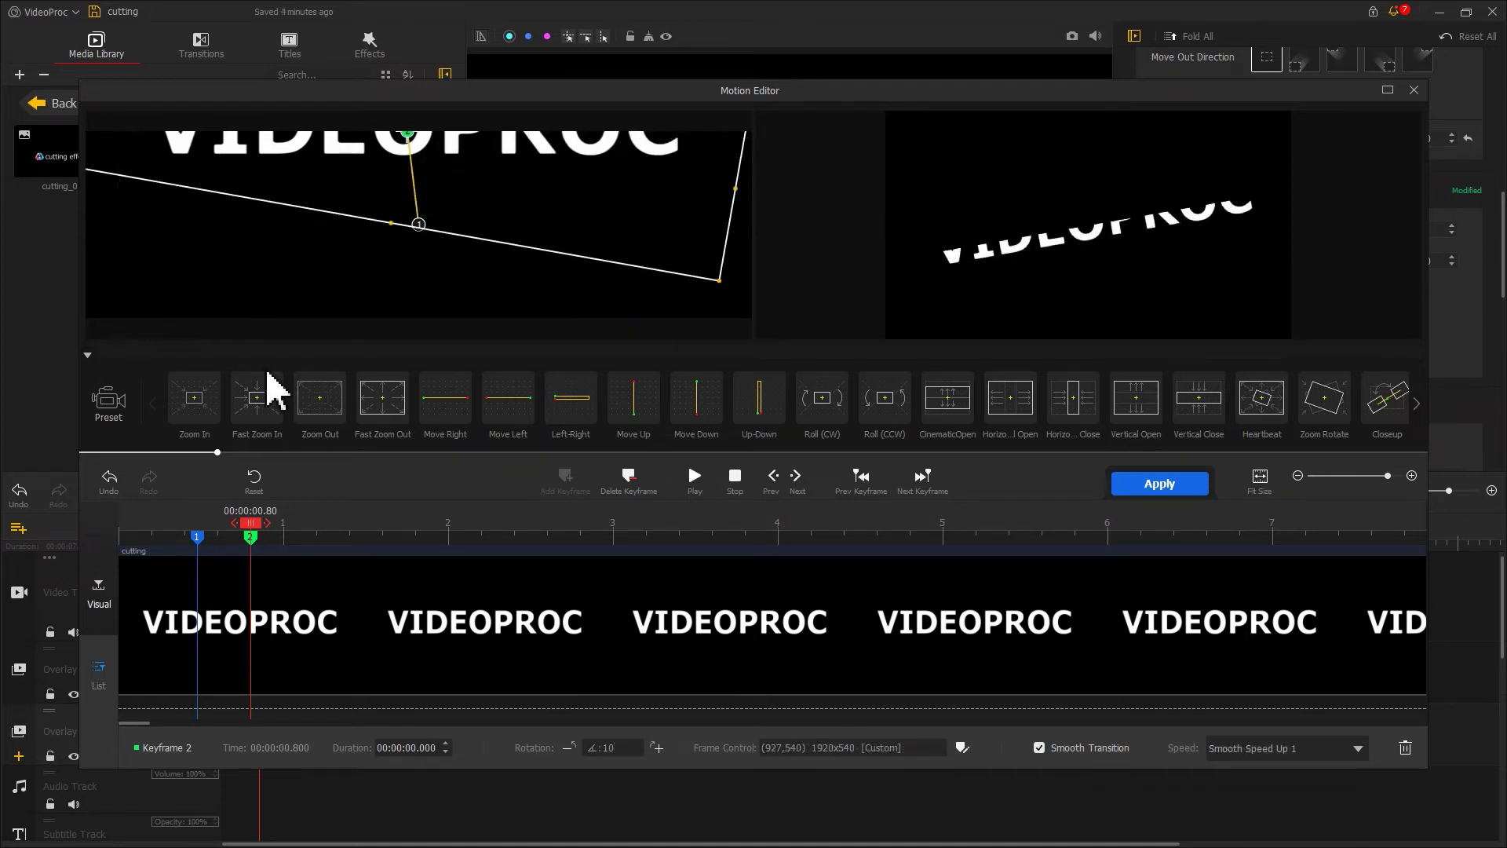
- Add keyframes at 1.20 s and 2.00 s, setting their rotation to 9°
left_click_drag(255, 524, 325, 529)
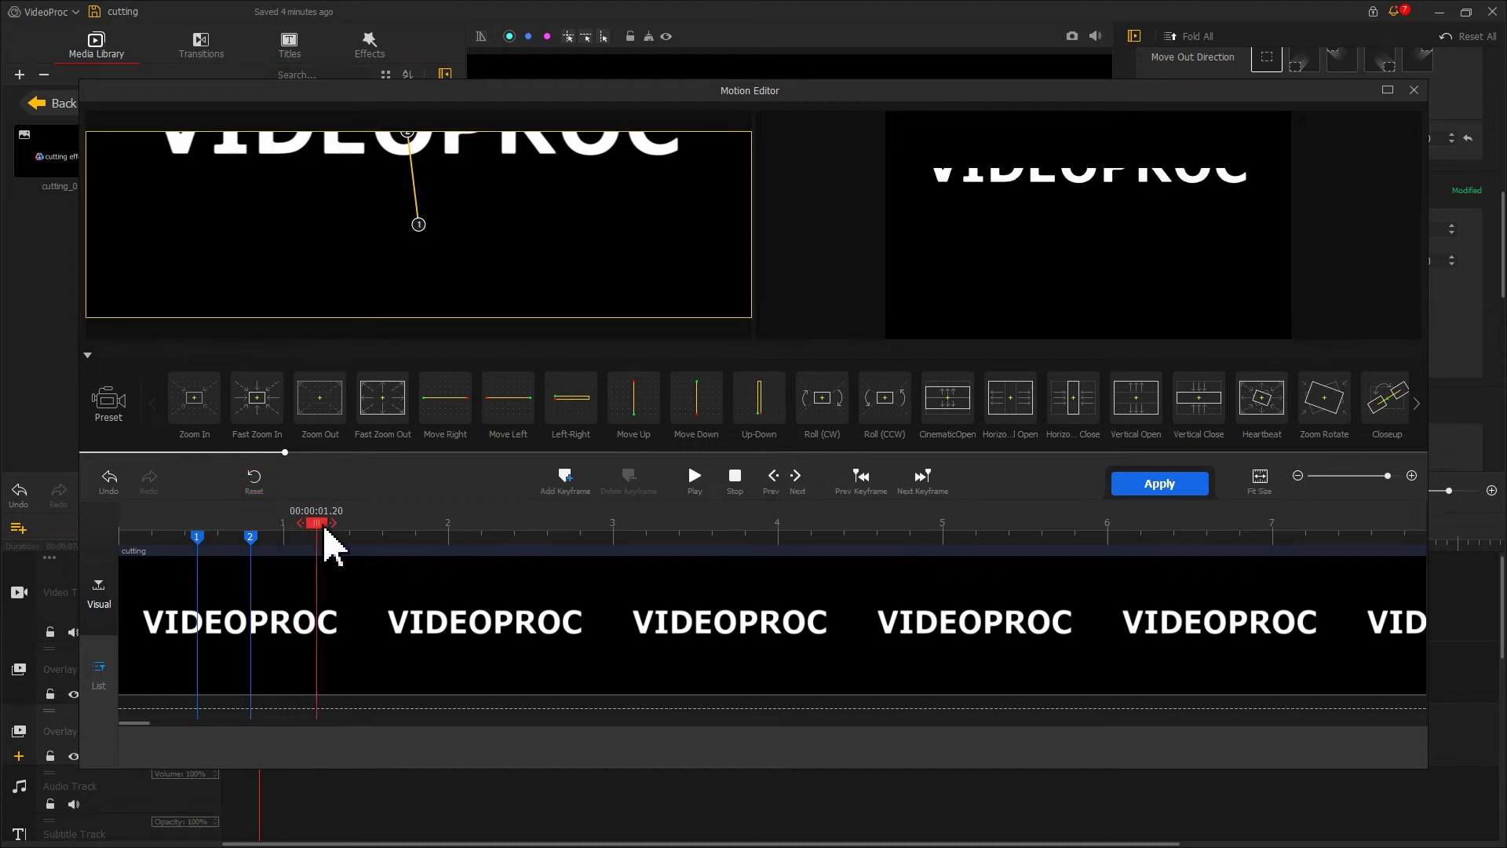
left_click(567, 480)
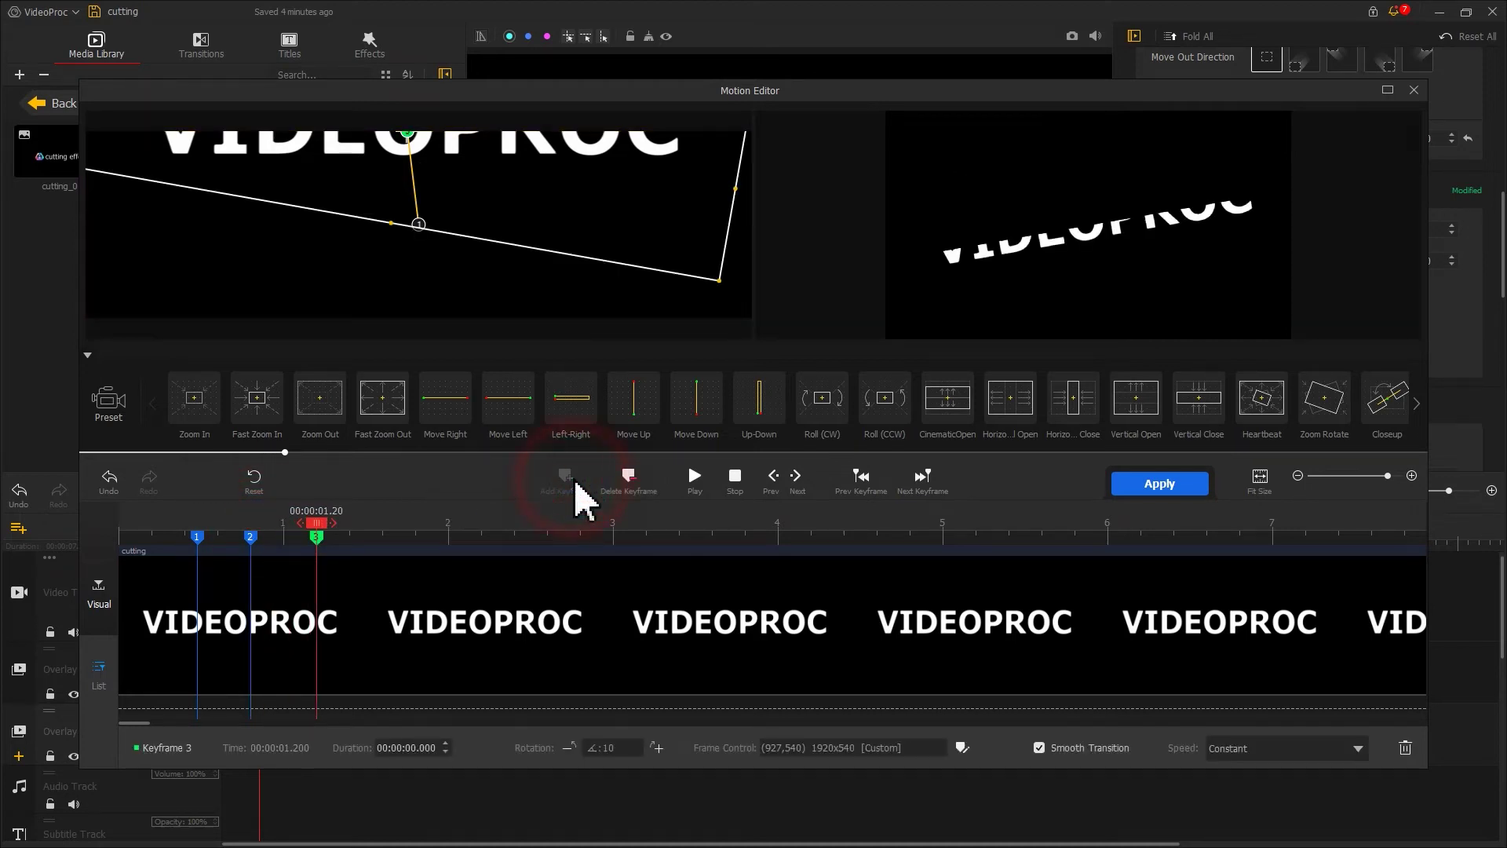
left_click_drag(321, 531, 456, 539)
left_click(563, 480)
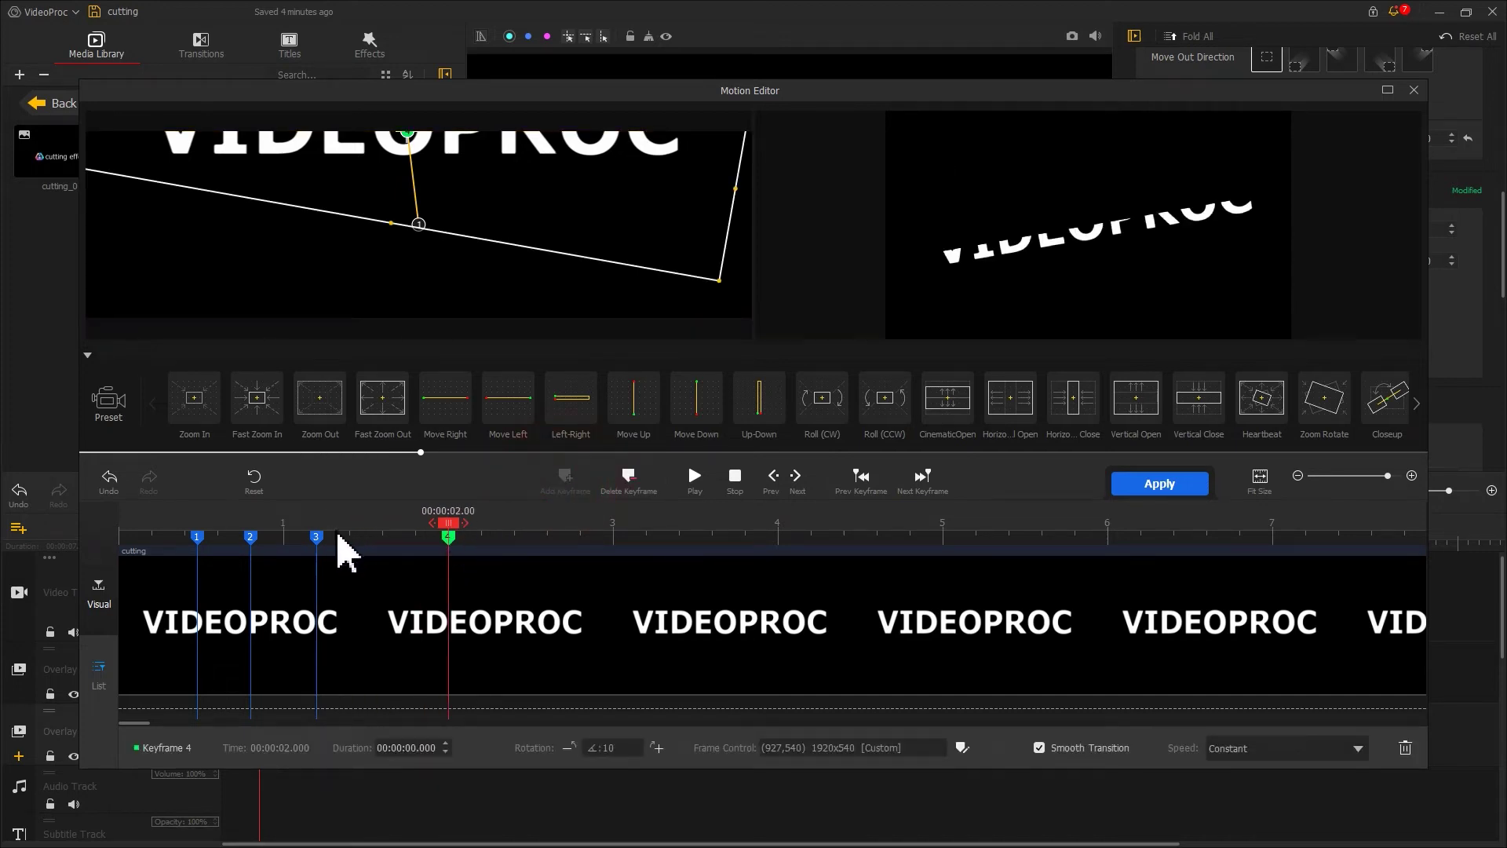
left_click(318, 538)
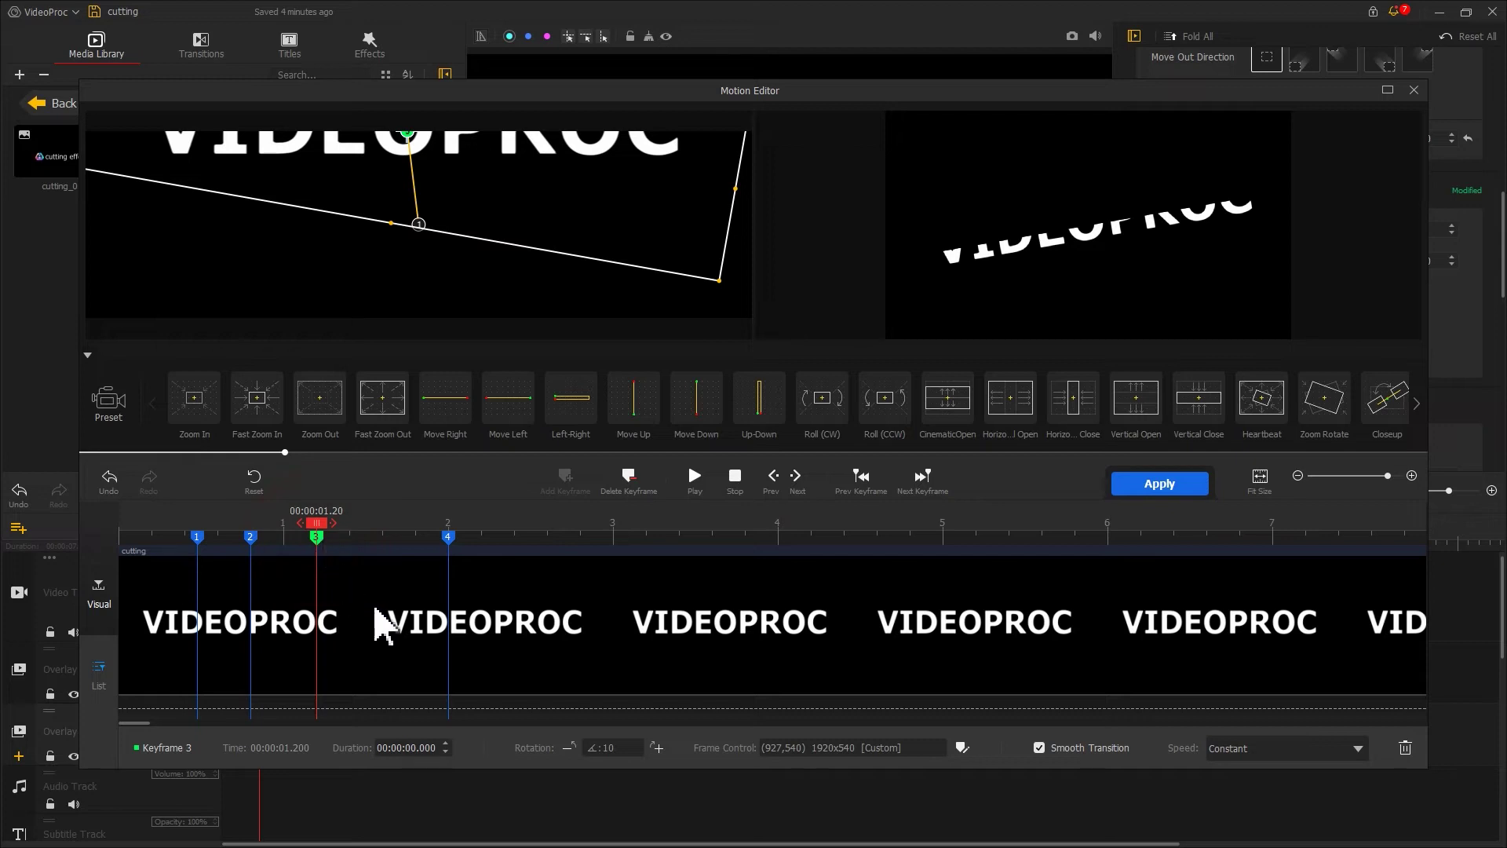
left_click(611, 746)
scroll(608, 745, "down", 1)
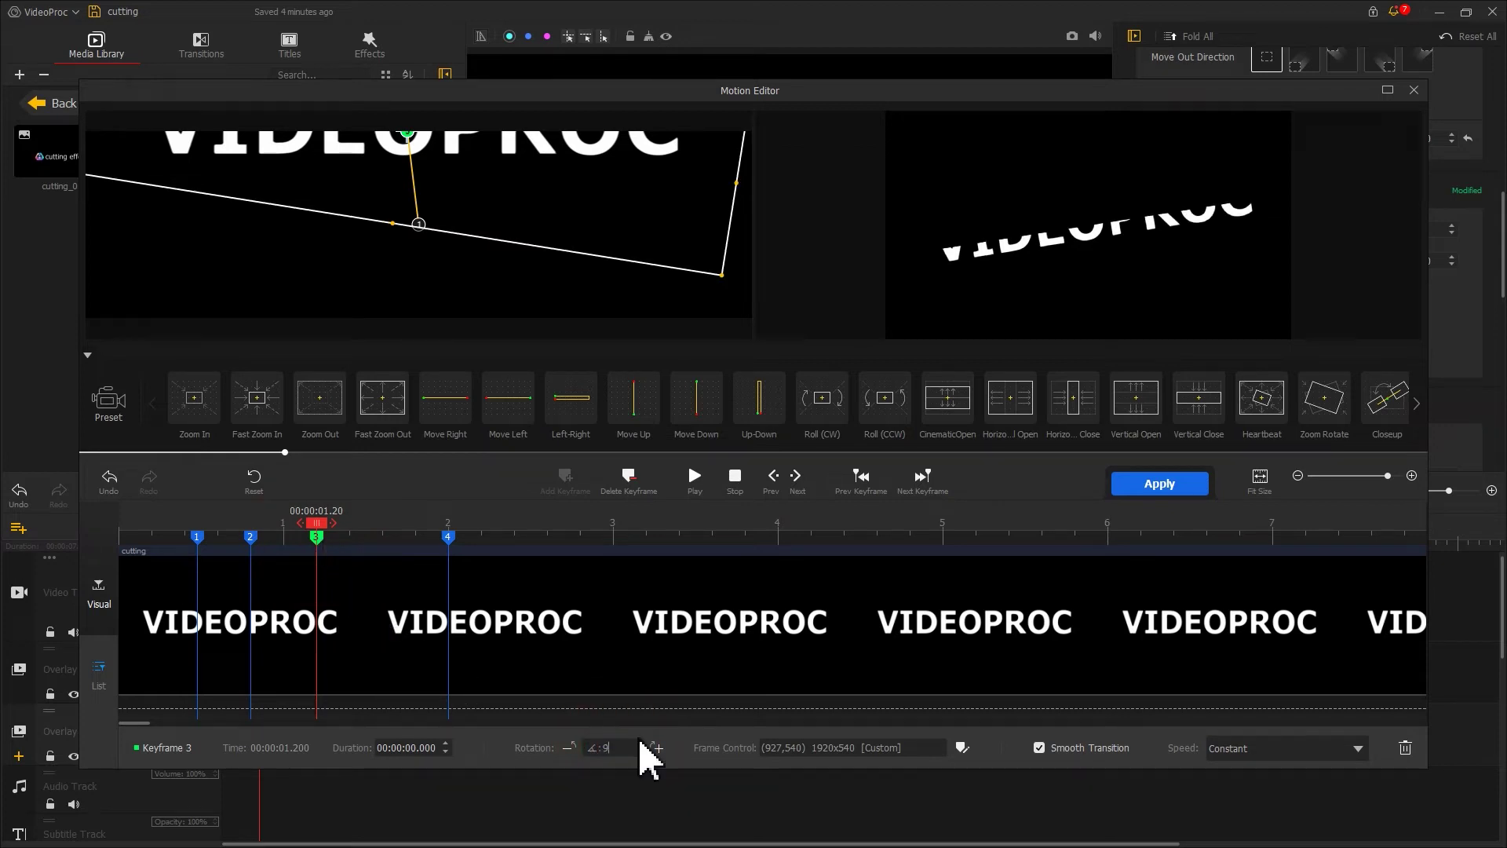
left_click(447, 536)
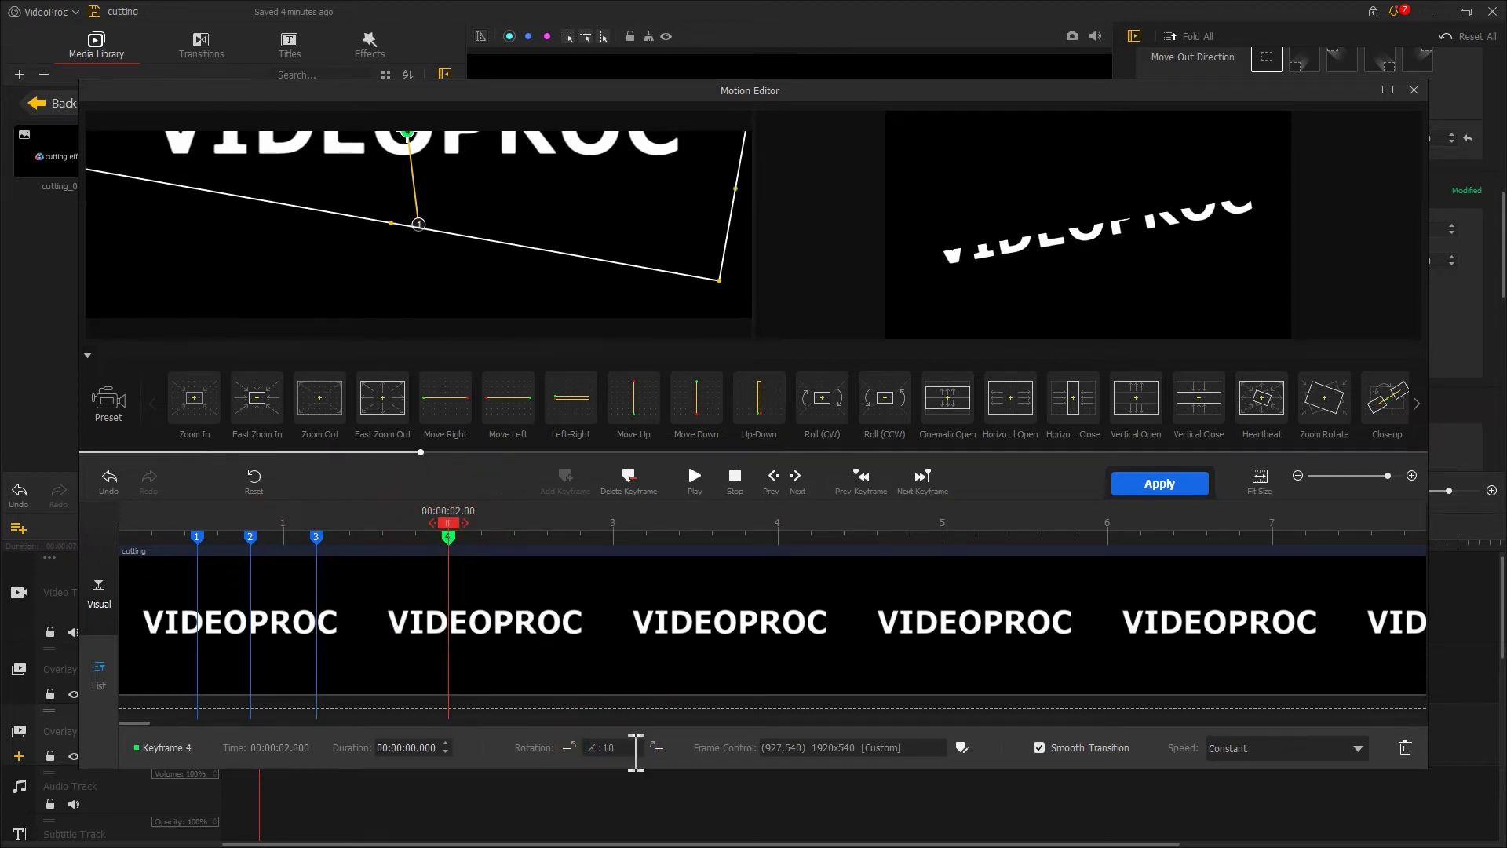
double_click(605, 747)
scroll(605, 748, "down", 2)
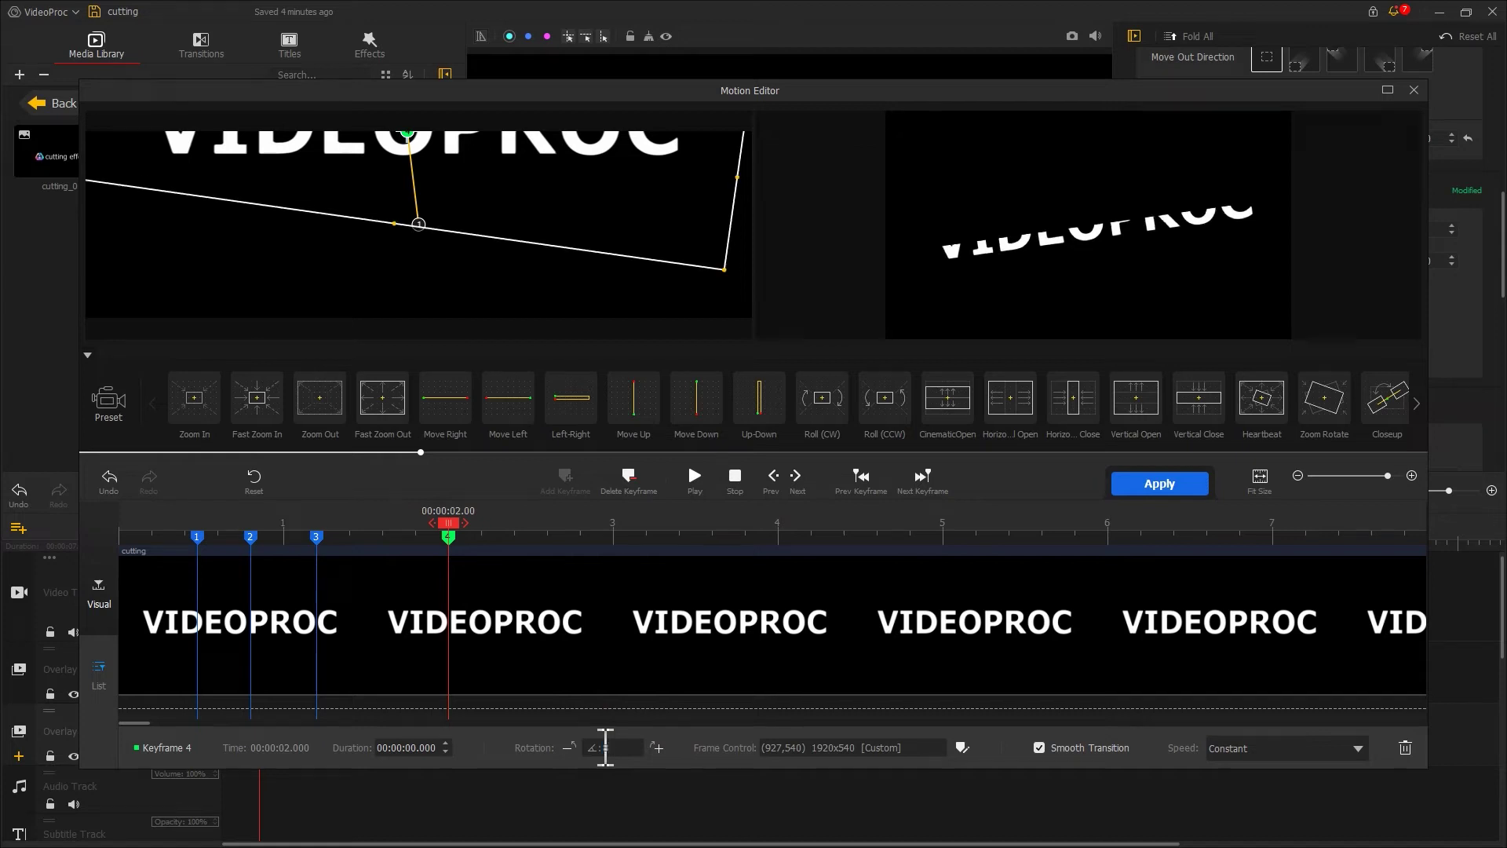
- Add a keyframe at 2.40 s that slides the frame up out of view
left_click_drag(458, 531, 518, 537)
left_click(564, 481)
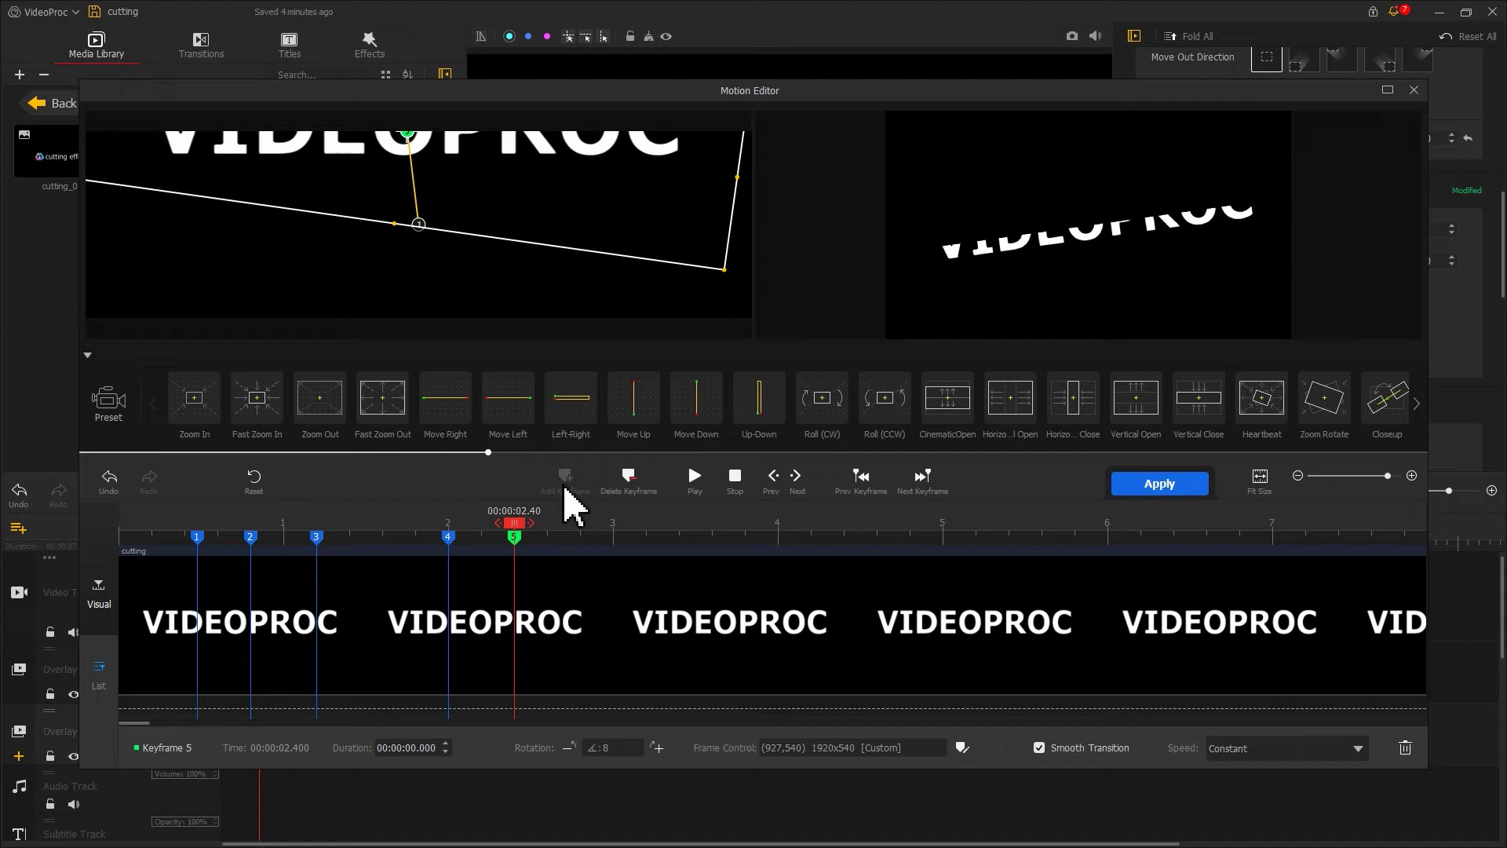
left_click(623, 745)
scroll(602, 747, "up", 1)
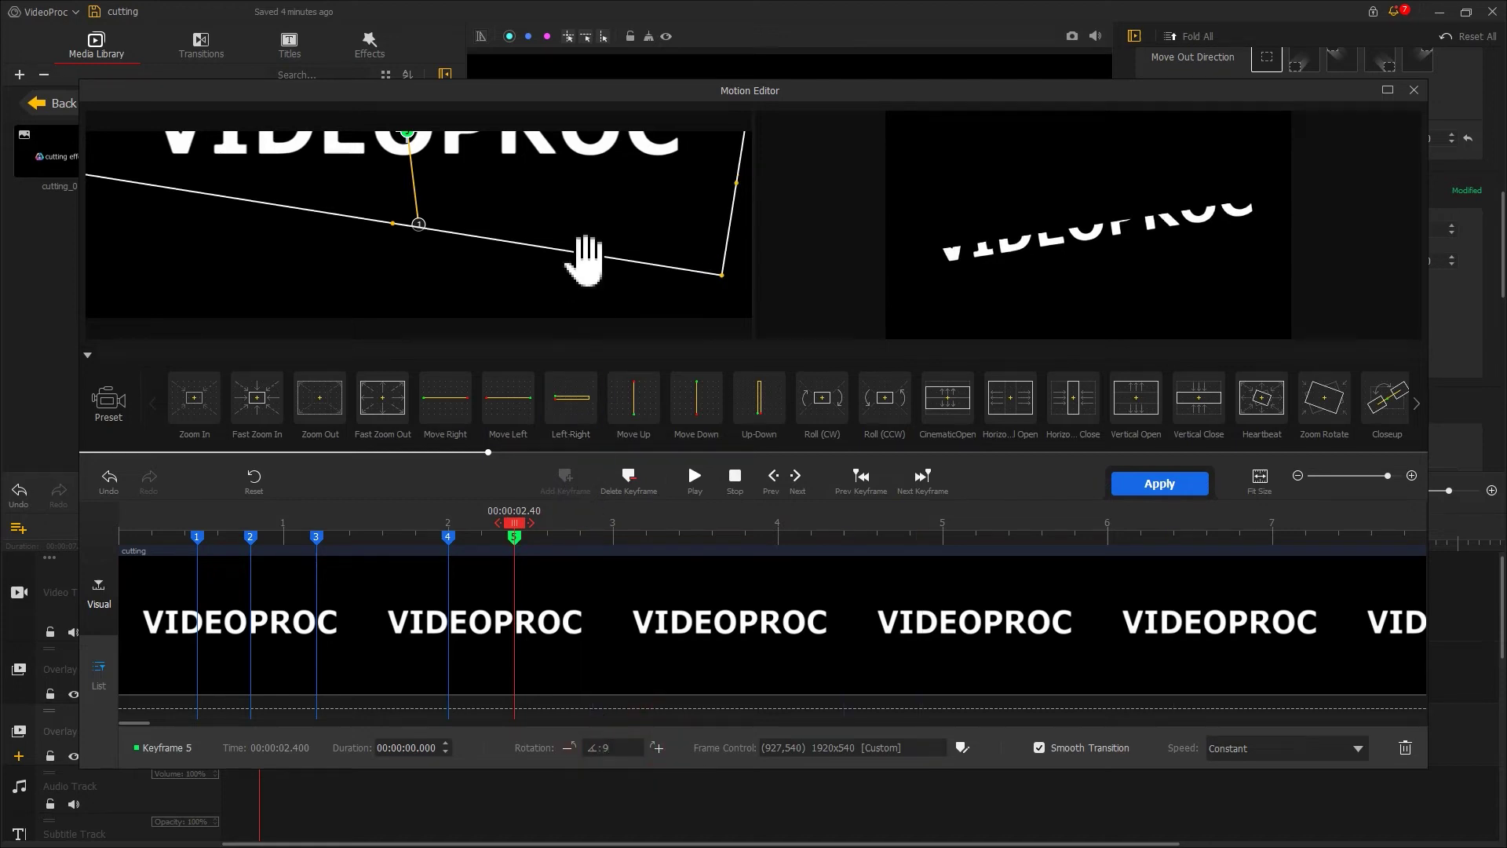
left_click(582, 210)
left_click_drag(581, 211, 584, 68)
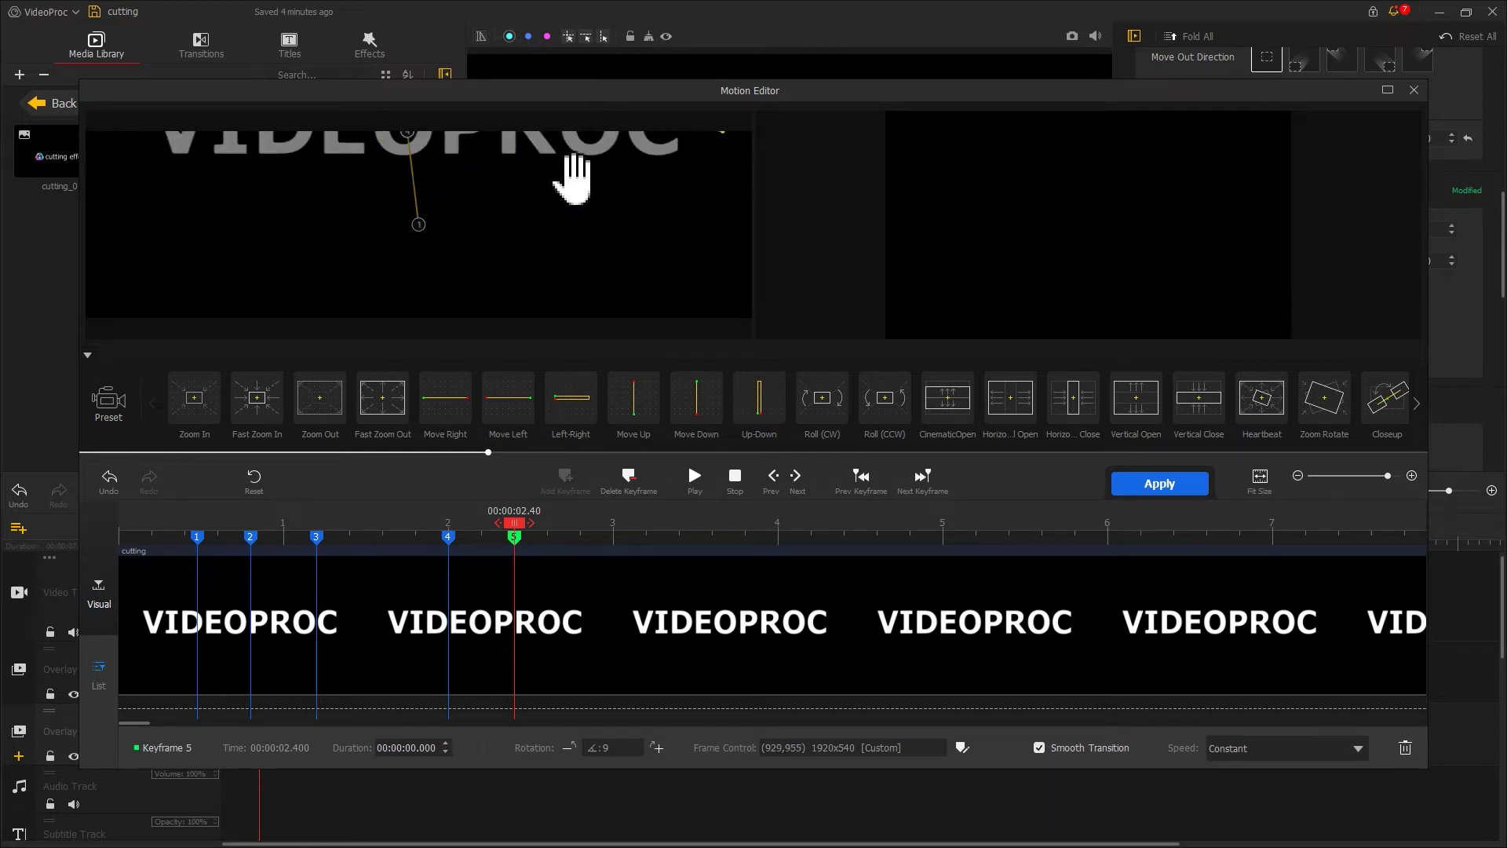
- Add a final keyframe at the clip end, 00:00:07.933
left_click_drag(663, 540, 511, 538)
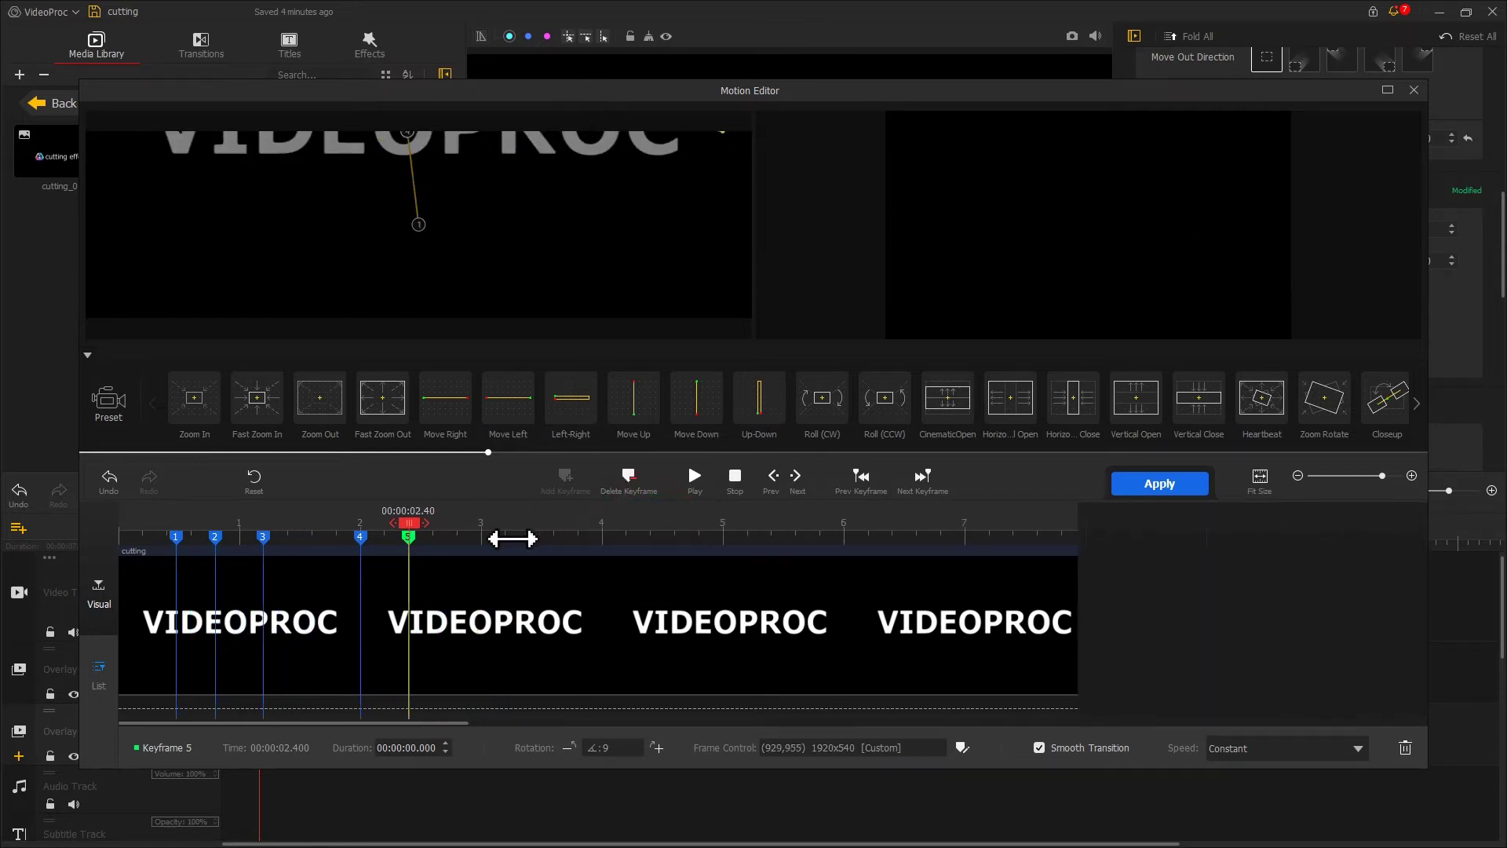
left_click(1058, 524)
left_click_drag(1059, 526, 1101, 531)
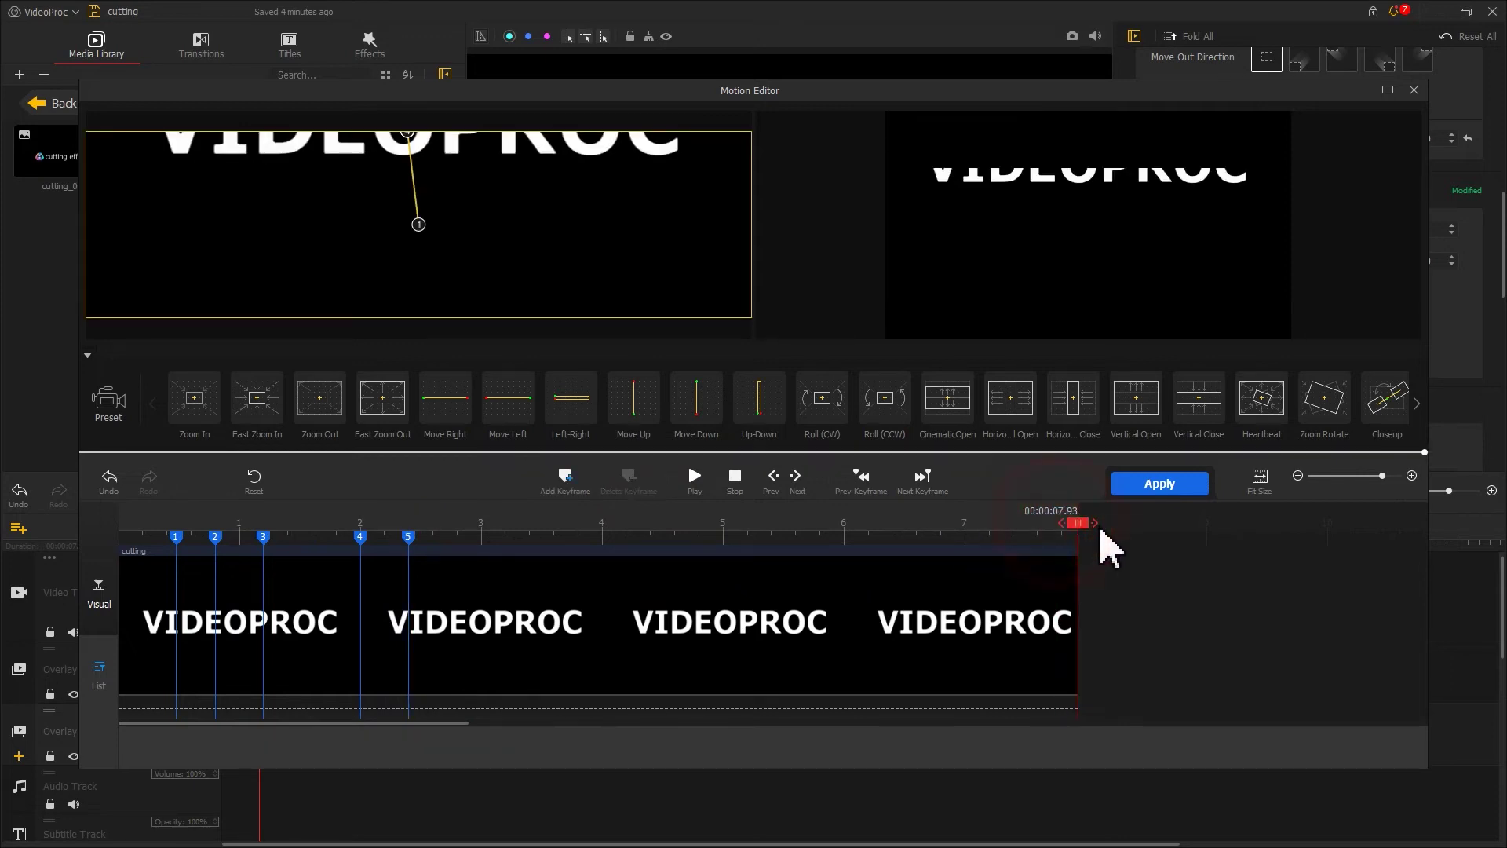
left_click(565, 476)
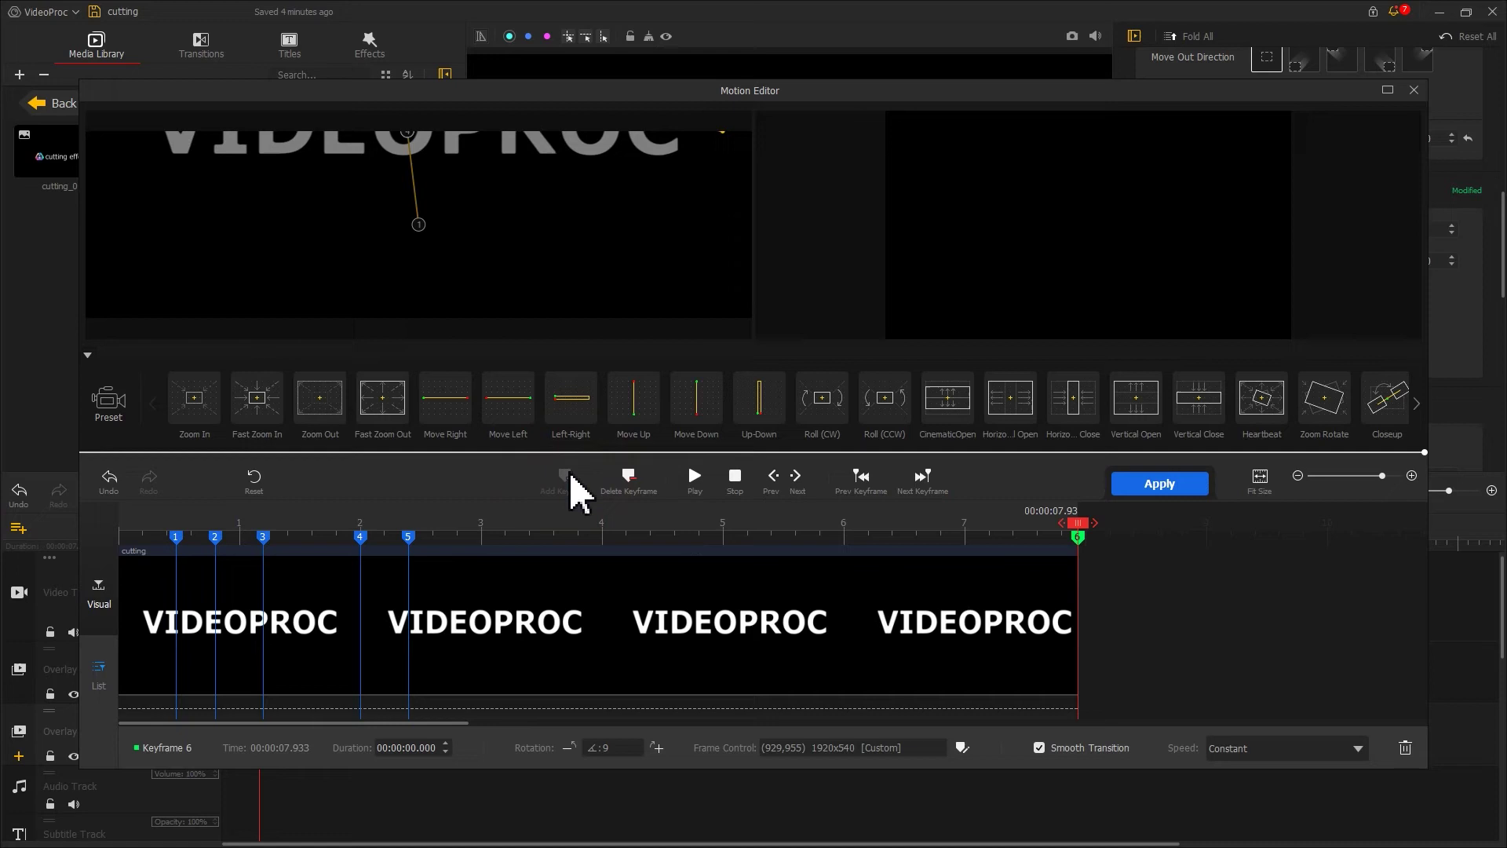
- Apply the motion keyframes and give the upper VIDEOPROC clip a 0.20 s Fade Out exit
left_click(1164, 486)
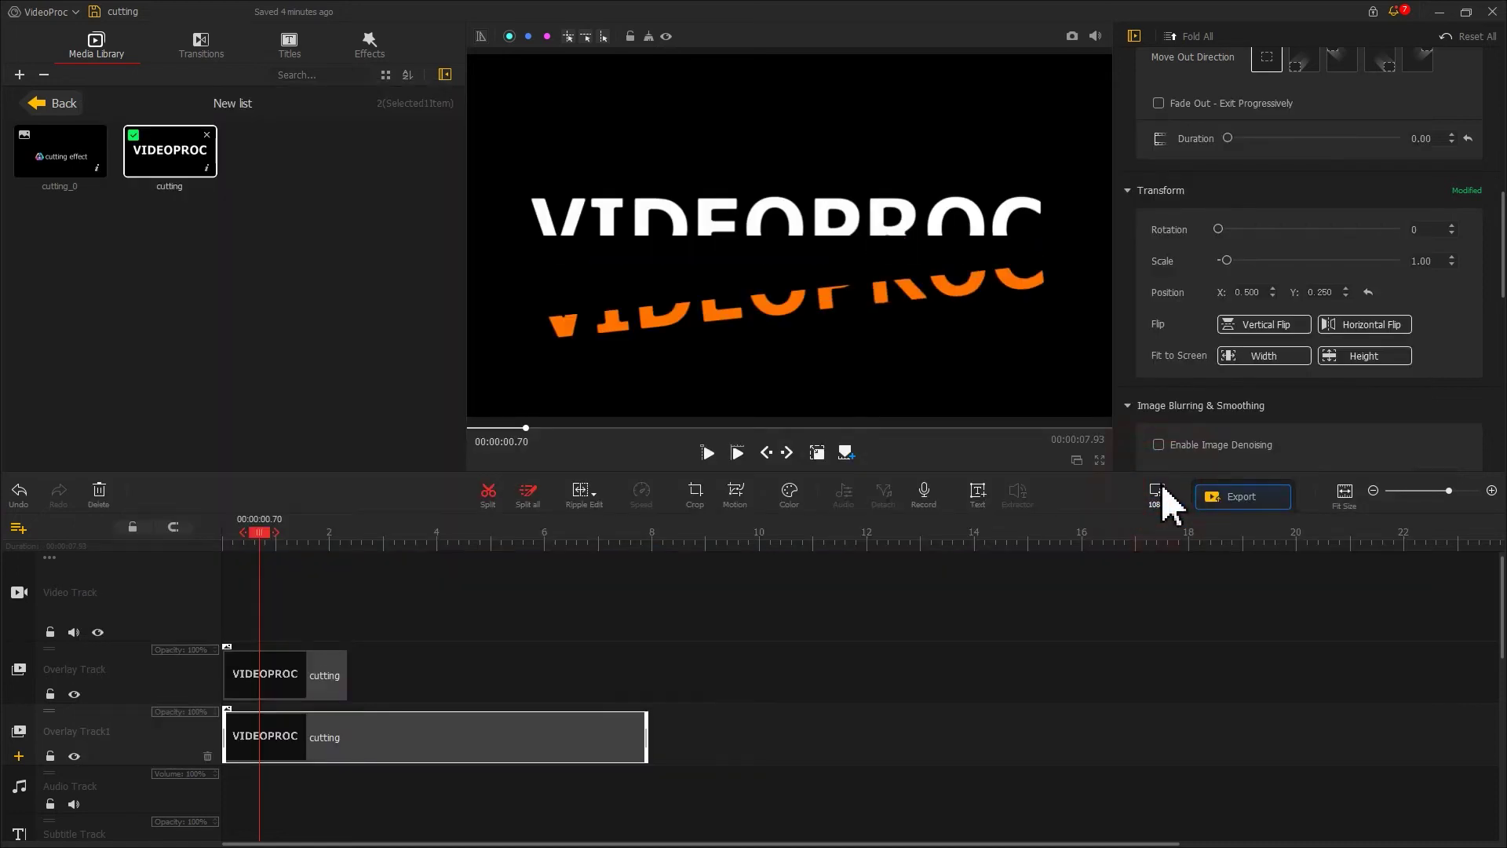
left_click(296, 687)
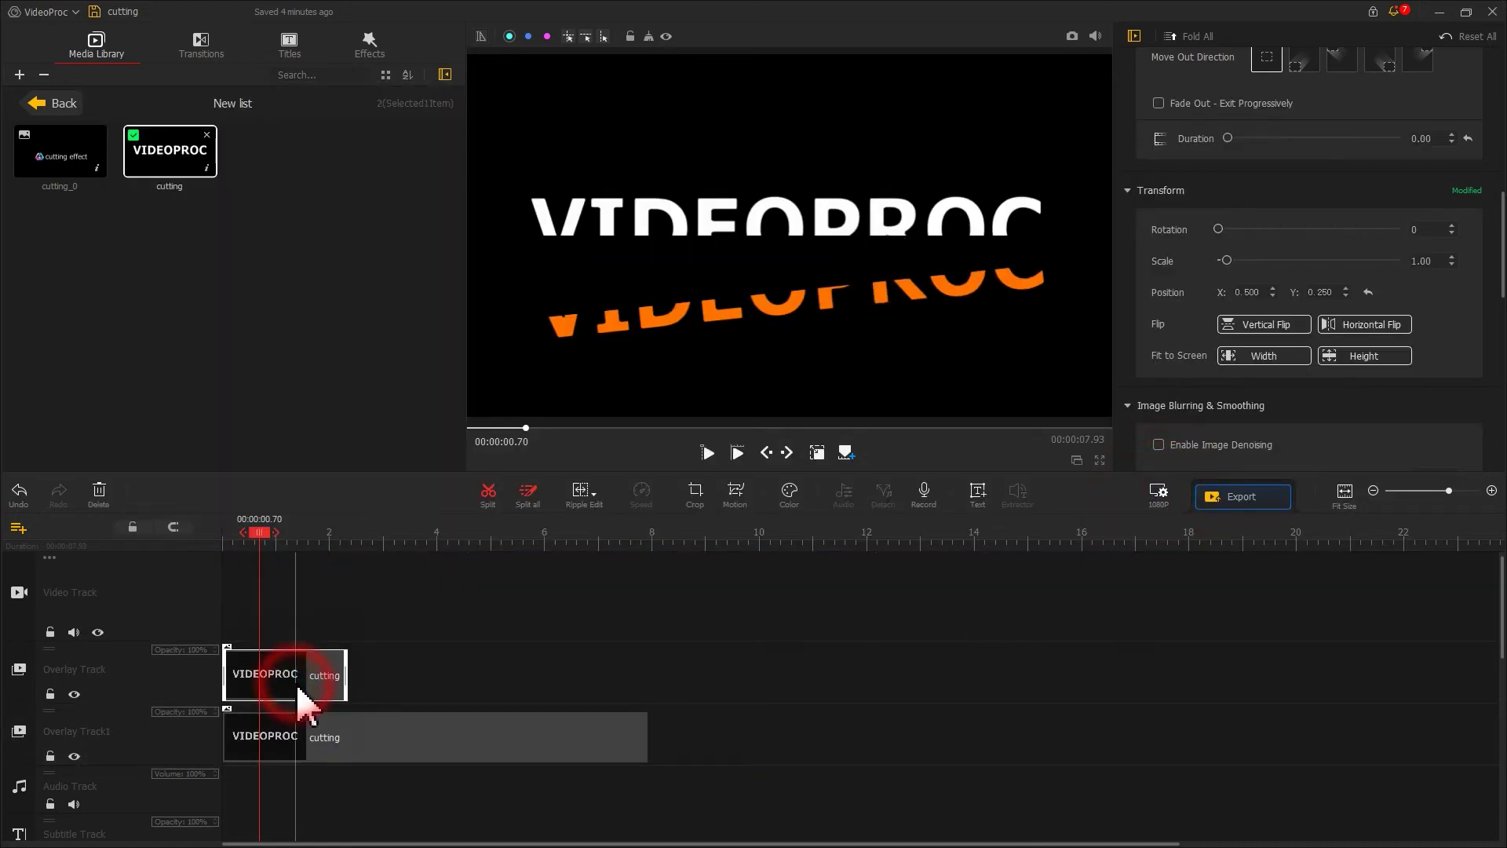
left_click_drag(1501, 290, 1503, 223)
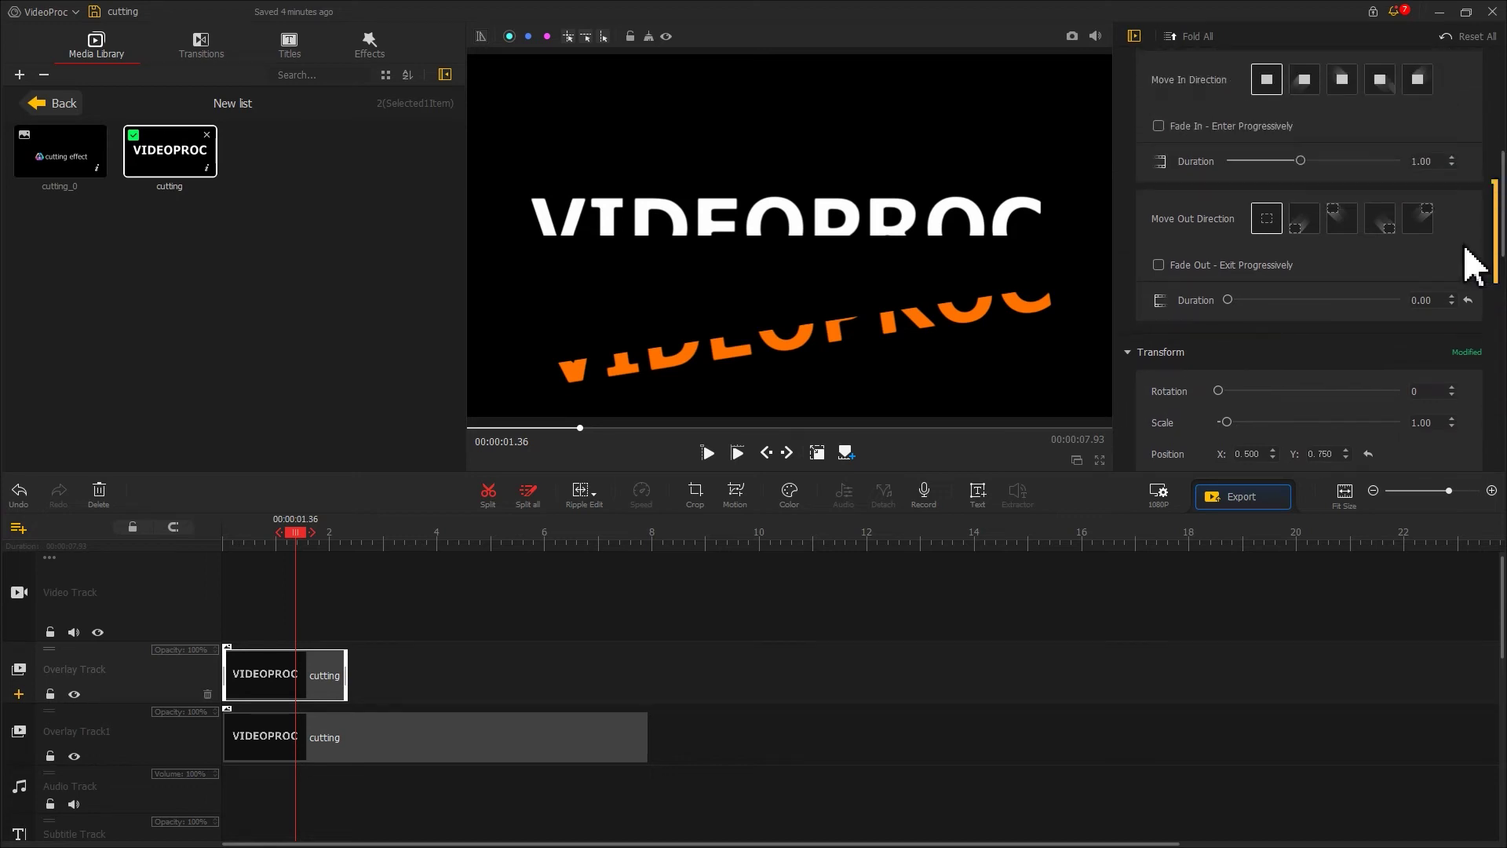
left_click(1158, 265)
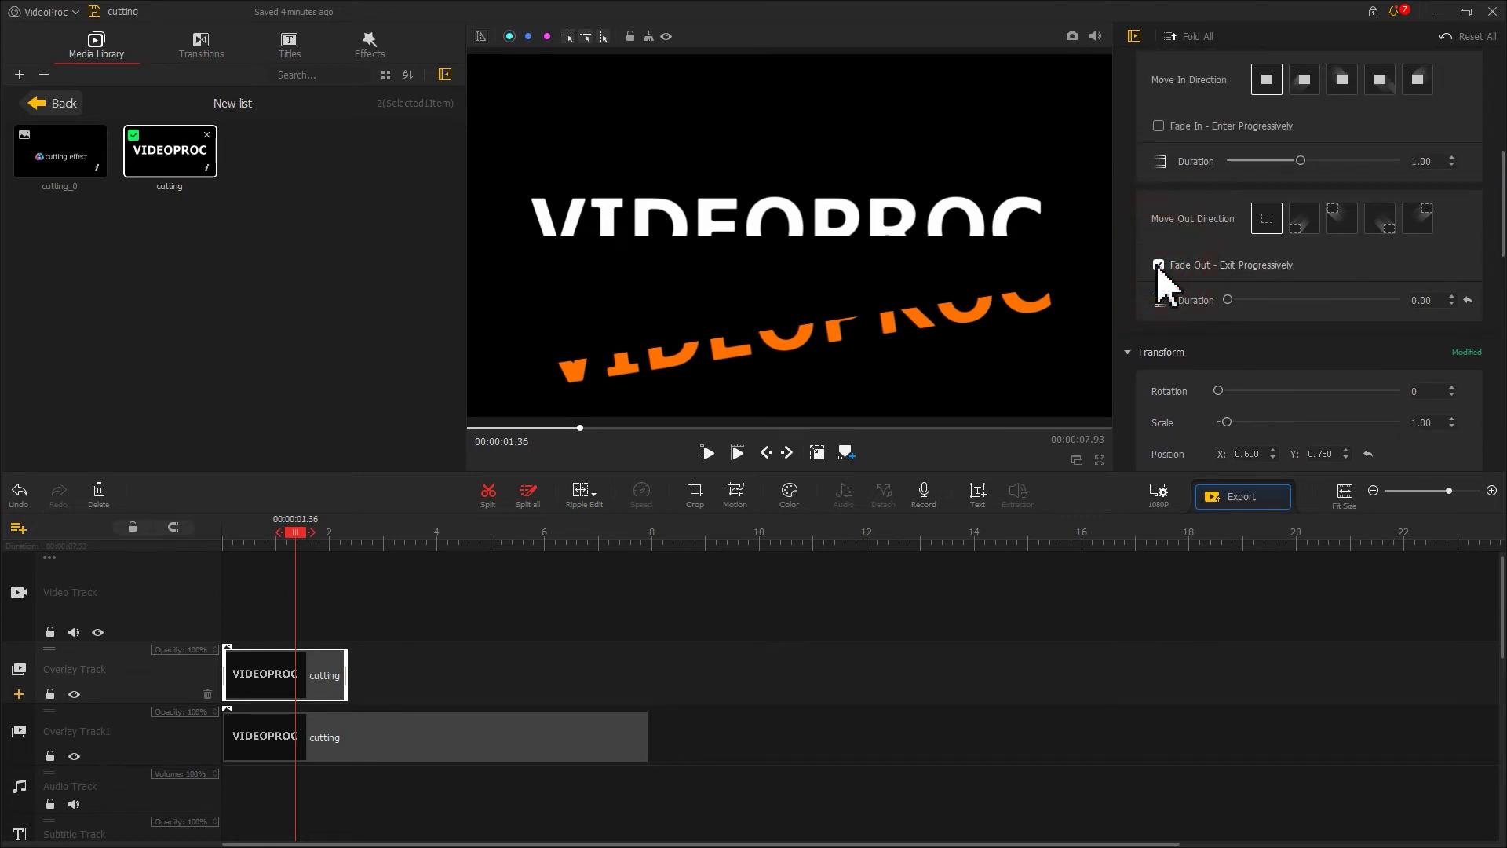
left_click_drag(1230, 306, 1241, 307)
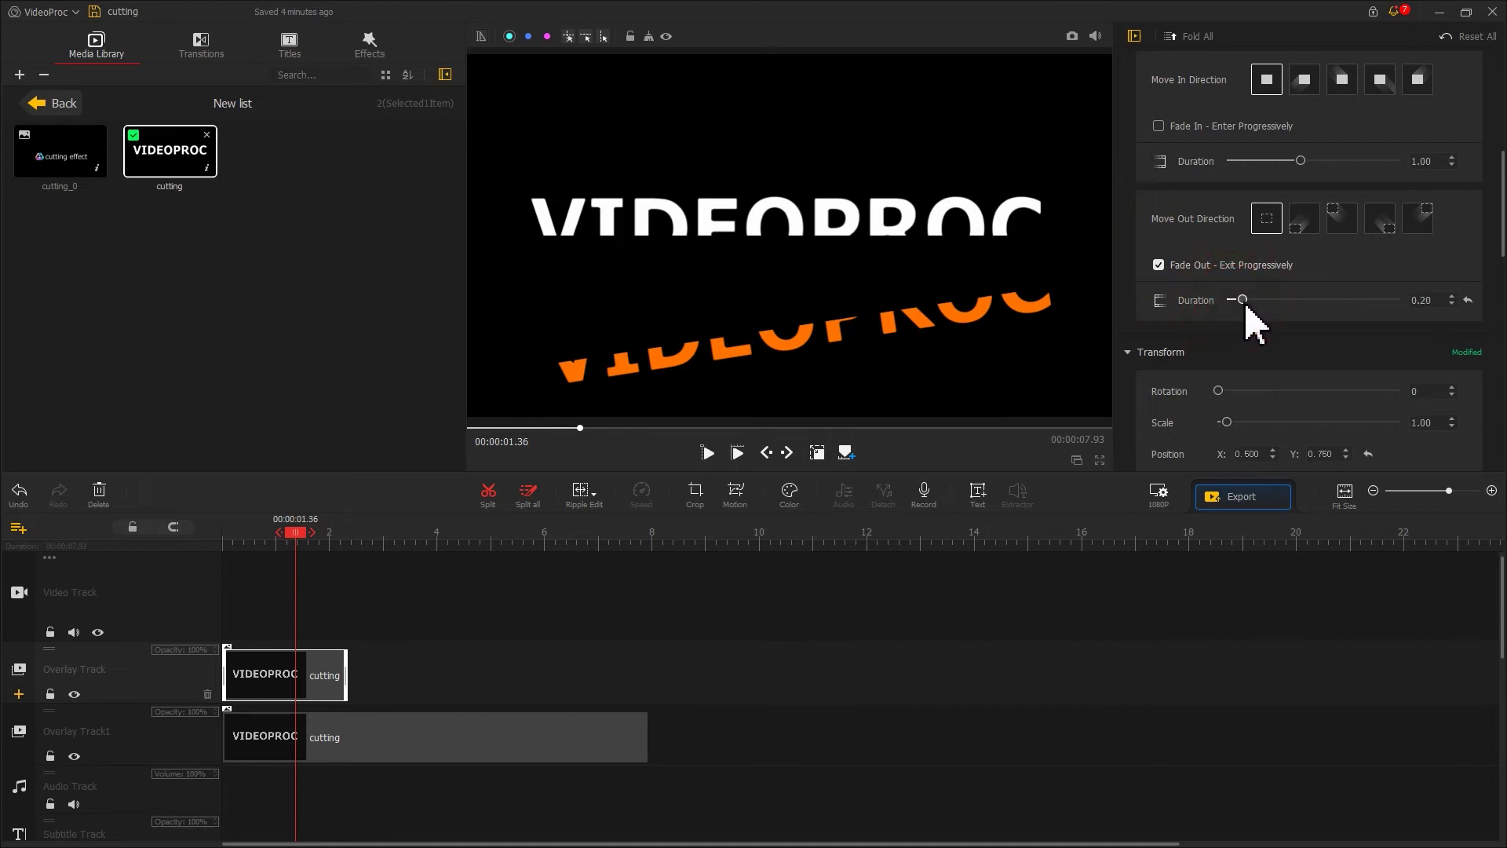
- Rewind to the project start and play back the title animation to check it
left_click_drag(296, 533, 209, 540)
key("Down")
key("space")
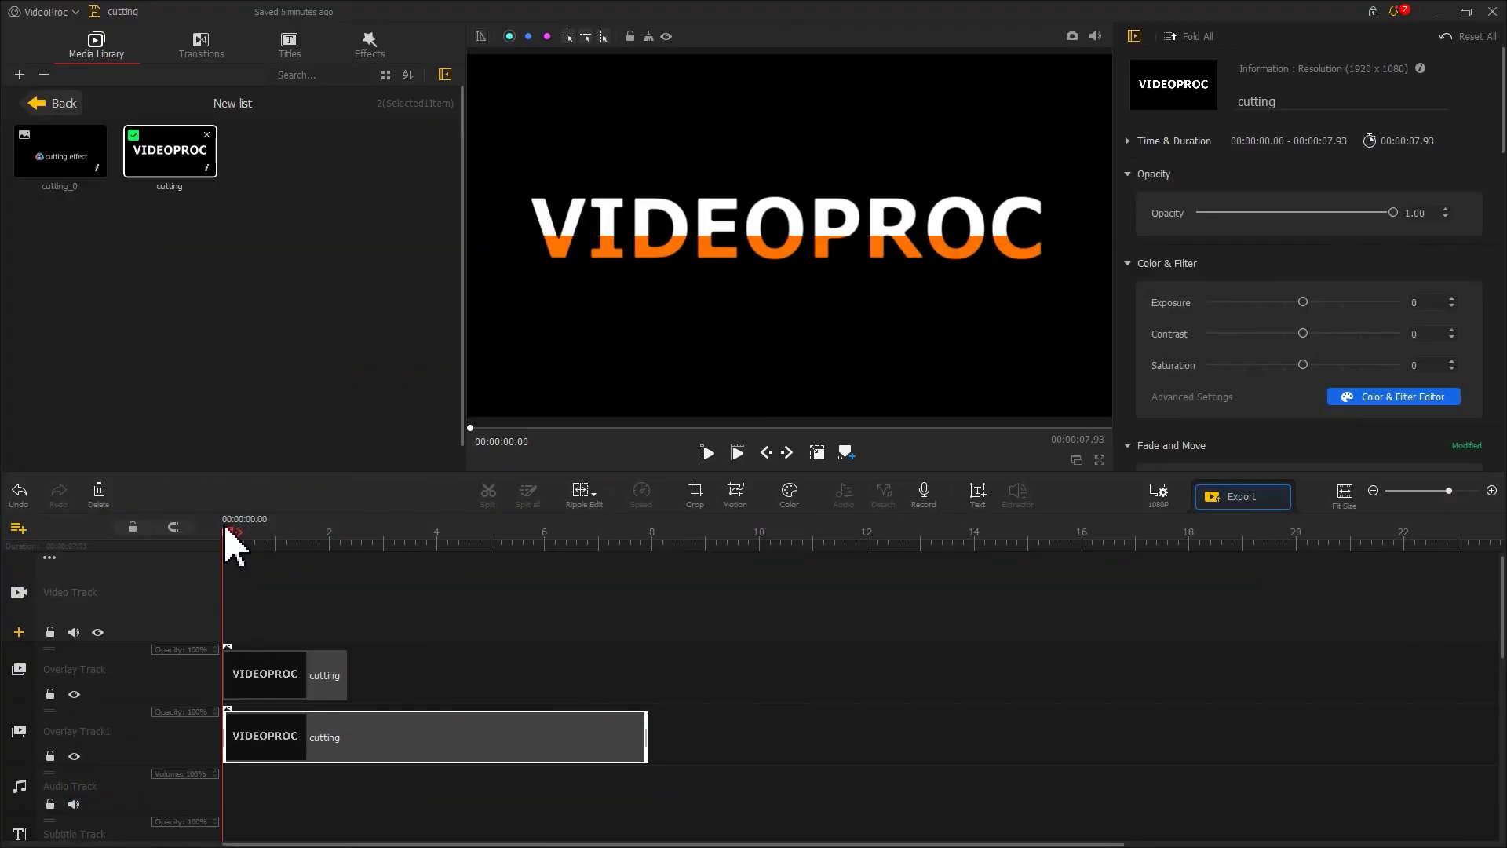
- Place cutting_0 on the Video Track and stretch it to 00:00:07.93
left_click_drag(63, 155, 218, 616)
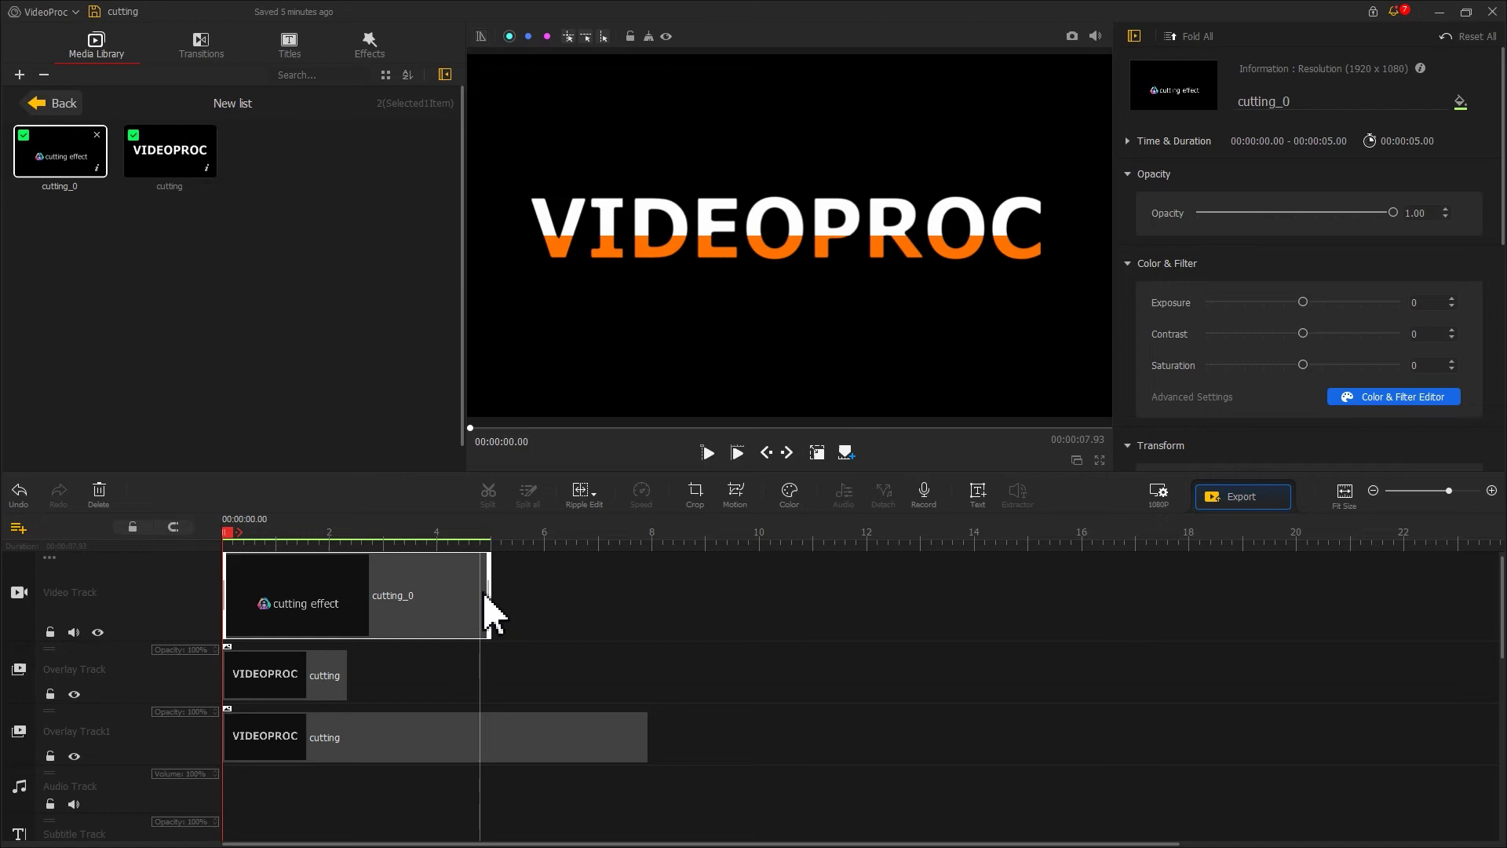
left_click_drag(488, 597, 650, 618)
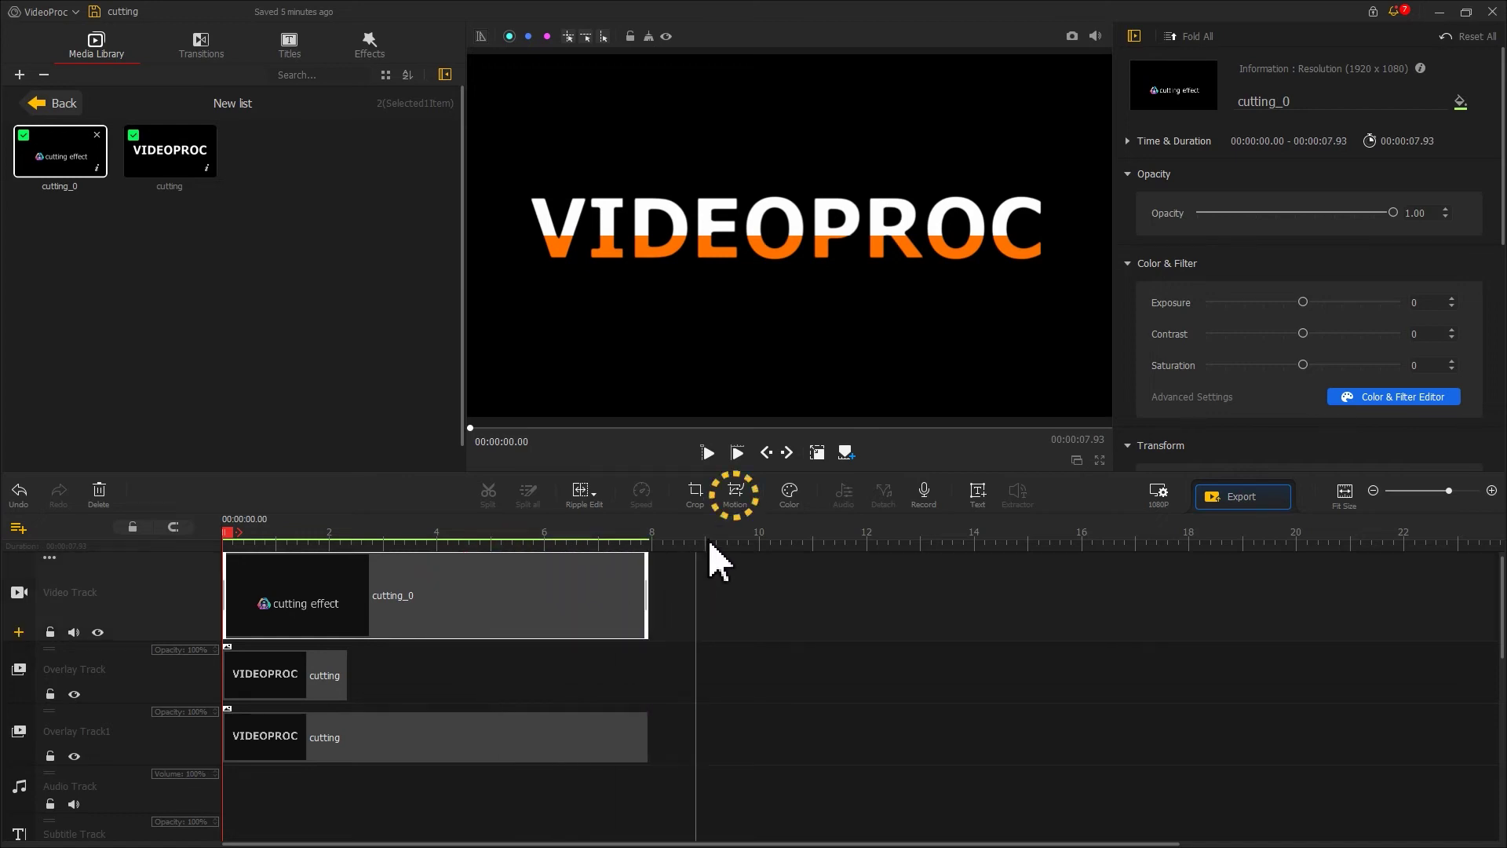
- Add a Zoom In motion to cutting_0 starting at 2.32 s
left_click(736, 496)
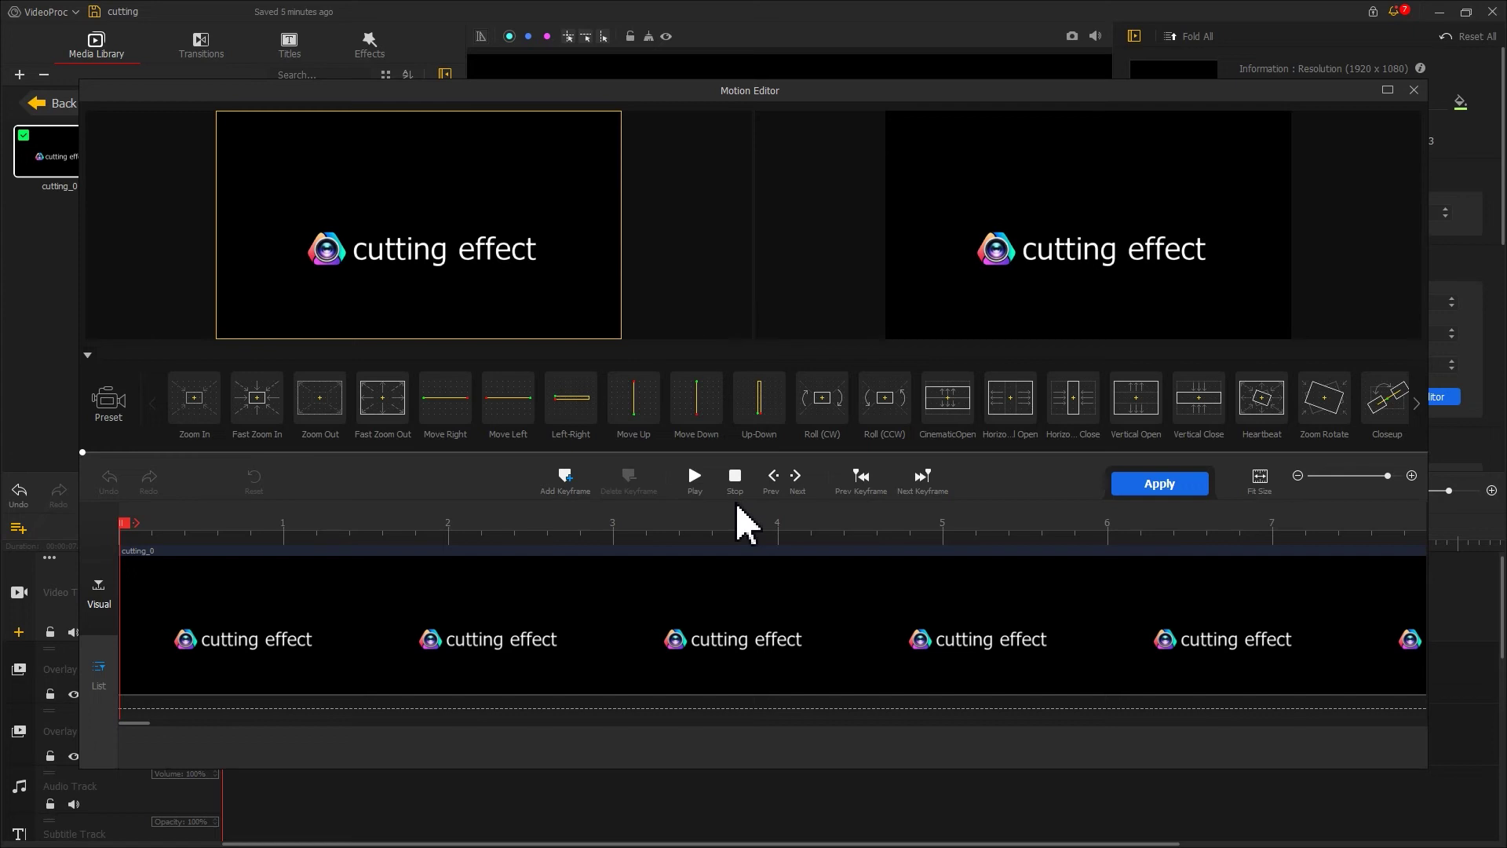
left_click(495, 525)
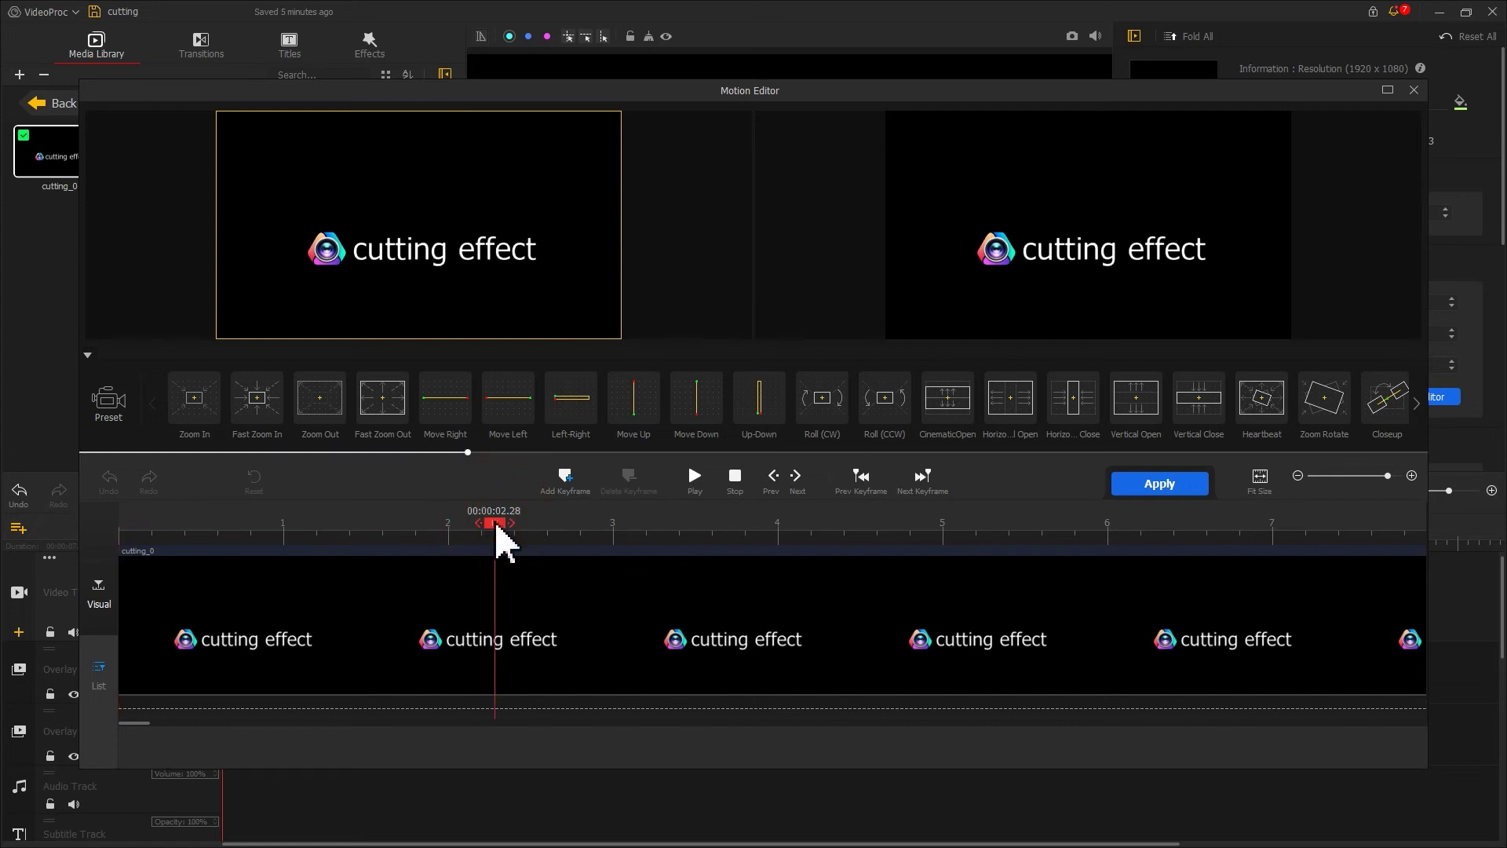
left_click_drag(496, 525, 507, 533)
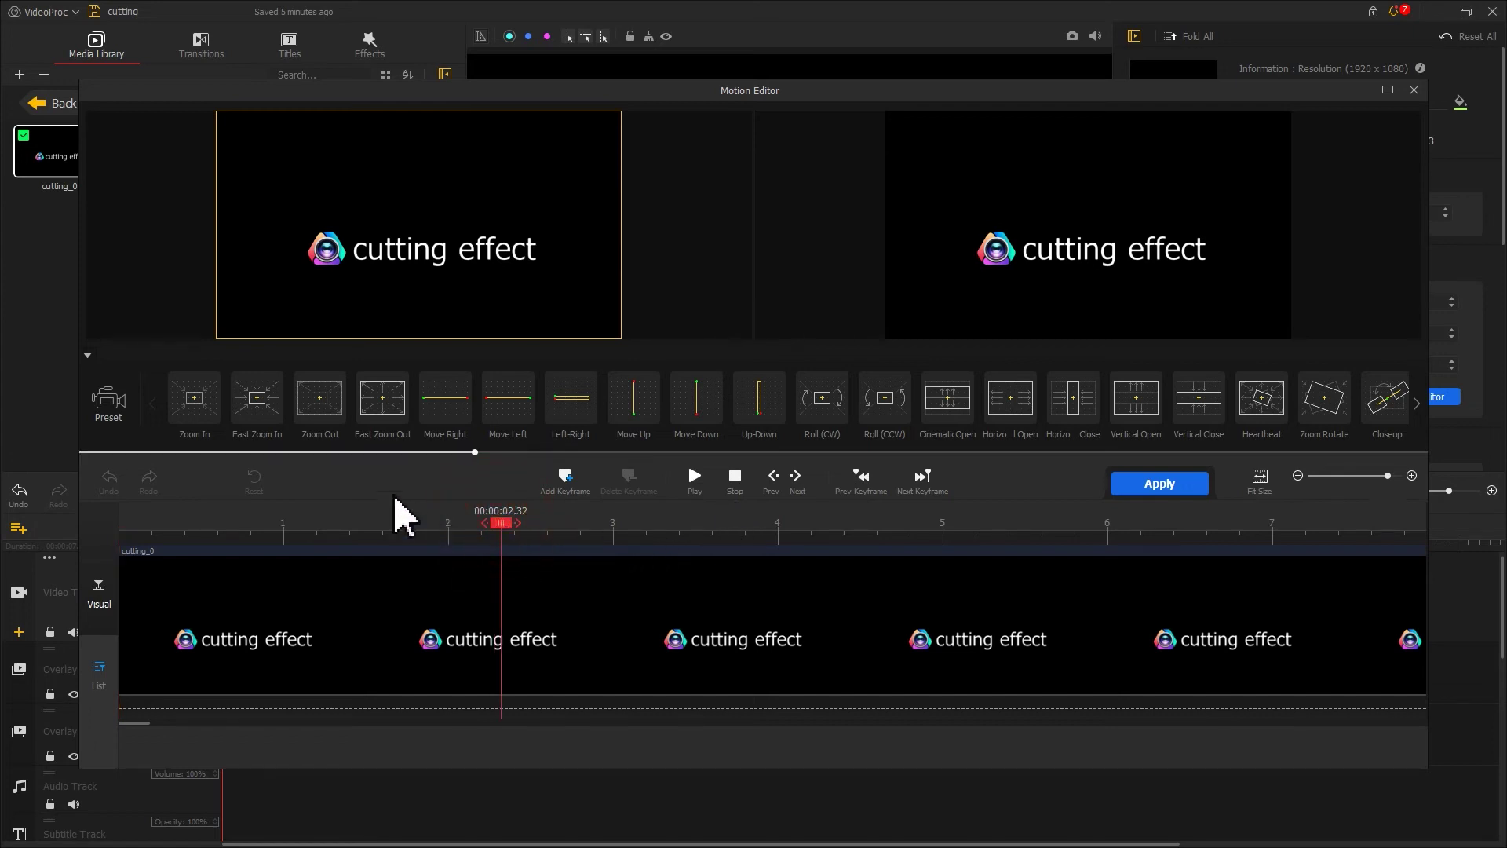
left_click(212, 416)
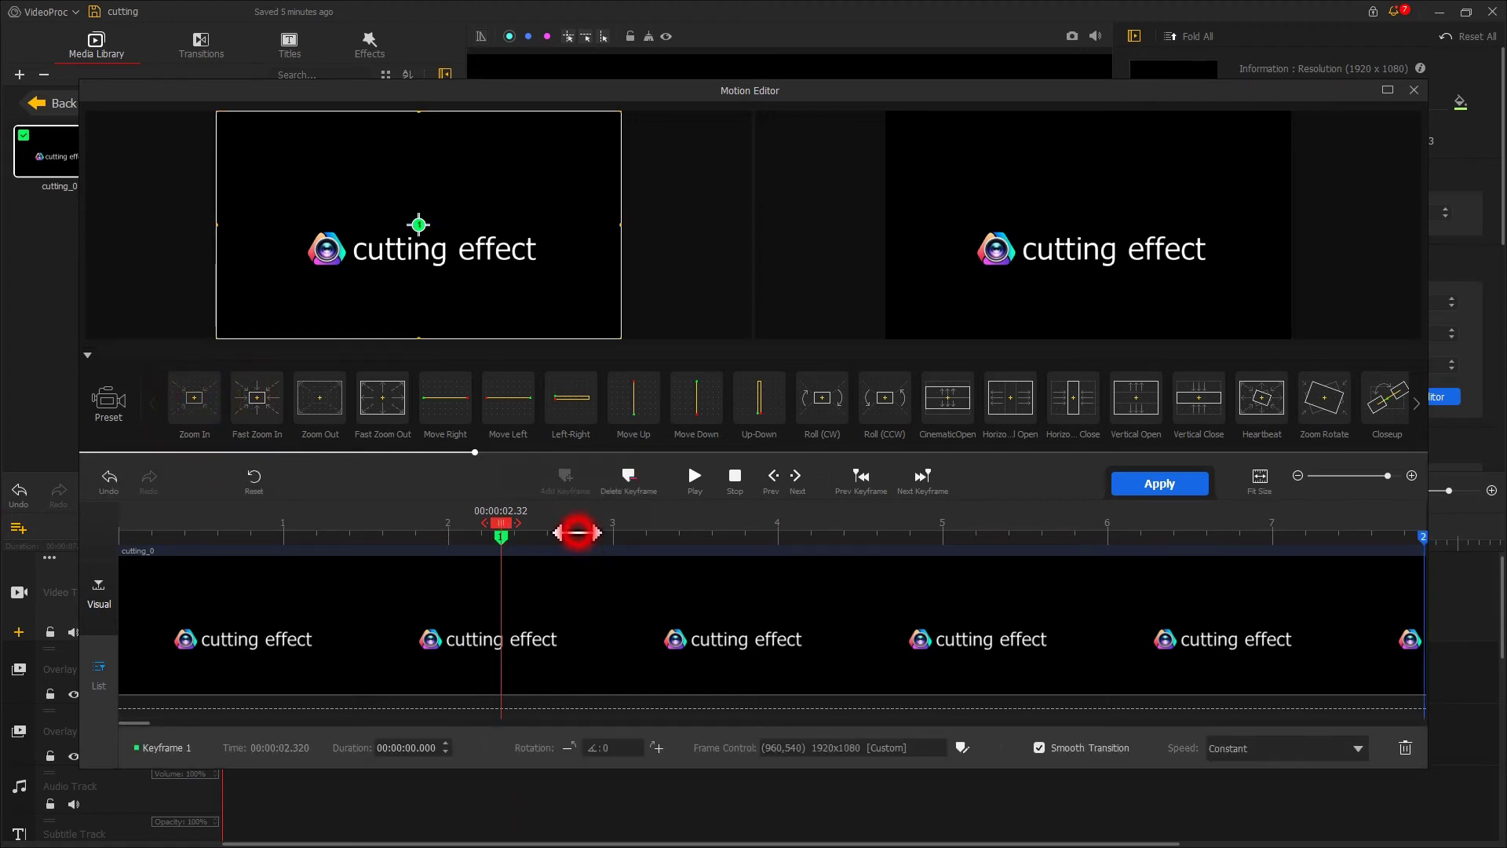
left_click_drag(579, 532, 534, 533)
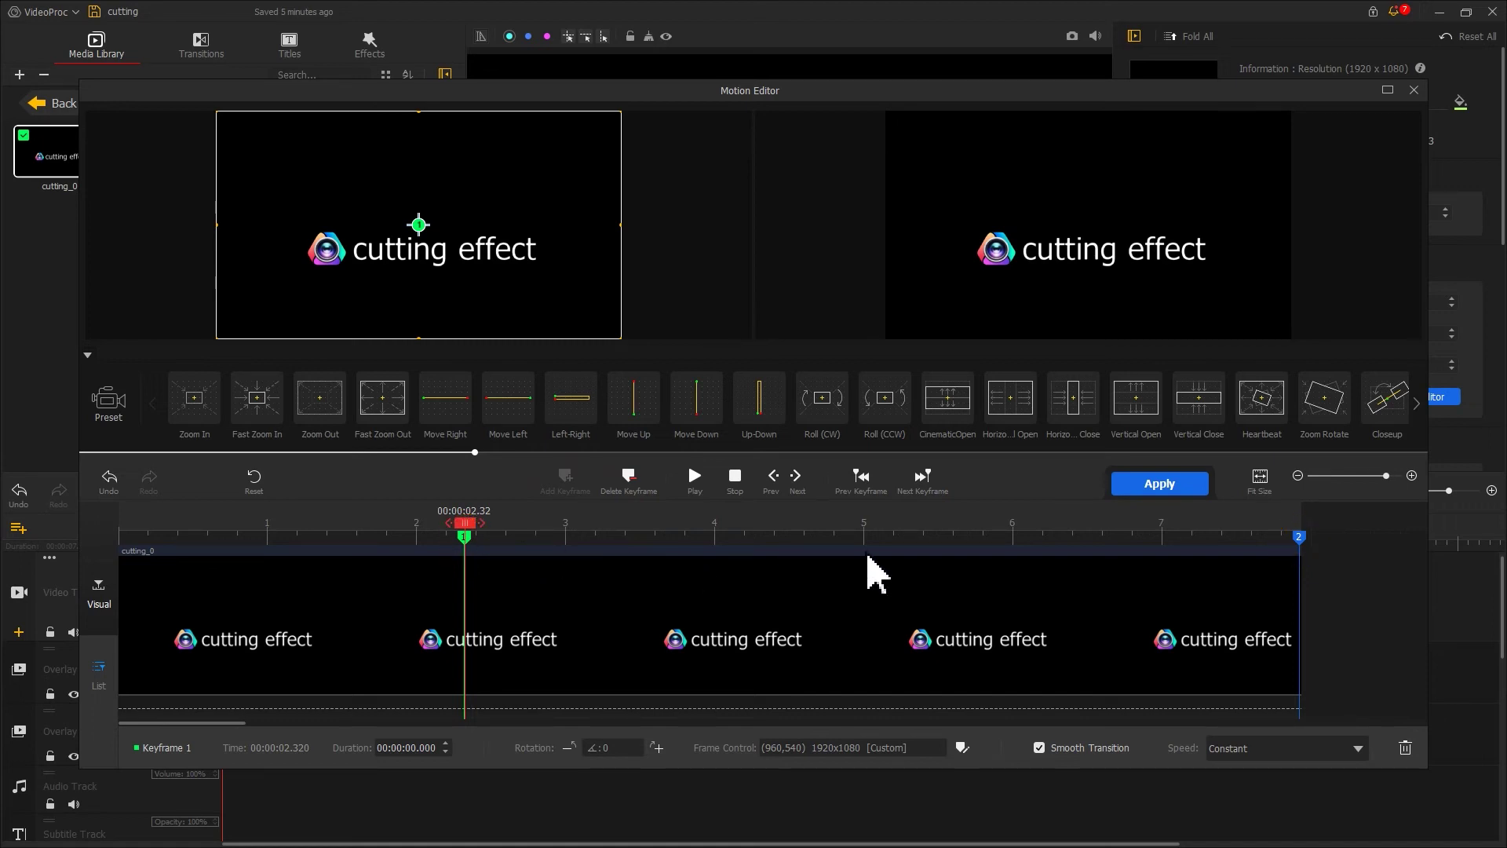
- Move keyframe 2 to 3.84 s, enlarge its zoom frame, and set Smooth Speed Down
mouse_move(1301, 538)
left_mouse_down()
mouse_move(1113, 579)
mouse_move(716, 555)
mouse_move(690, 565)
mouse_move(704, 571)
left_mouse_up()
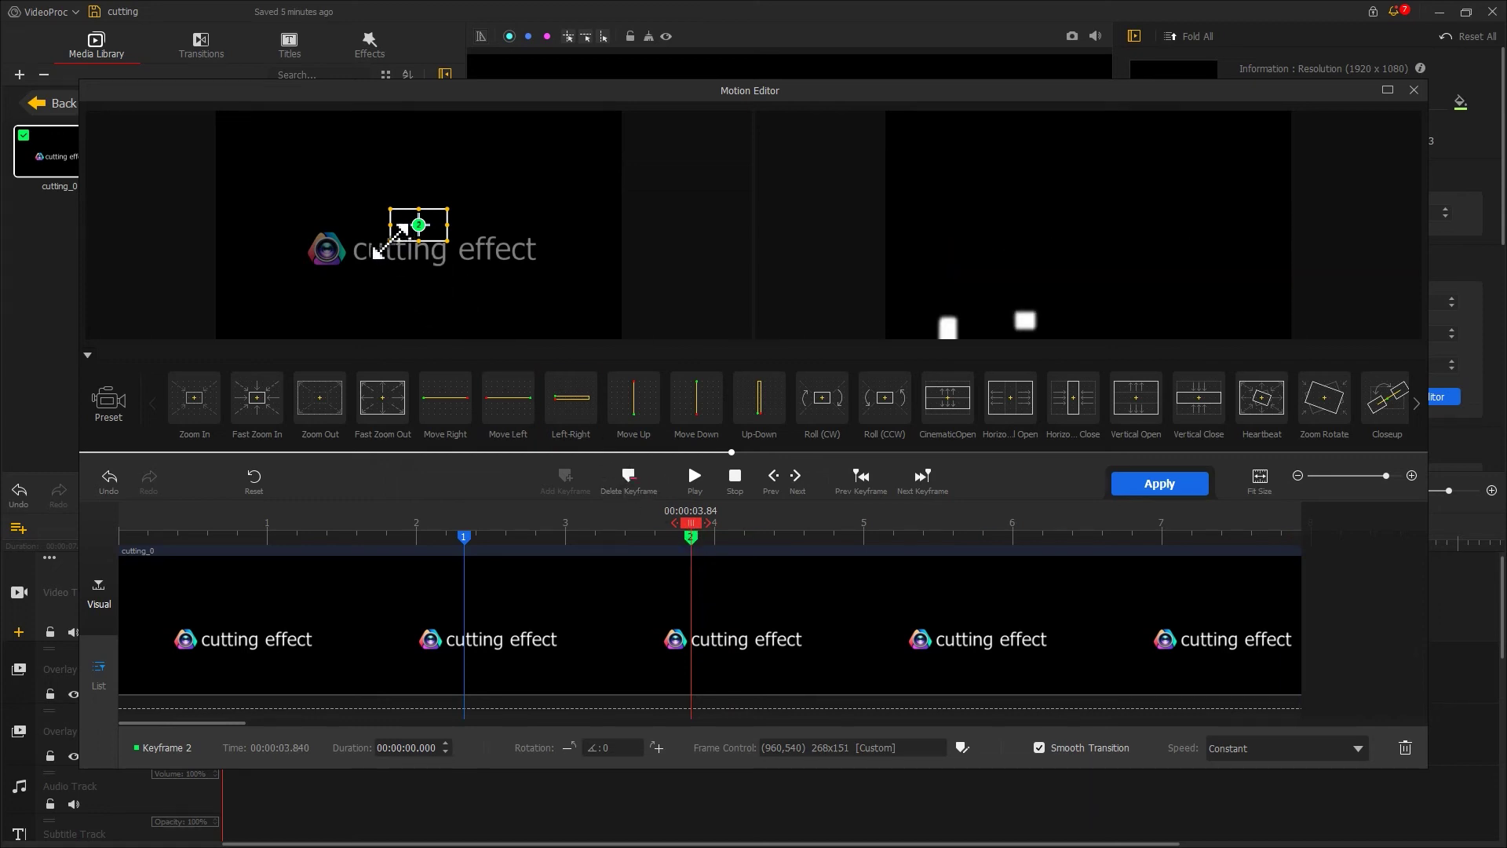
left_click_drag(390, 241, 290, 305)
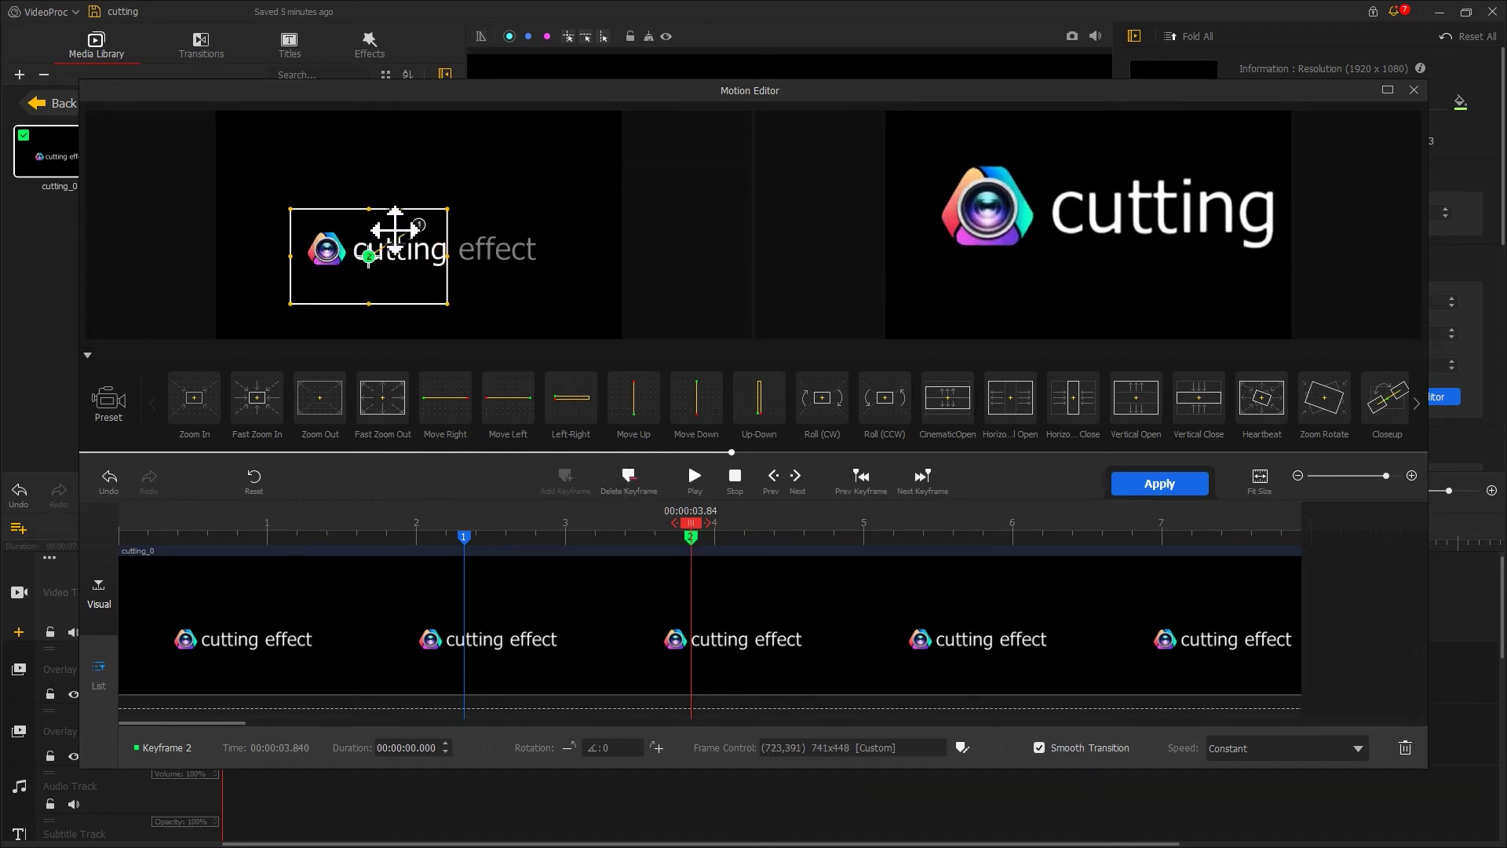
left_click_drag(447, 209, 598, 161)
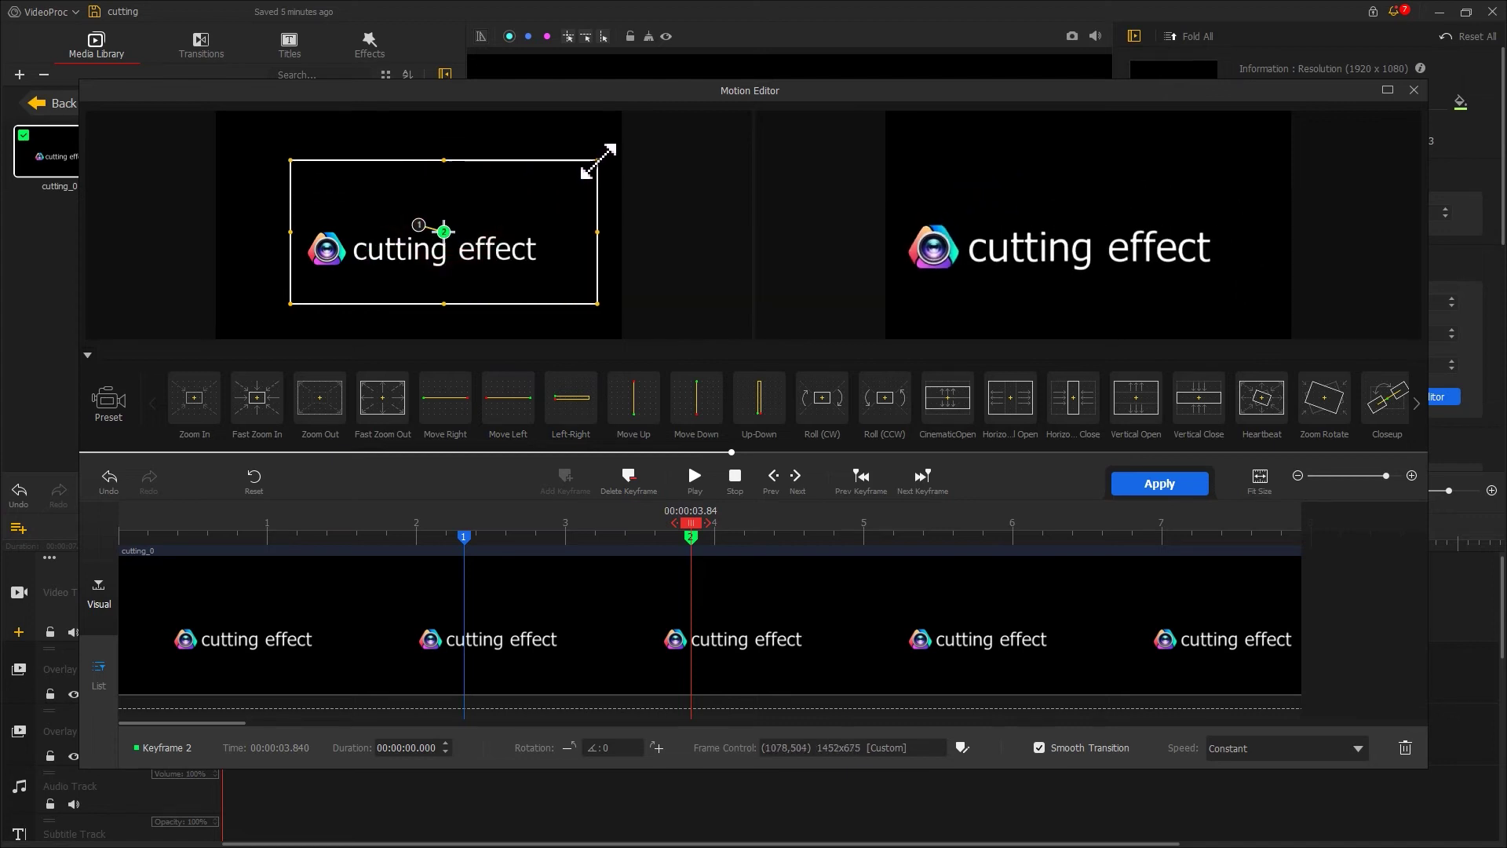
left_click(549, 177)
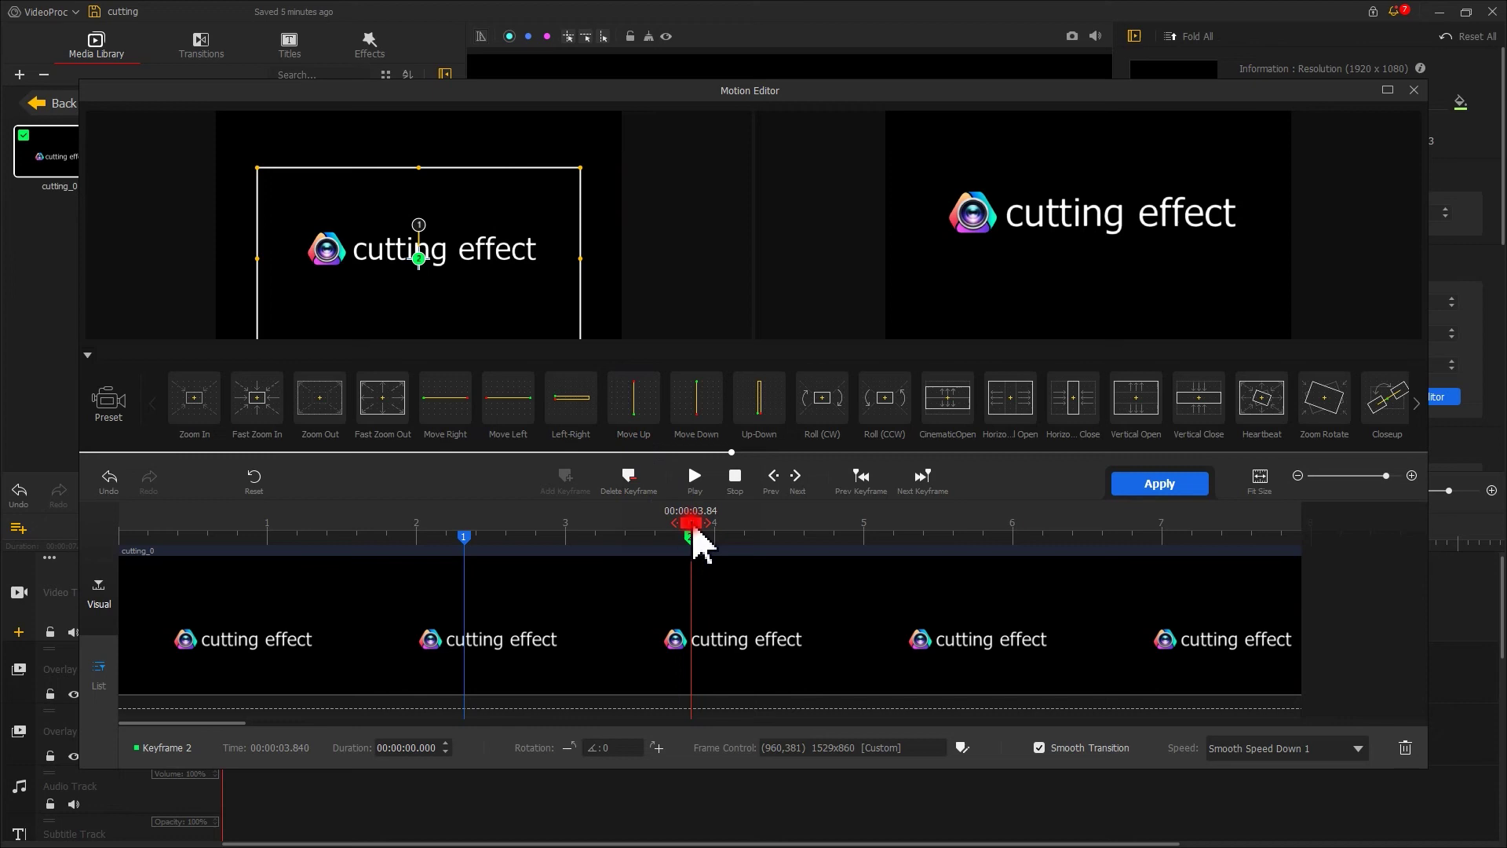
- Add a third keyframe at the clip end, preview the logo zoom, and apply the motion
left_click_drag(694, 529, 1345, 536)
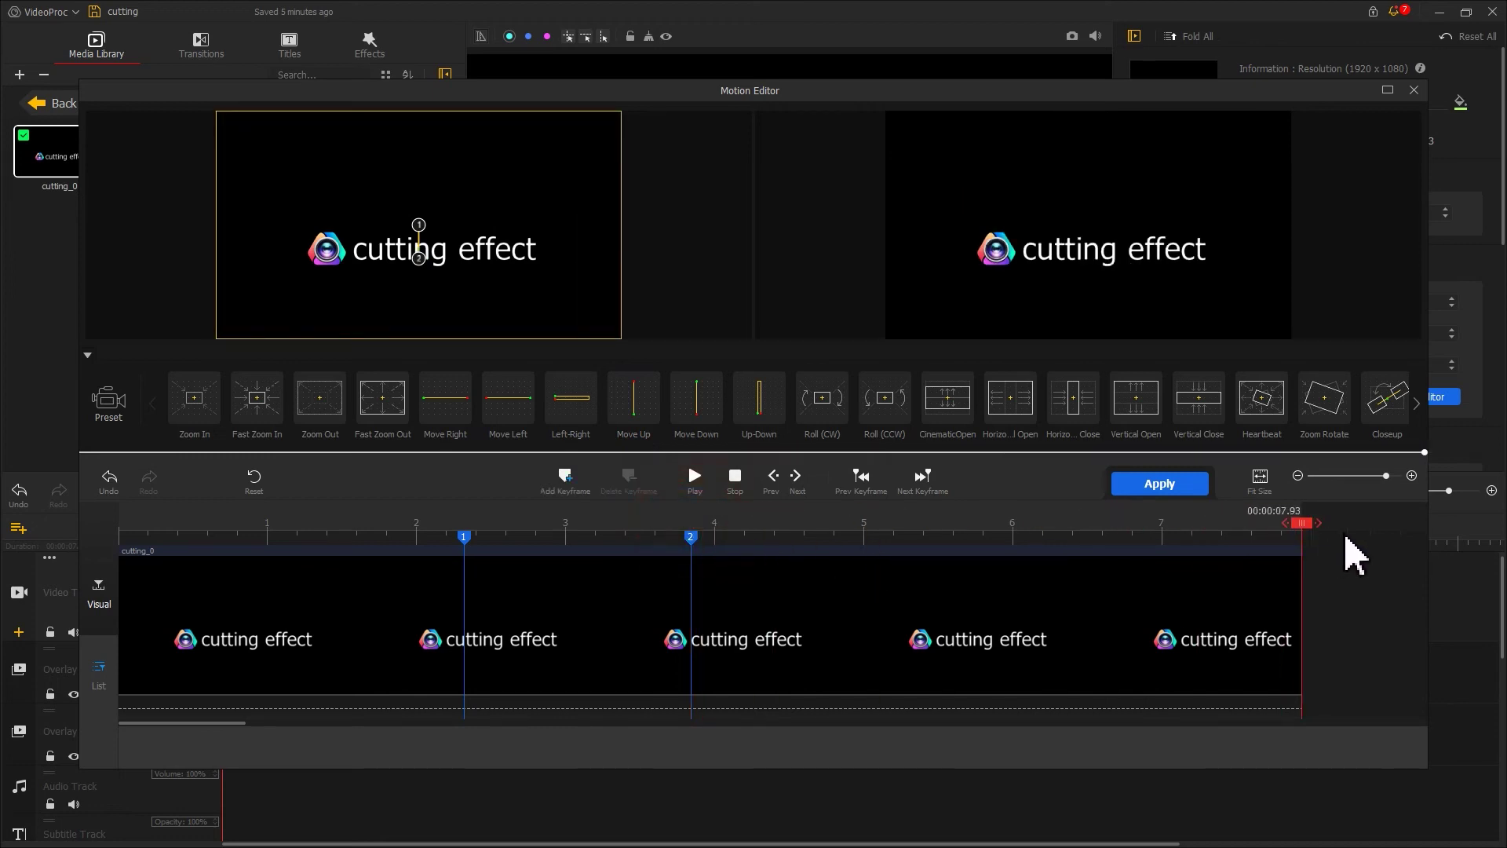
left_click(567, 482)
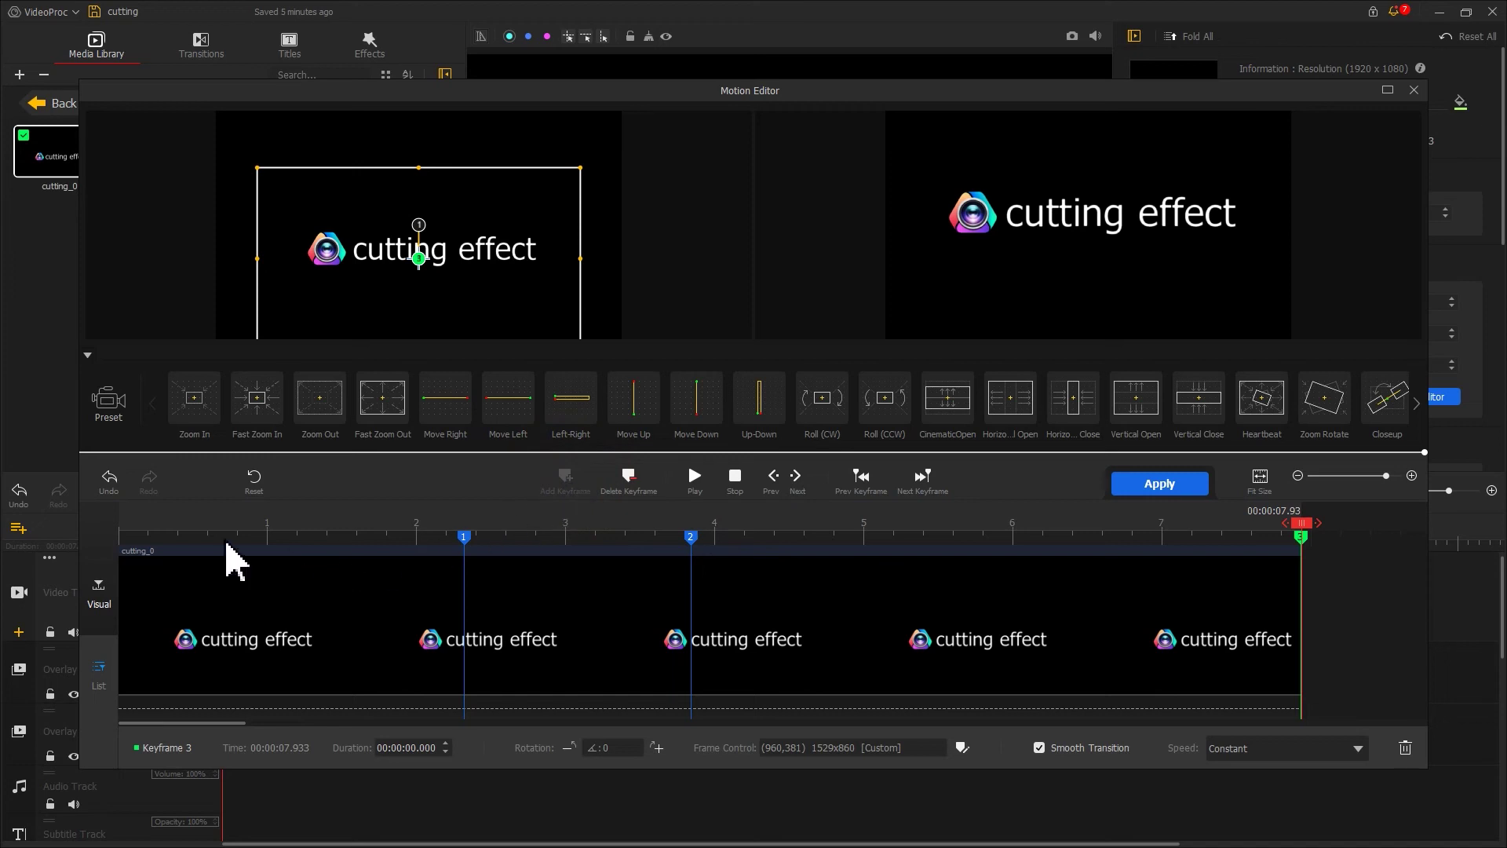
left_click(123, 524)
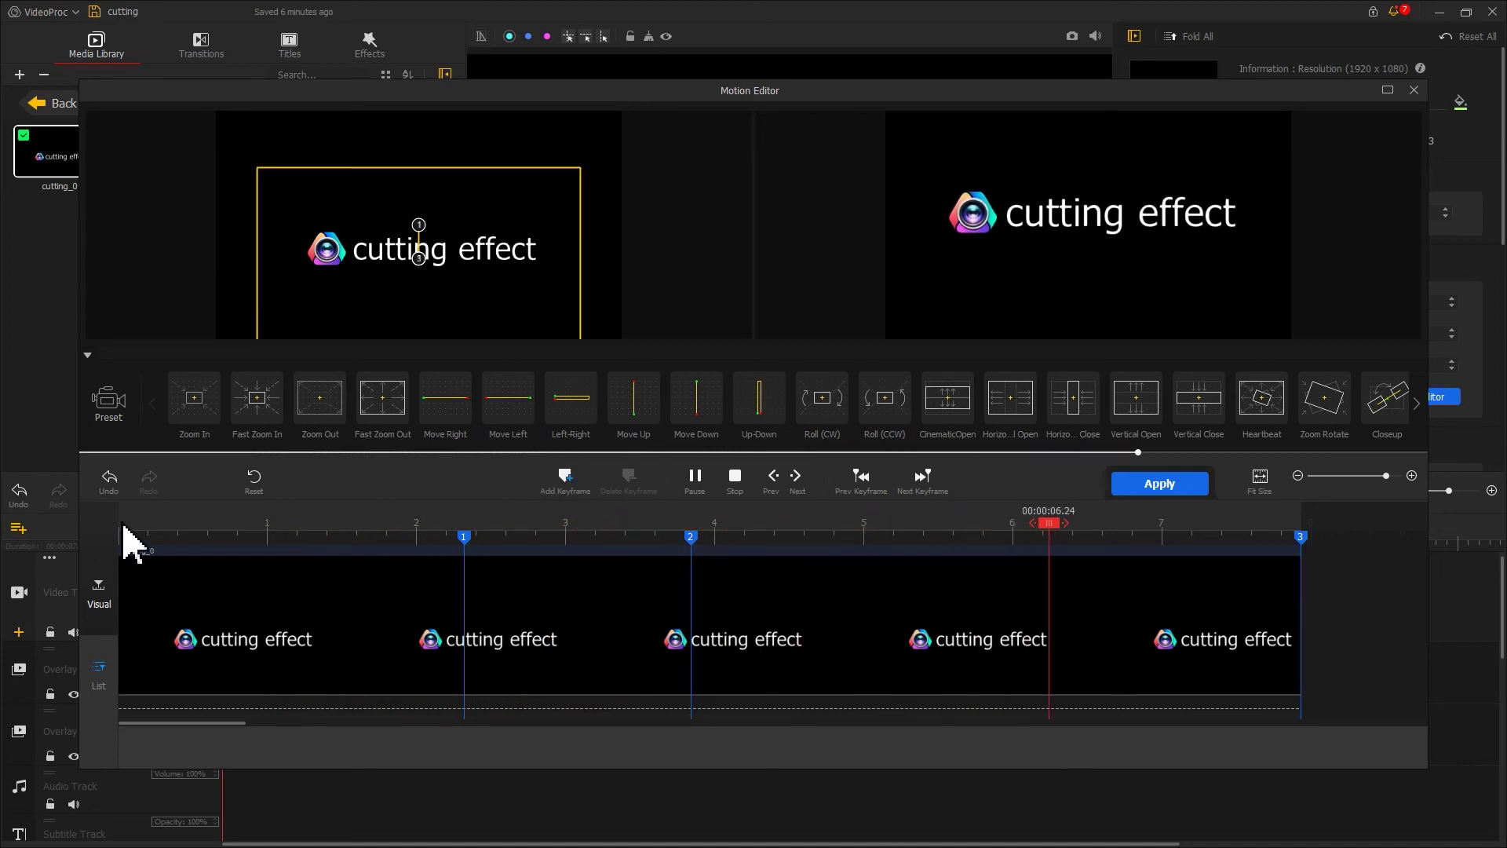
left_click(1157, 485)
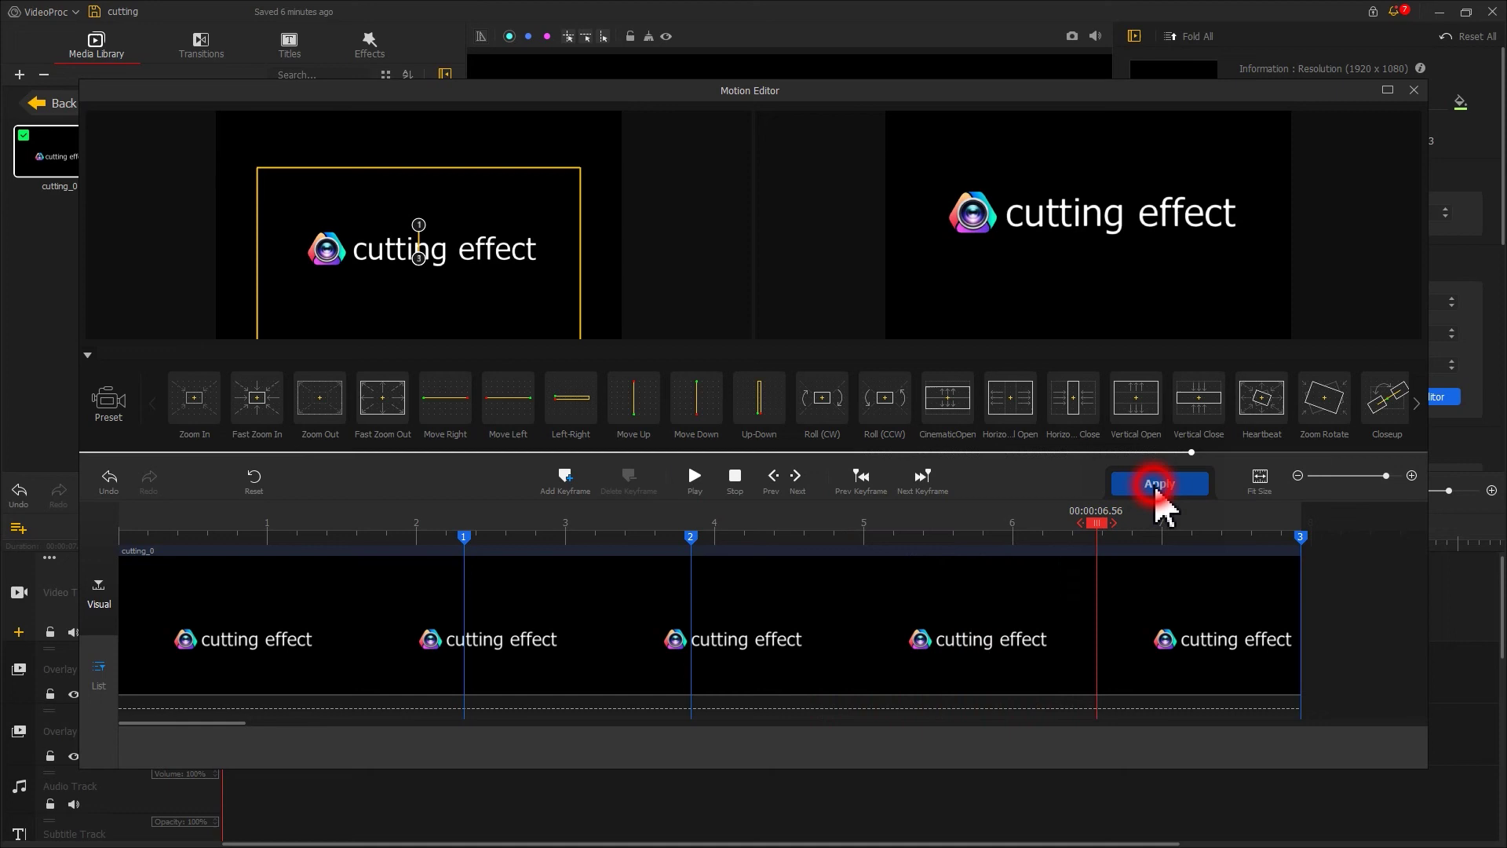
- Import sound1.mp3 and sound2.mp3 into the media library
left_click(64, 103)
left_click(61, 337)
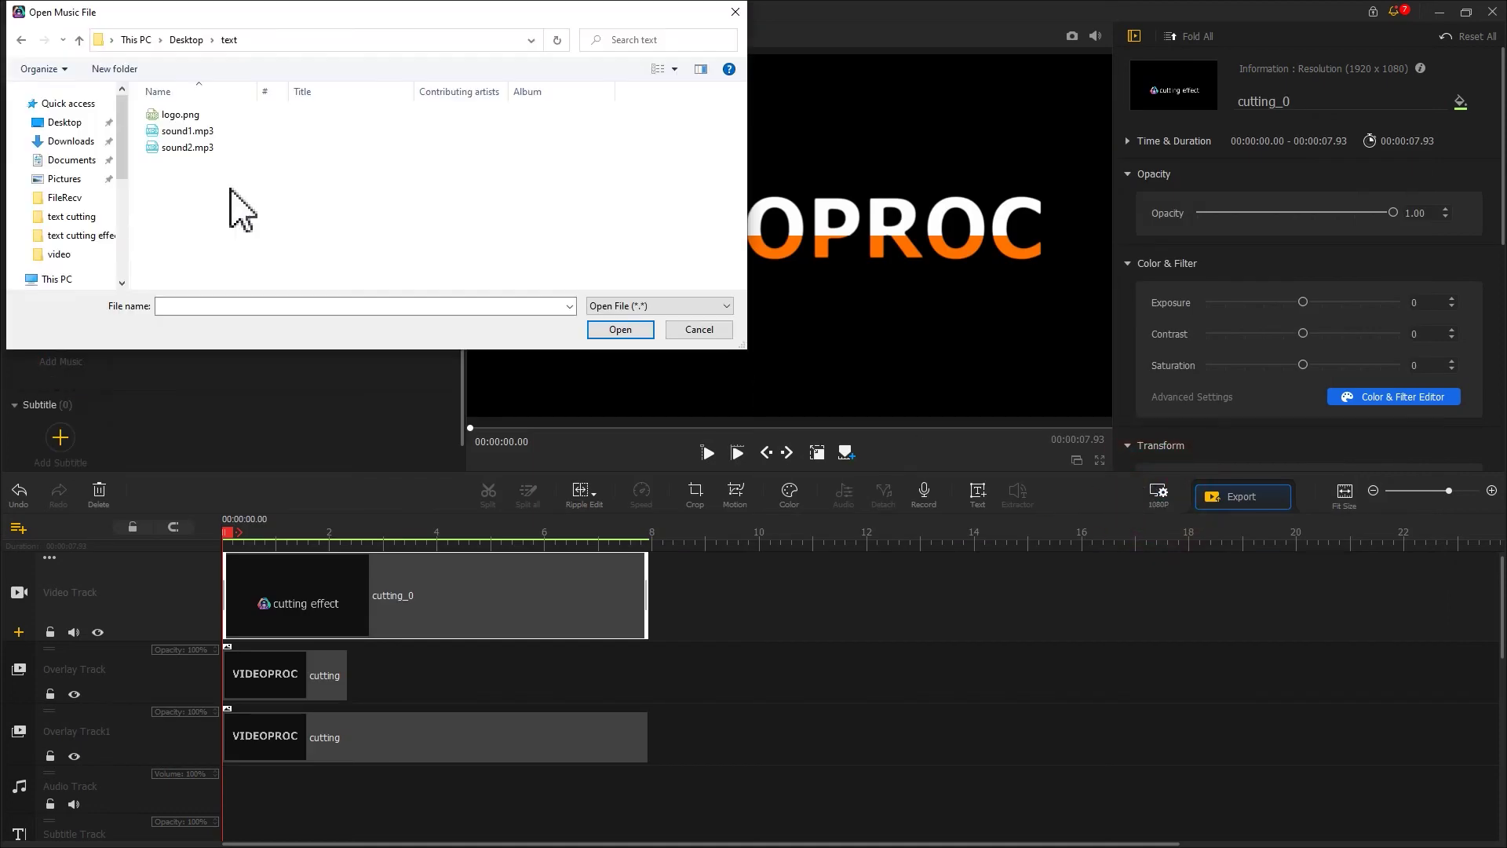
left_click_drag(222, 185, 177, 142)
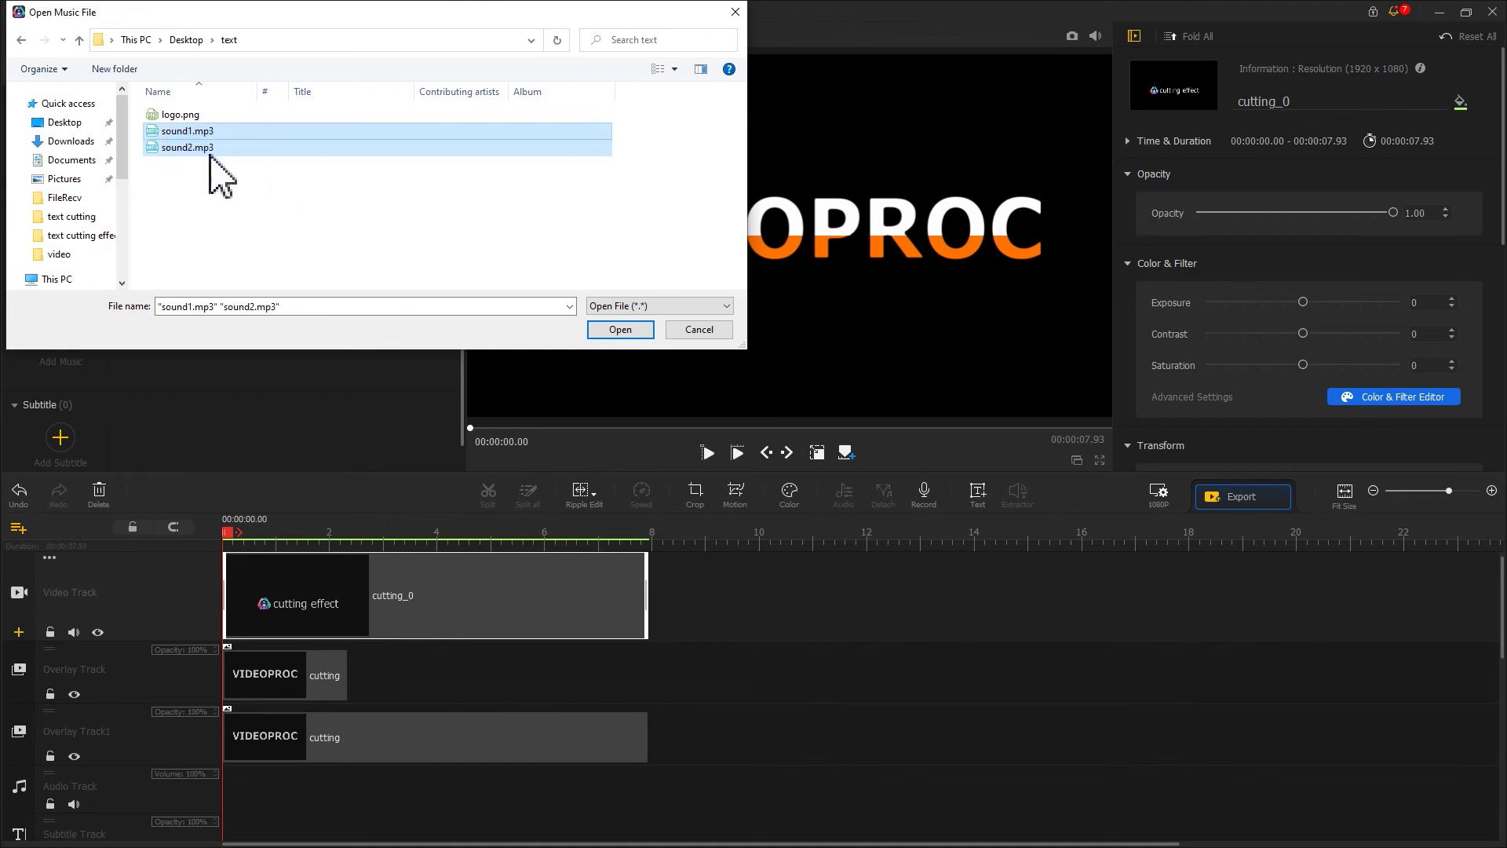
left_click(614, 330)
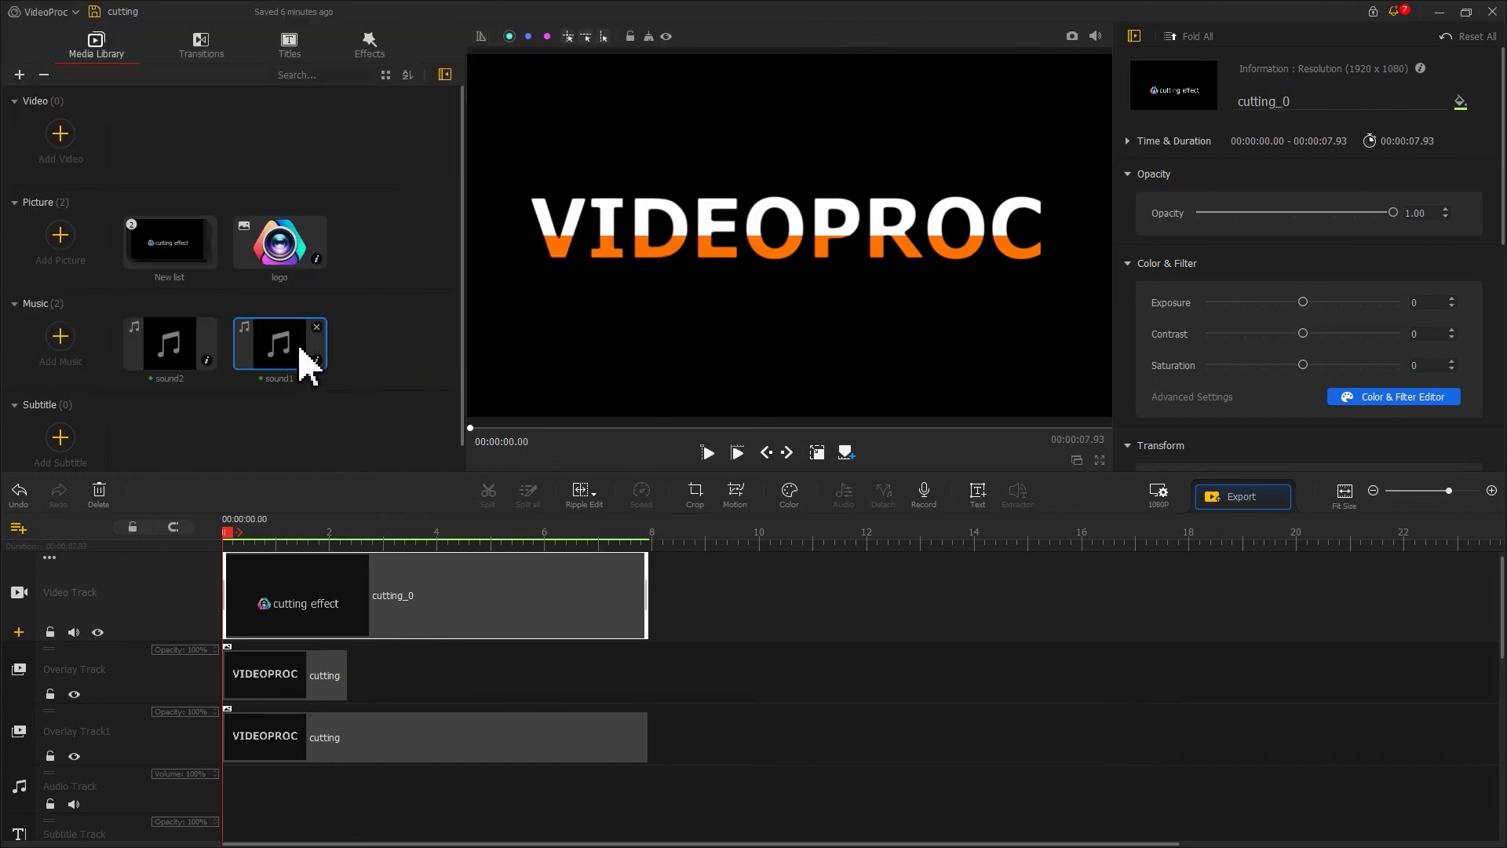
- Place sound1 on the Audio Track starting at 0.63 s
left_click_drag(300, 351, 266, 796)
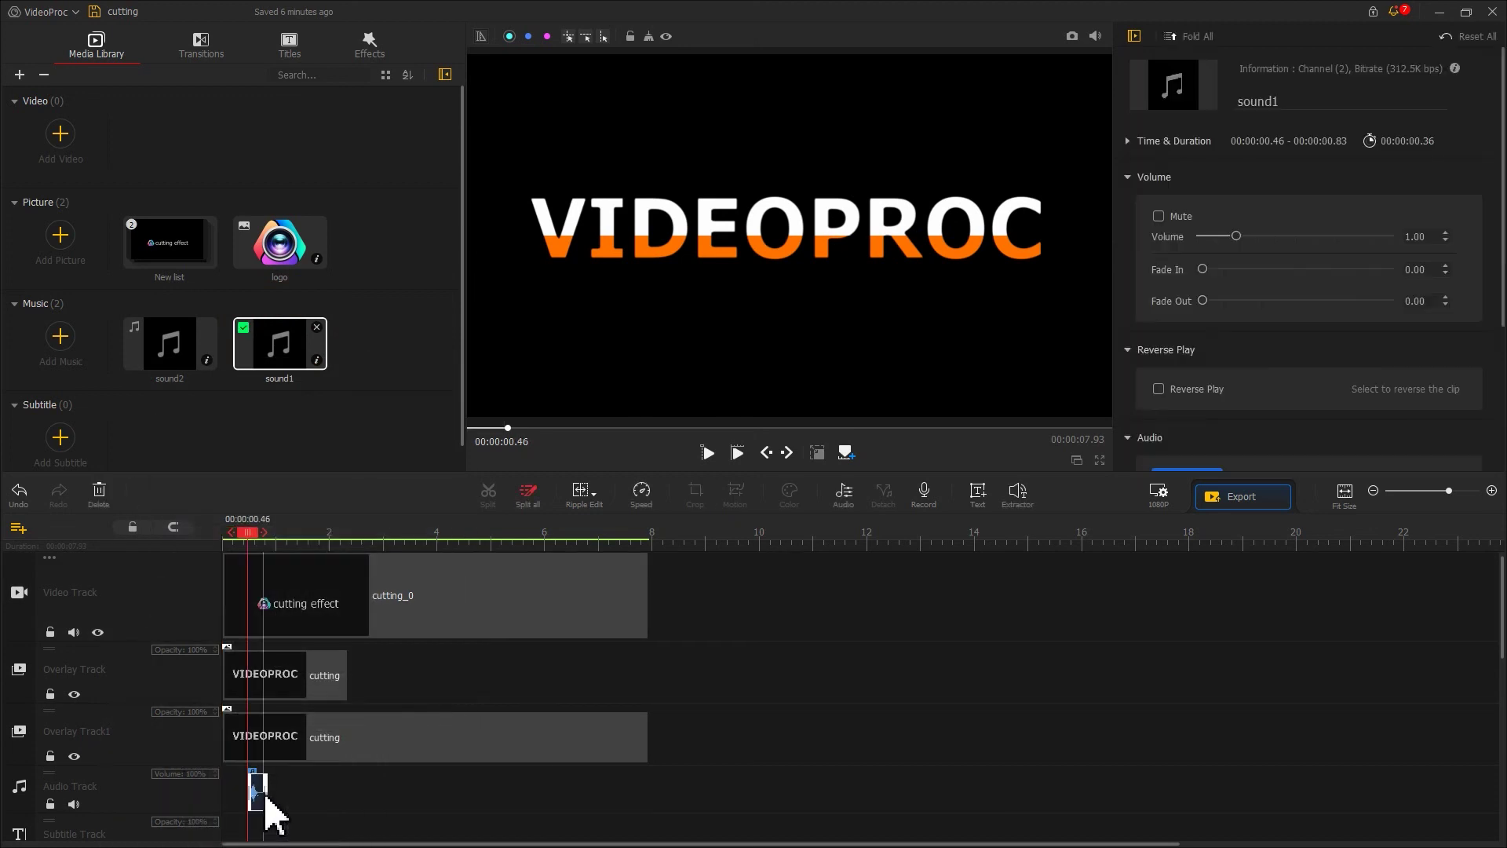
left_click_drag(249, 540, 255, 541)
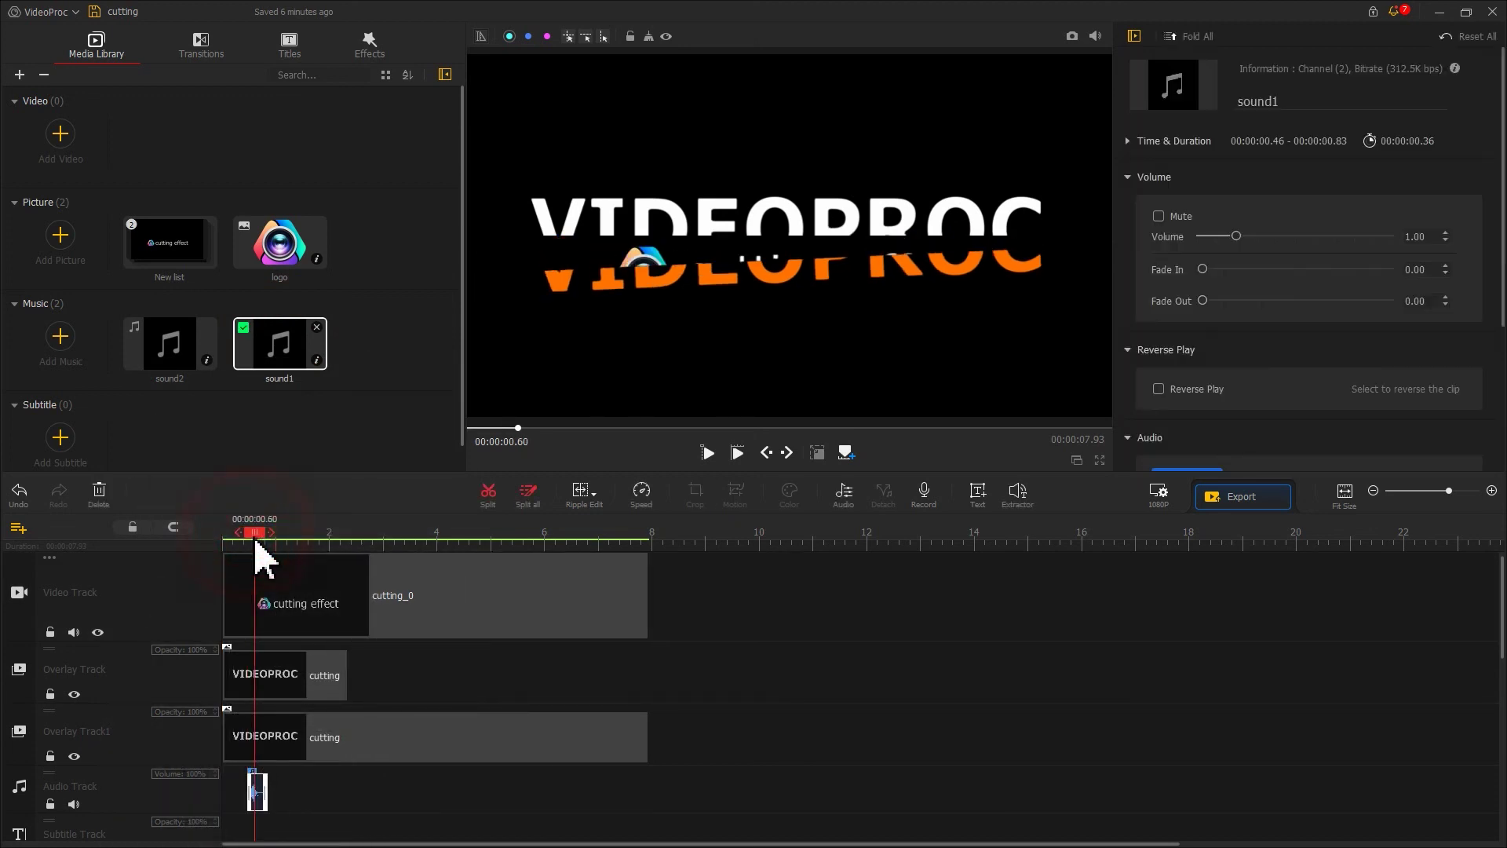
mouse_move(262, 791)
left_mouse_down()
mouse_move(274, 802)
mouse_move(270, 786)
left_mouse_up()
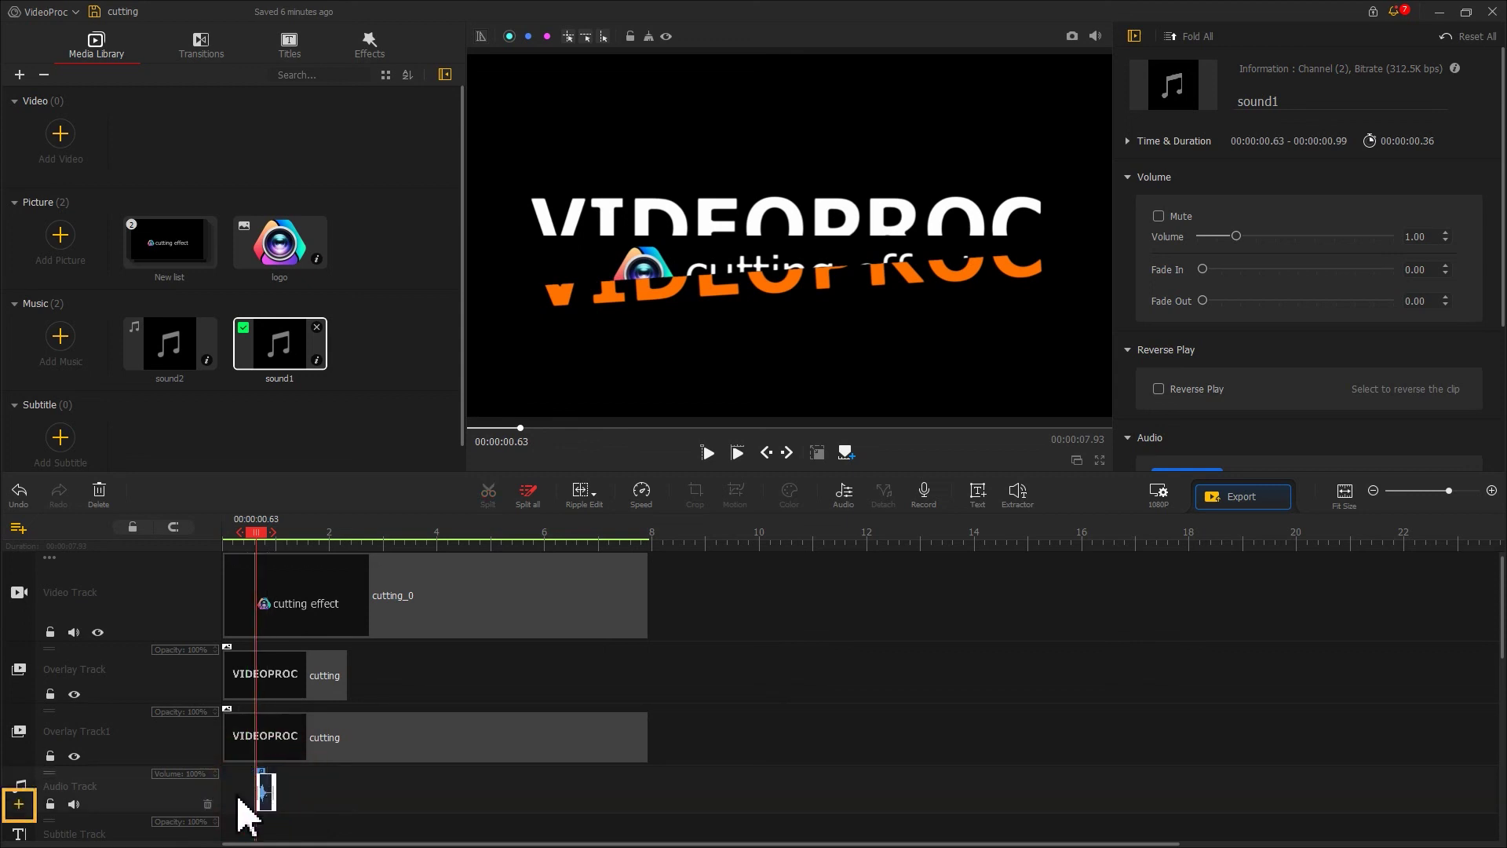
- Put sound2 on a new Audio Track1 and trim it to end at 7.93 s
left_click(21, 807)
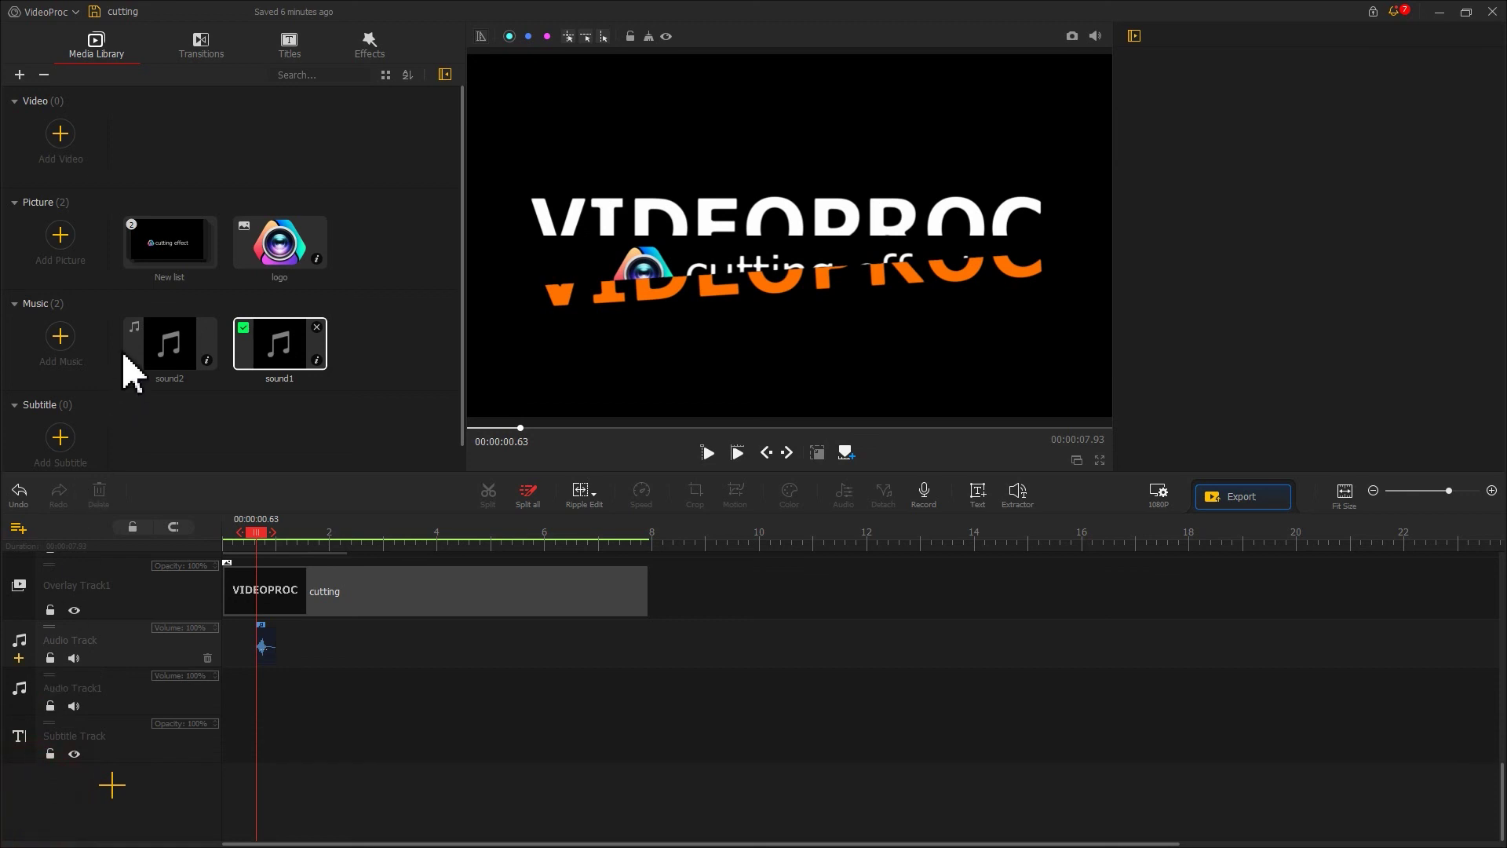
left_click_drag(135, 339, 201, 710)
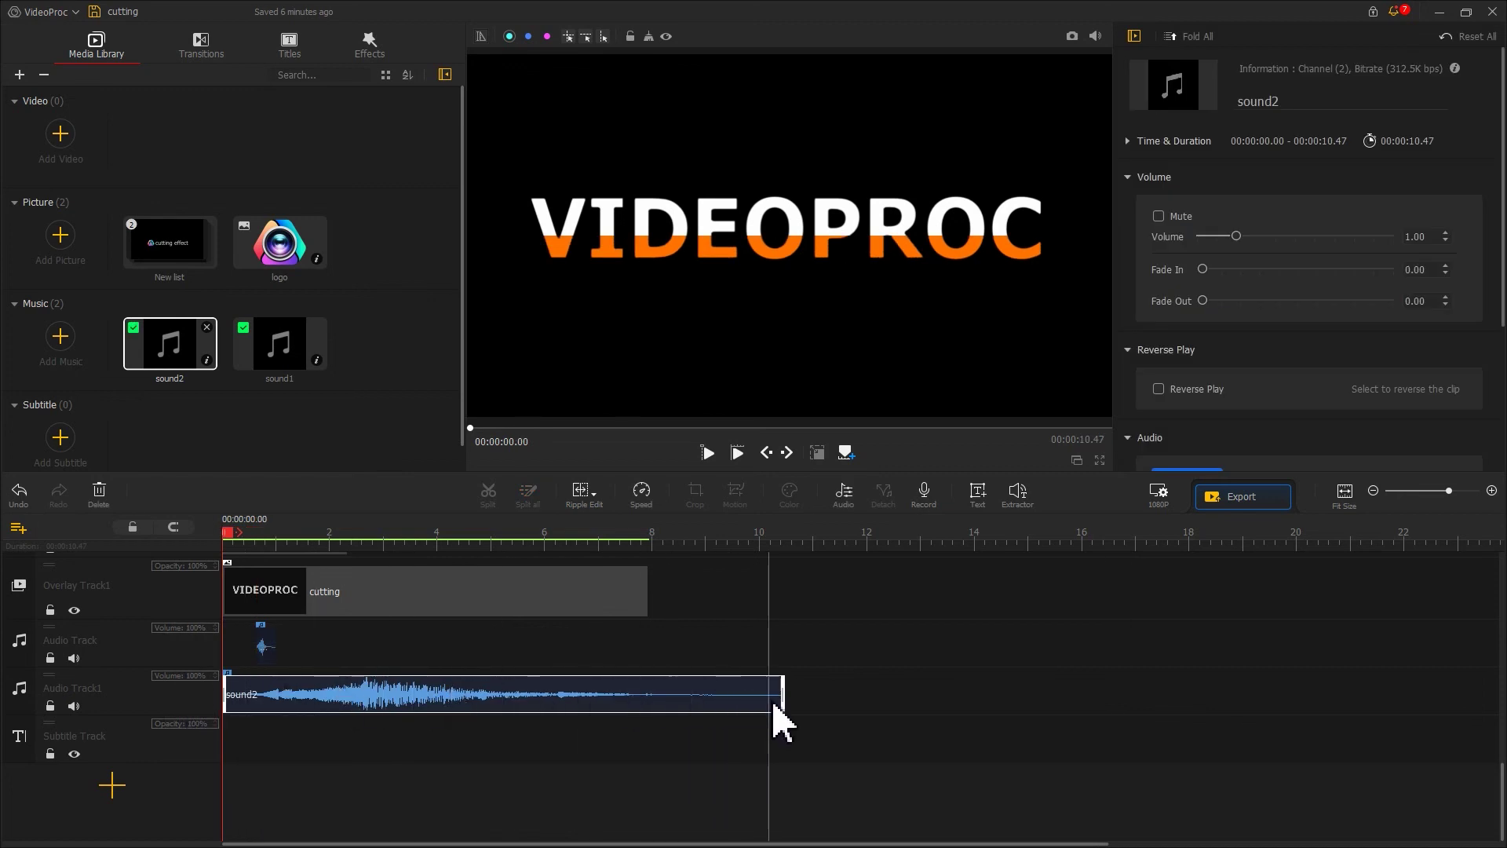
left_click_drag(782, 698, 648, 698)
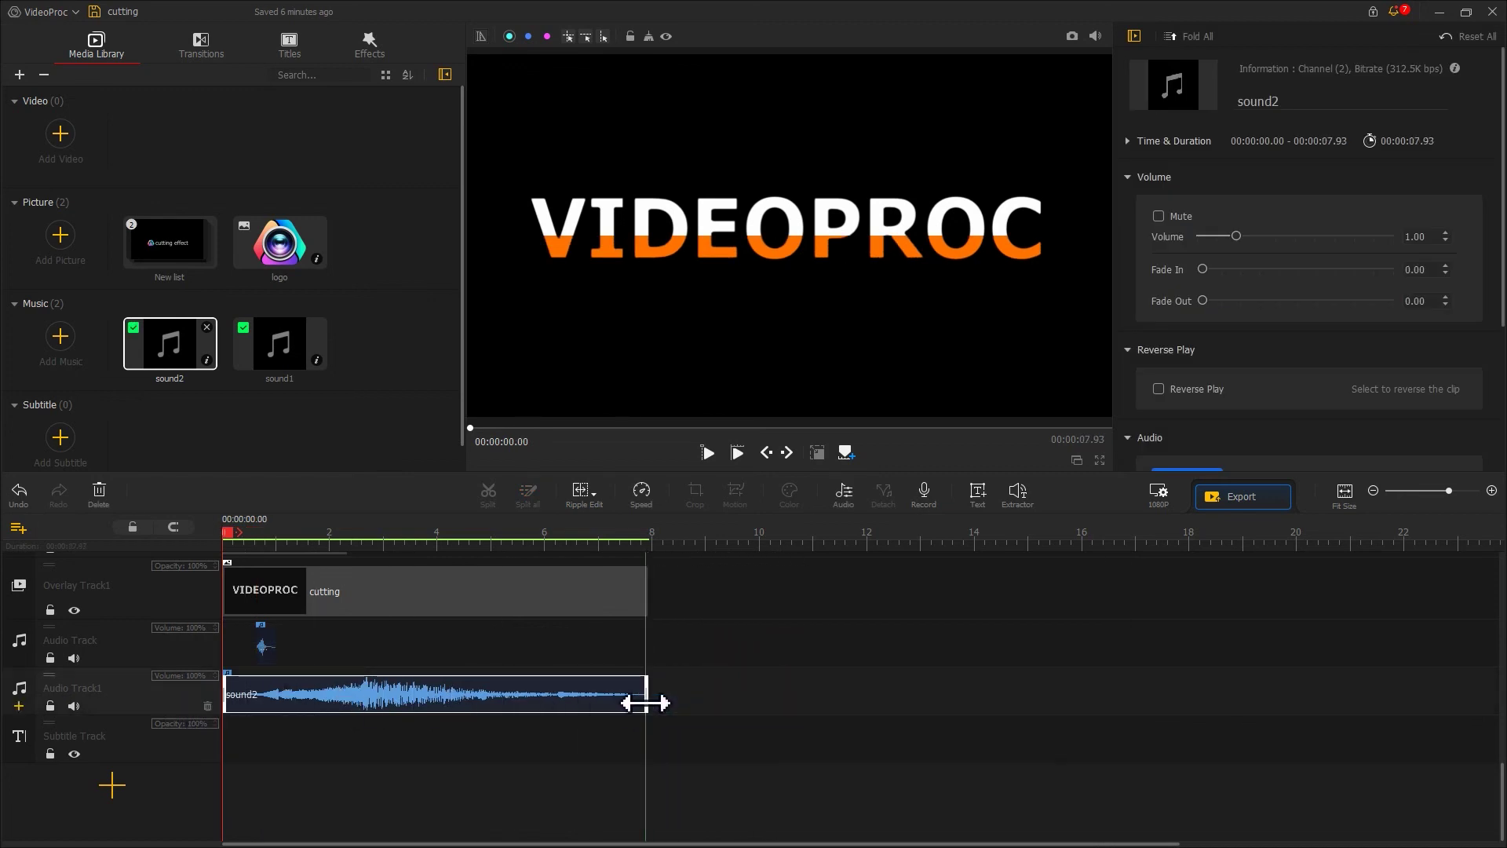
left_click(225, 534)
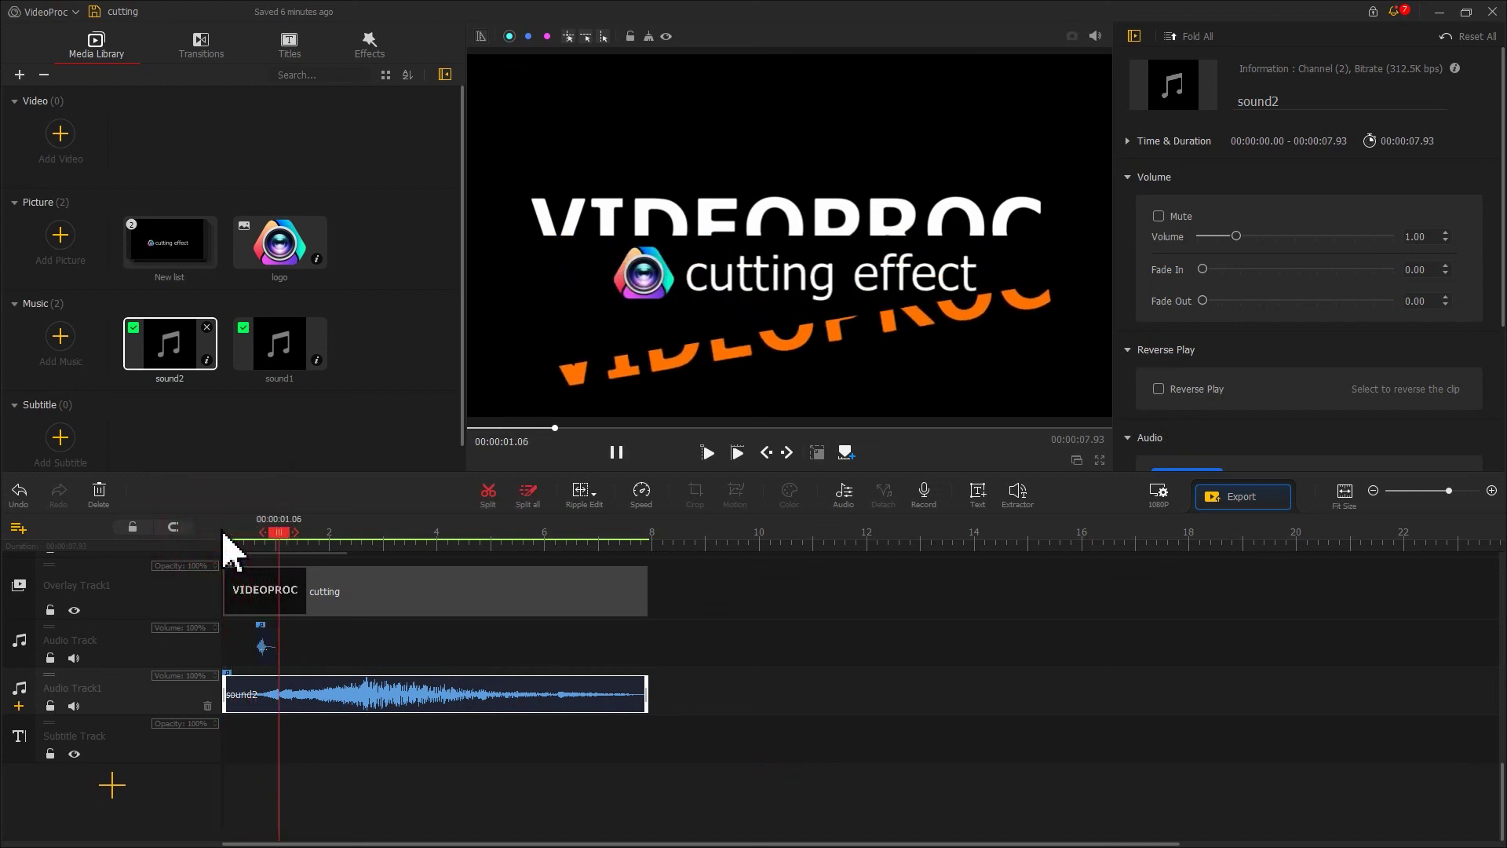